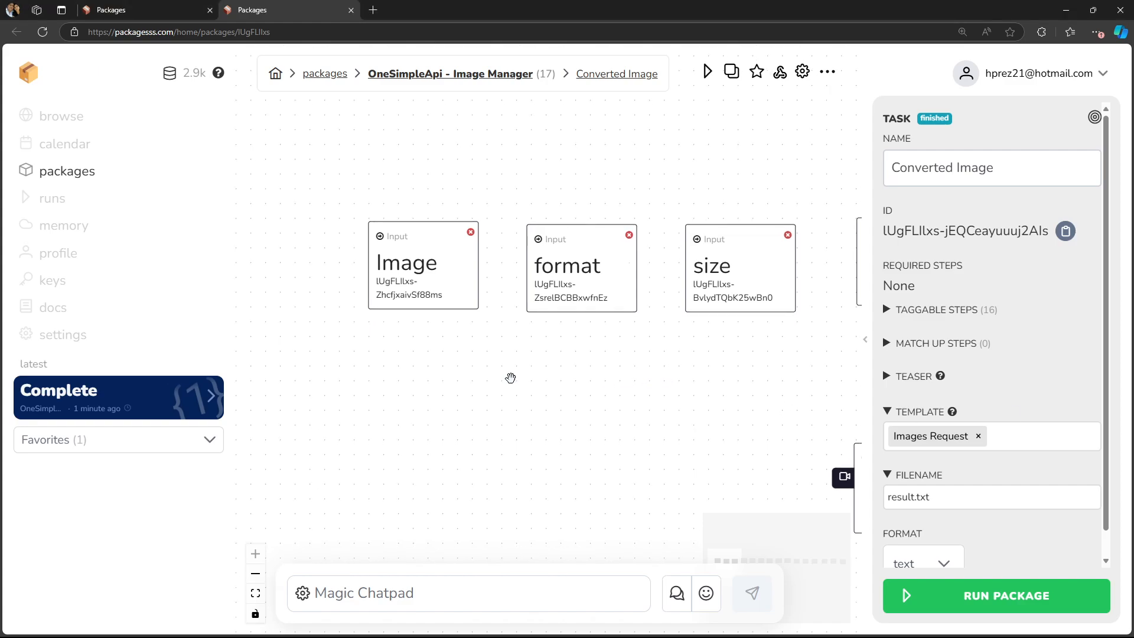
- Open the Image input node's settings
click(415, 308)
click(496, 345)
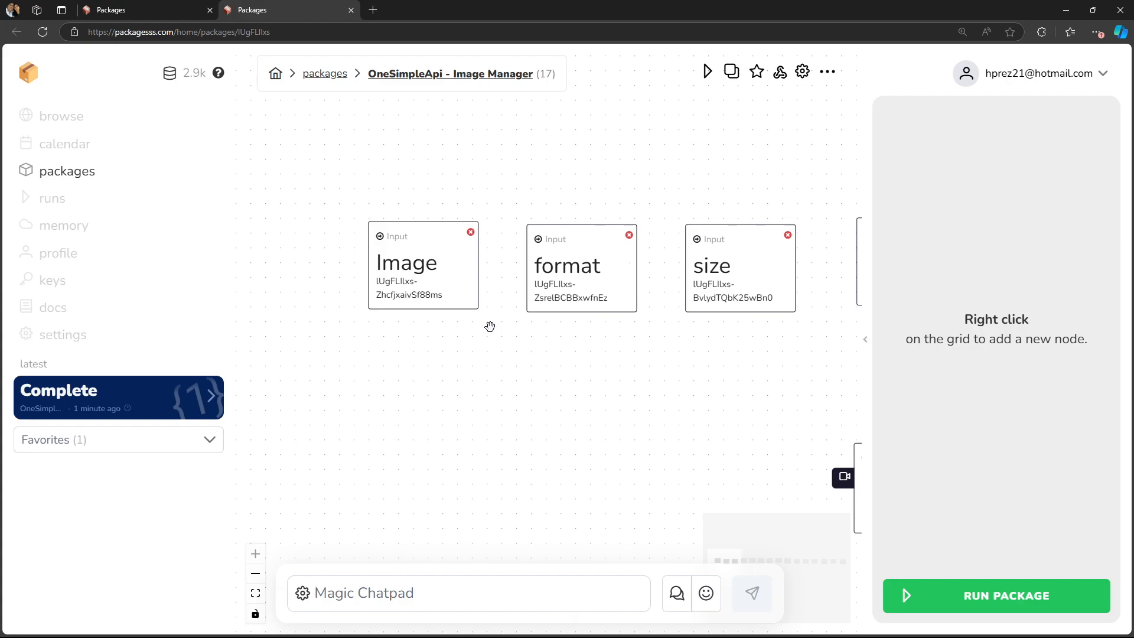
click(423, 291)
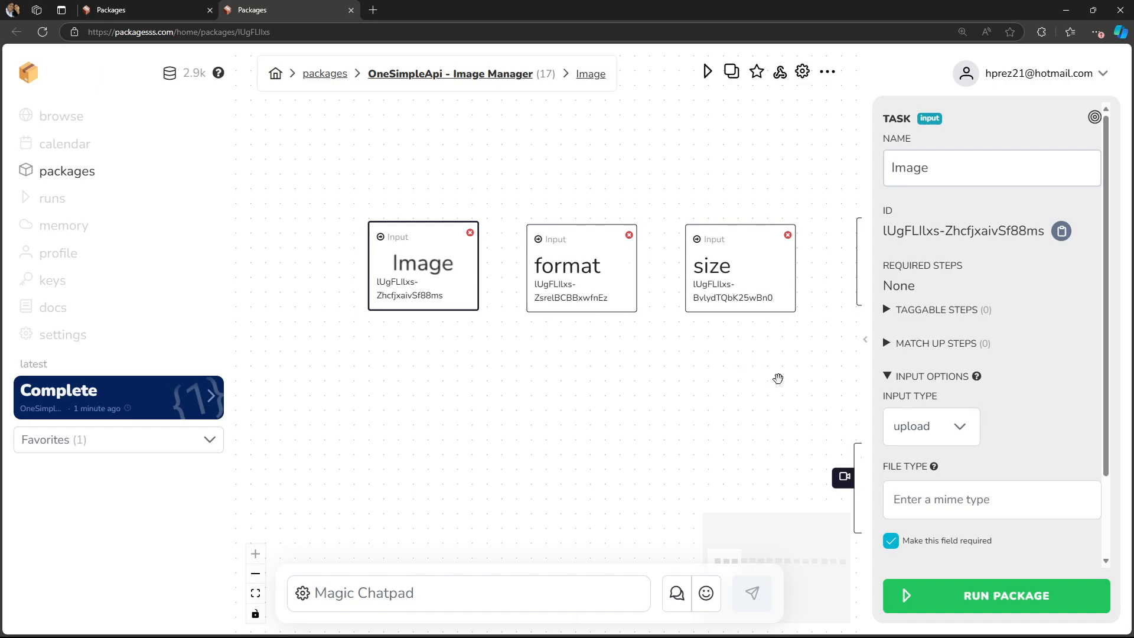
- Browse across the row of input nodes and open the Output node's settings
scroll(780, 377, right, 10)
scroll(682, 401, right, 10)
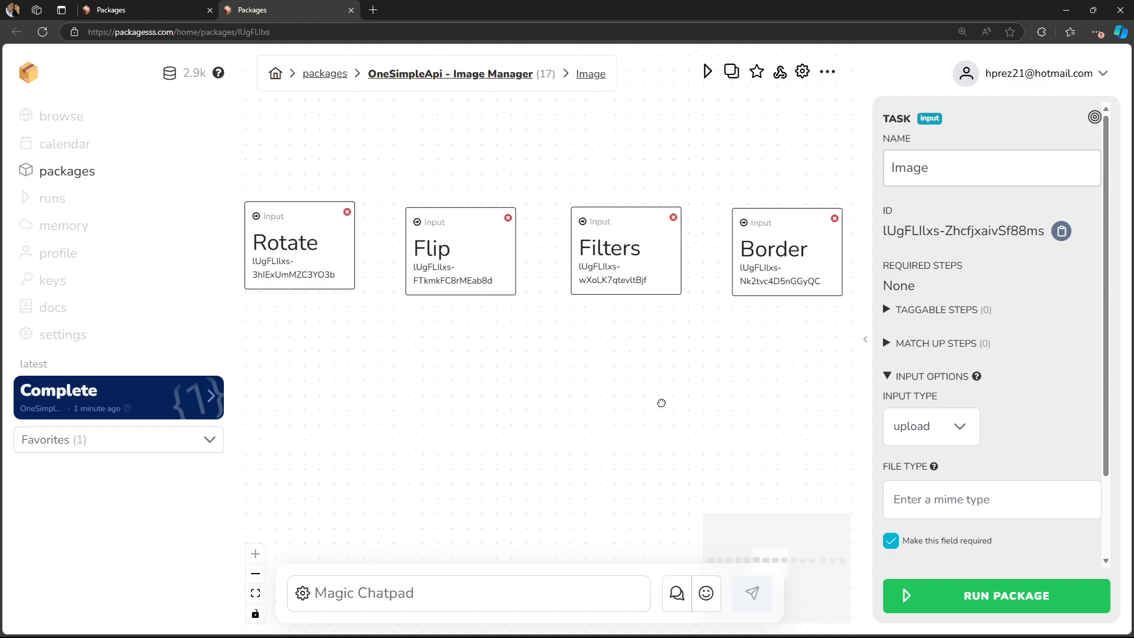
scroll(501, 381, right, 7)
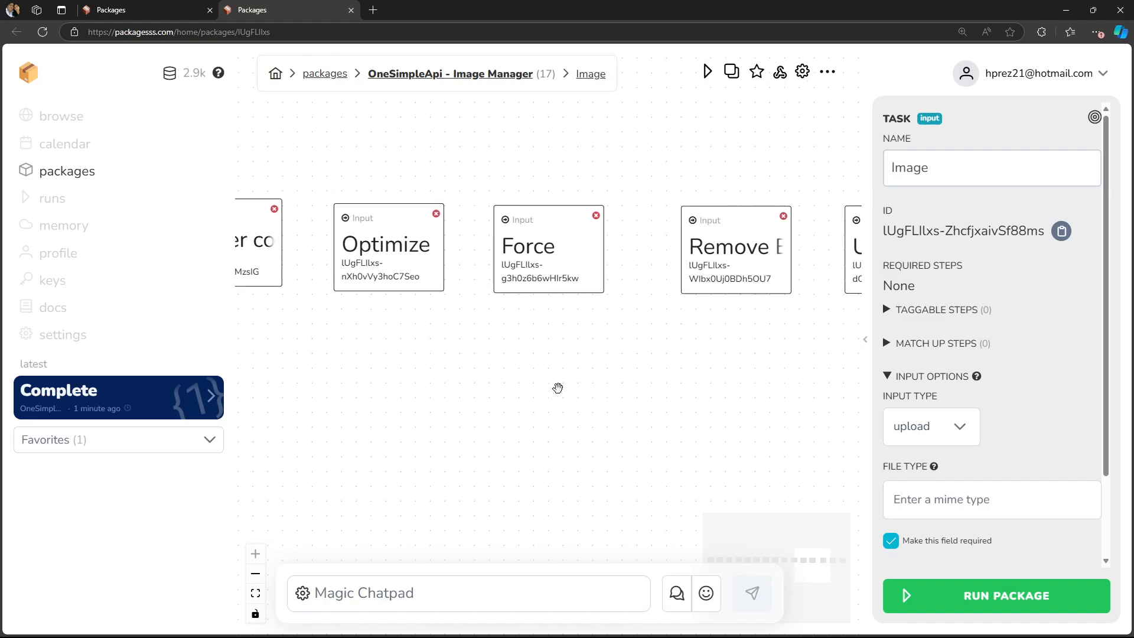
click(701, 280)
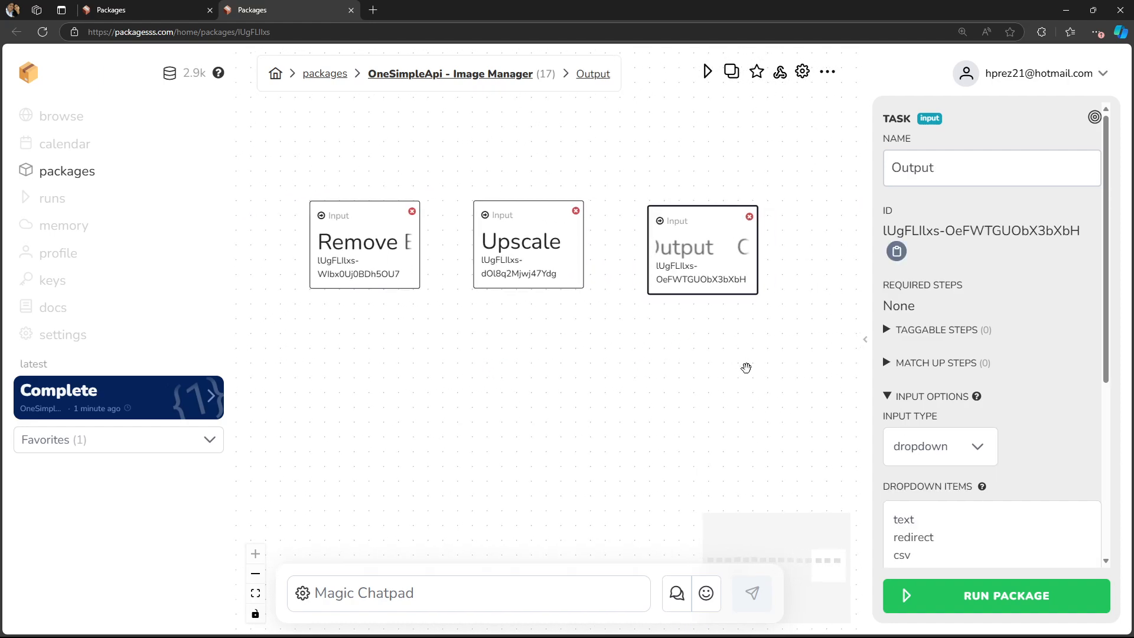
- Review the list of dropdown items configured for the Output node
scroll(1020, 334, down, 3)
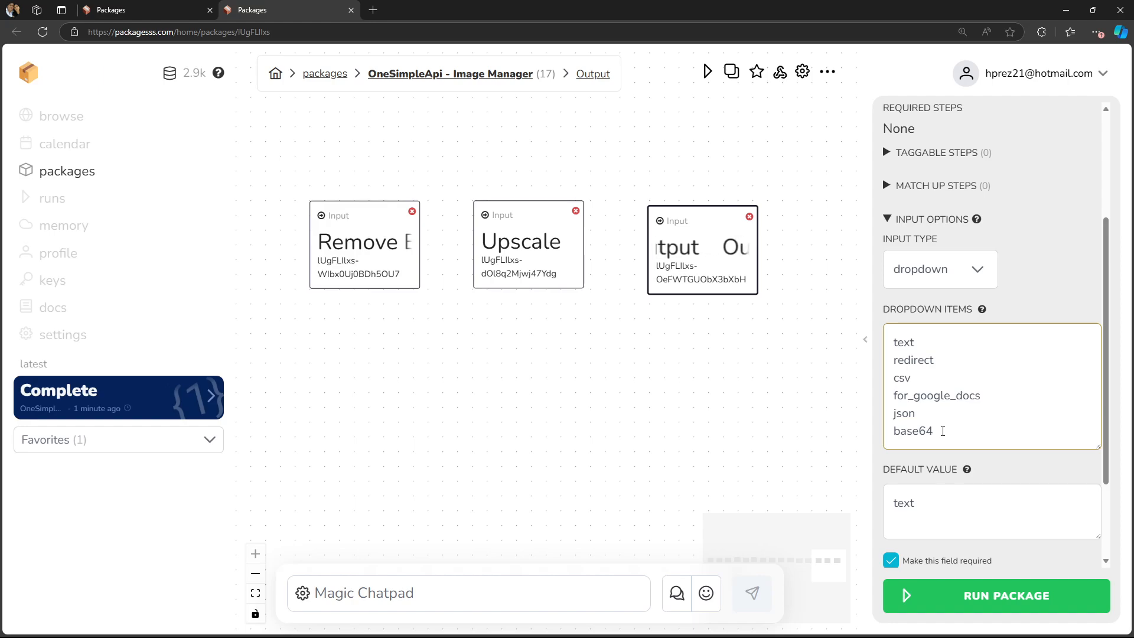
double_click(939, 344)
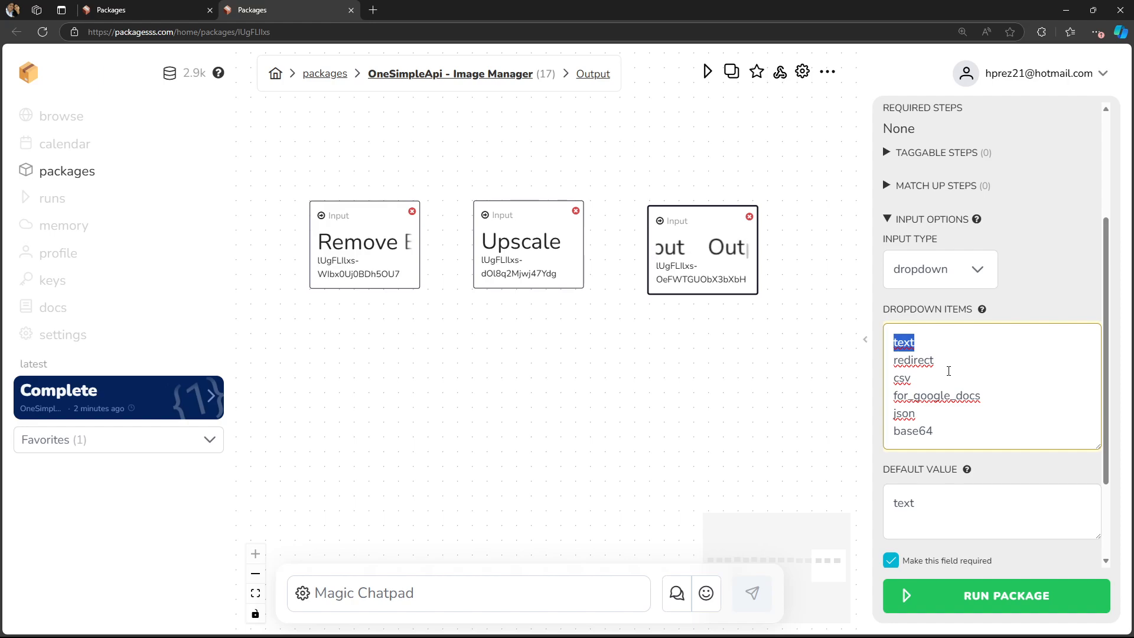
click(938, 361)
right_click(933, 362)
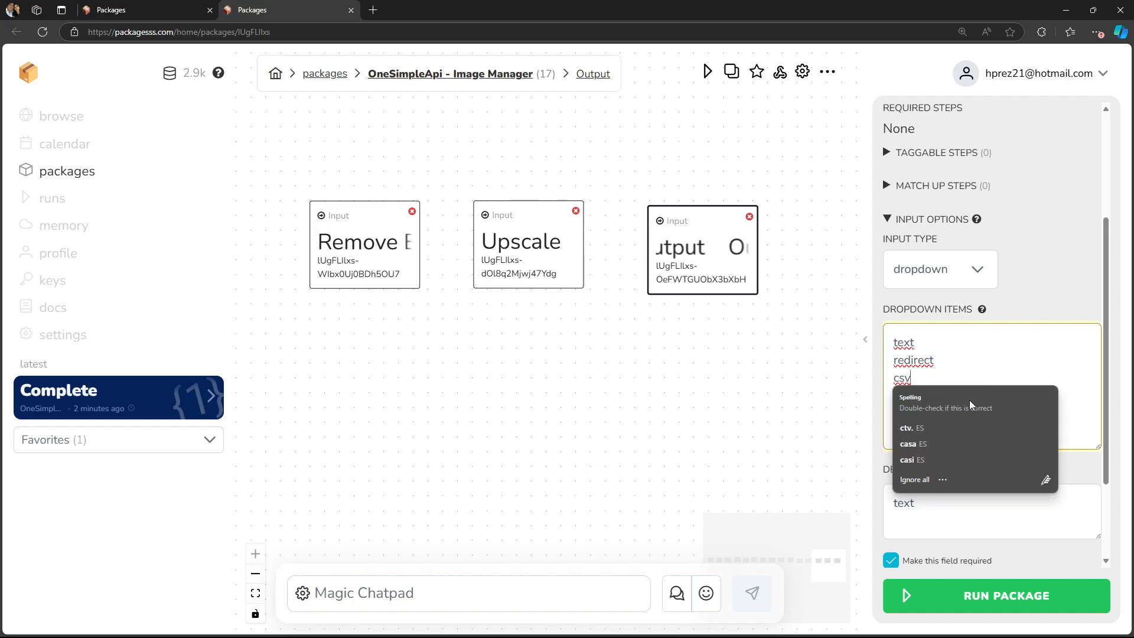
text(csv for_google_docs json)
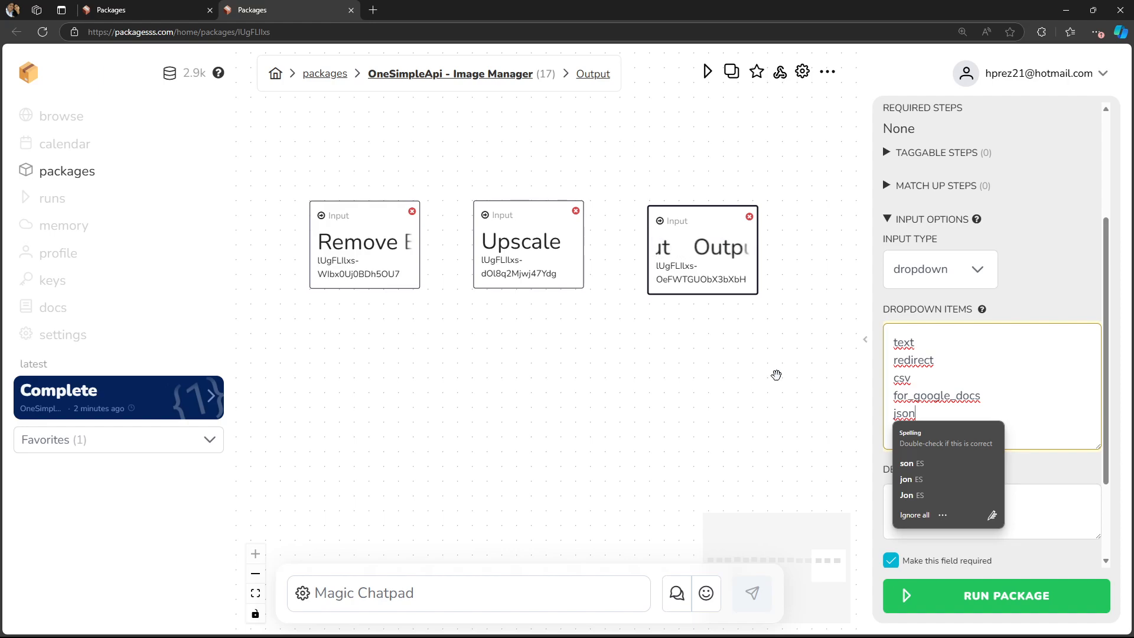
- Pan back to the first input nodes and open the format node's settings
drag(356, 416, 561, 413)
drag(242, 413, 863, 375)
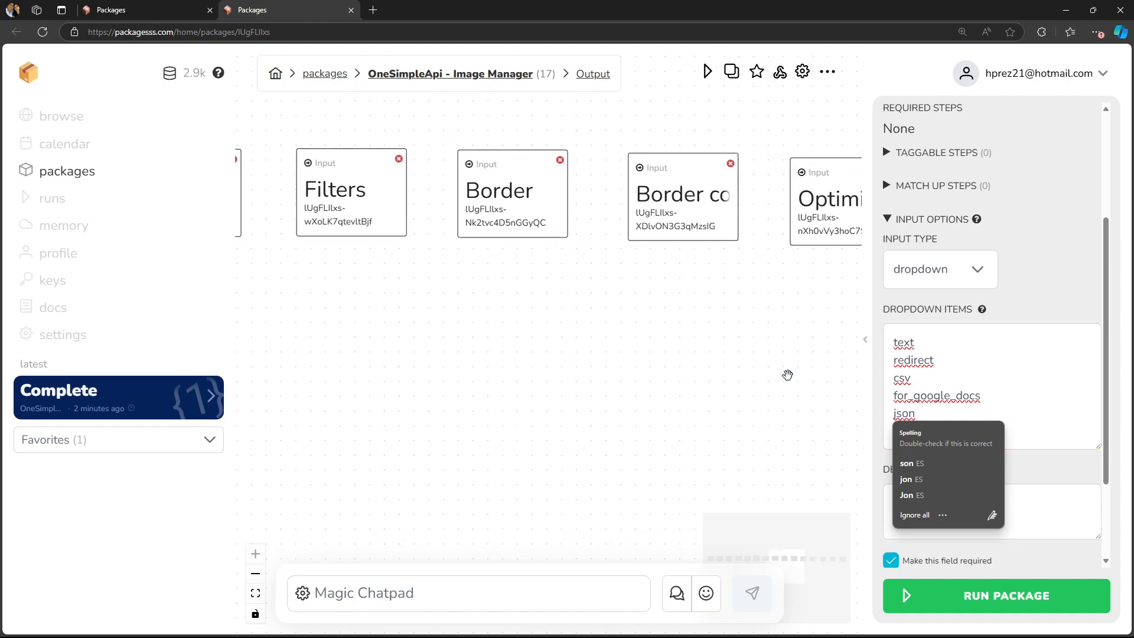
drag(264, 346, 716, 418)
drag(411, 408, 671, 433)
drag(509, 427, 676, 437)
drag(560, 437, 625, 443)
drag(590, 411, 532, 413)
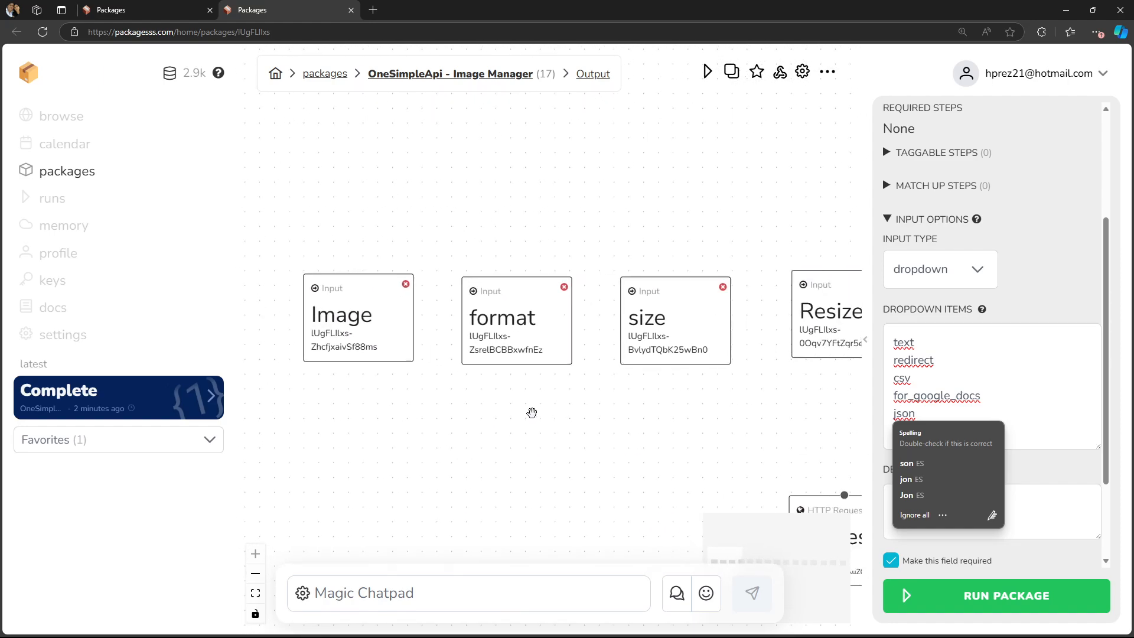
click(501, 343)
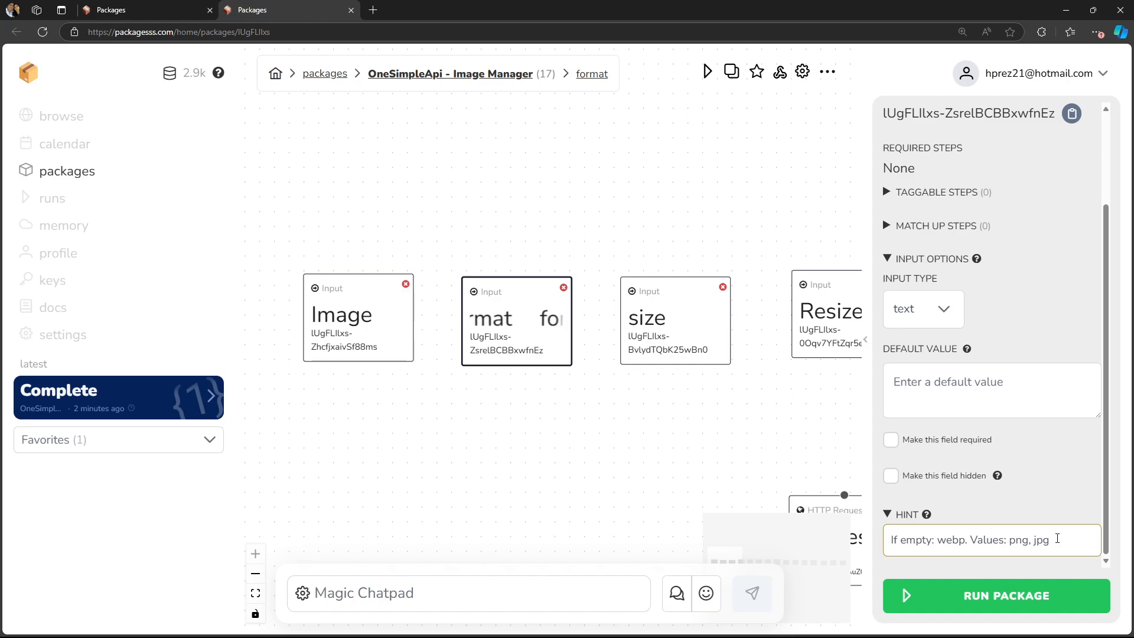
- Examine the format node's hint, picking out the default format and the allowed values
double_click(952, 539)
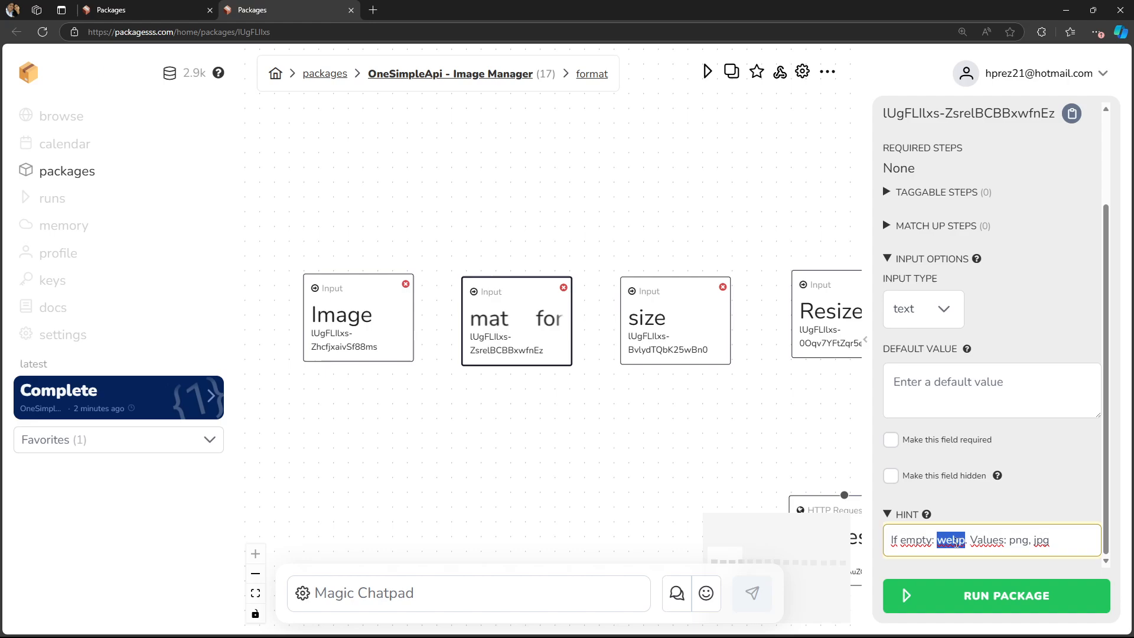
click(952, 538)
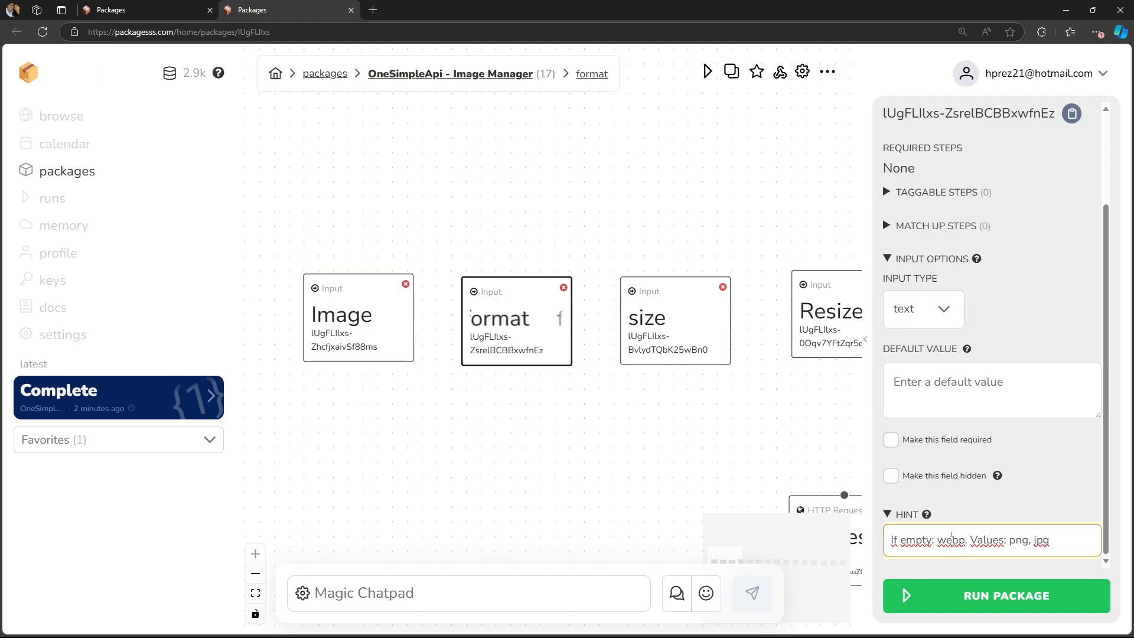
double_click(952, 539)
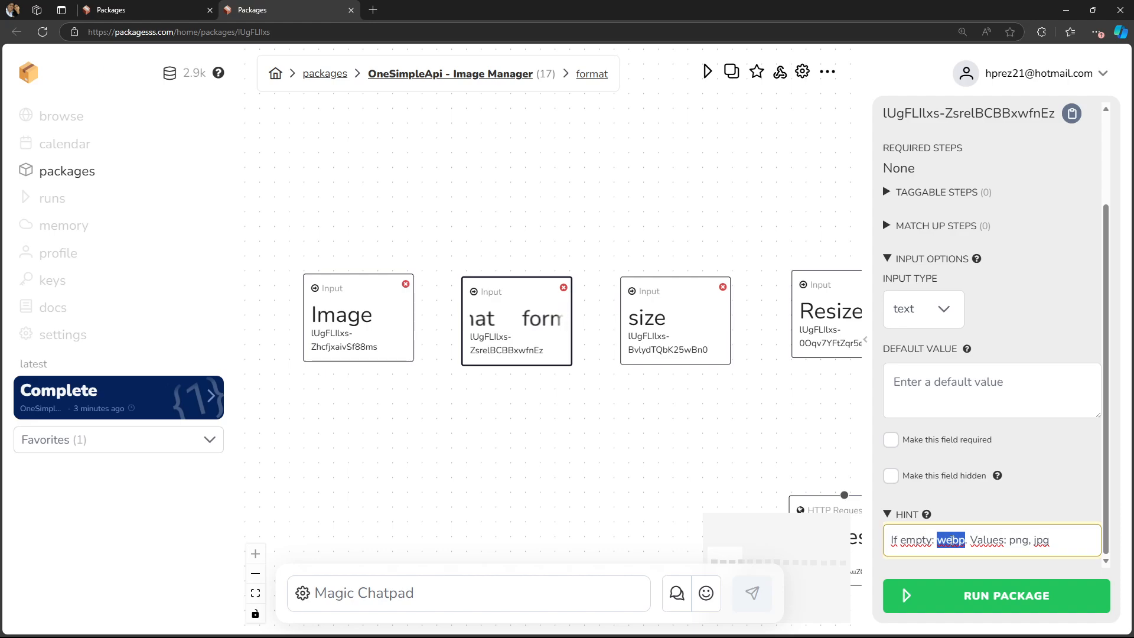
double_click(950, 539)
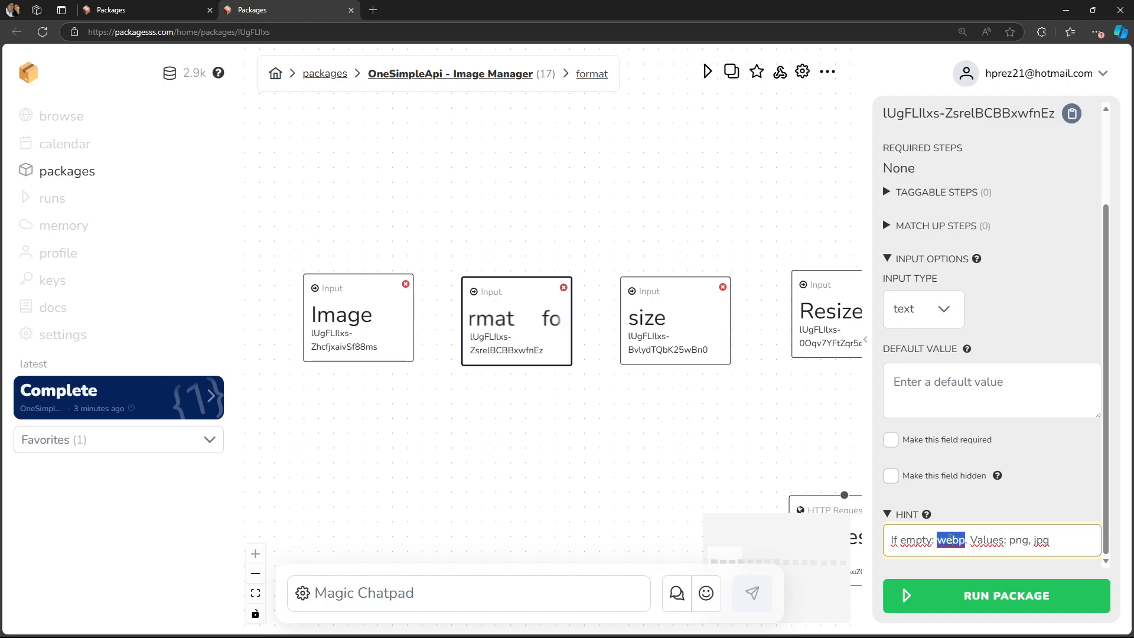
click(1017, 540)
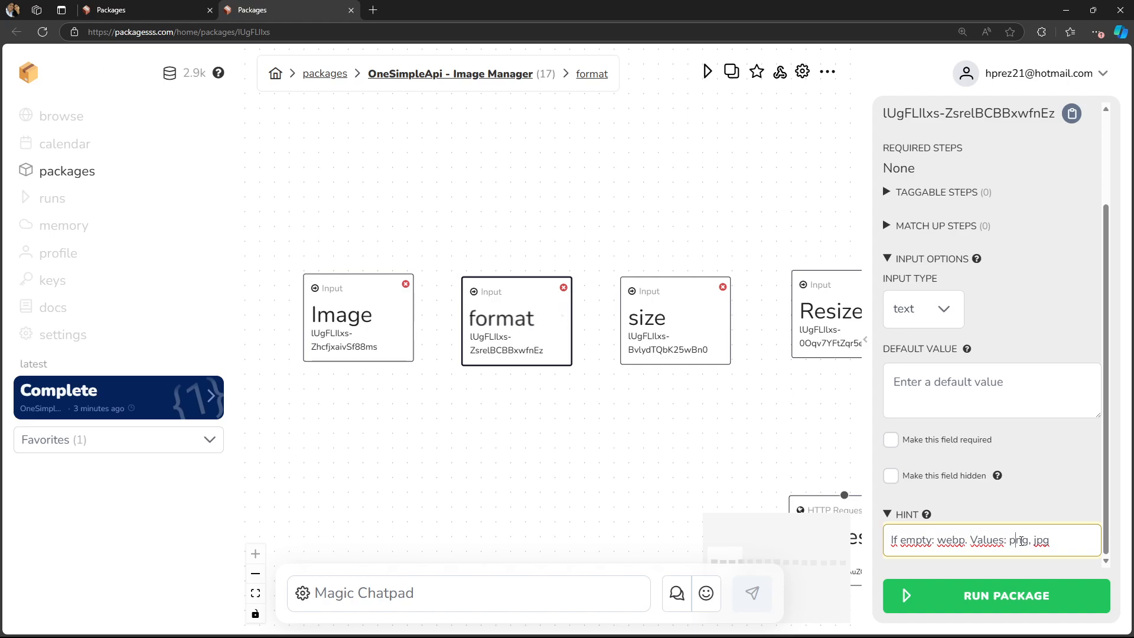
double_click(1040, 540)
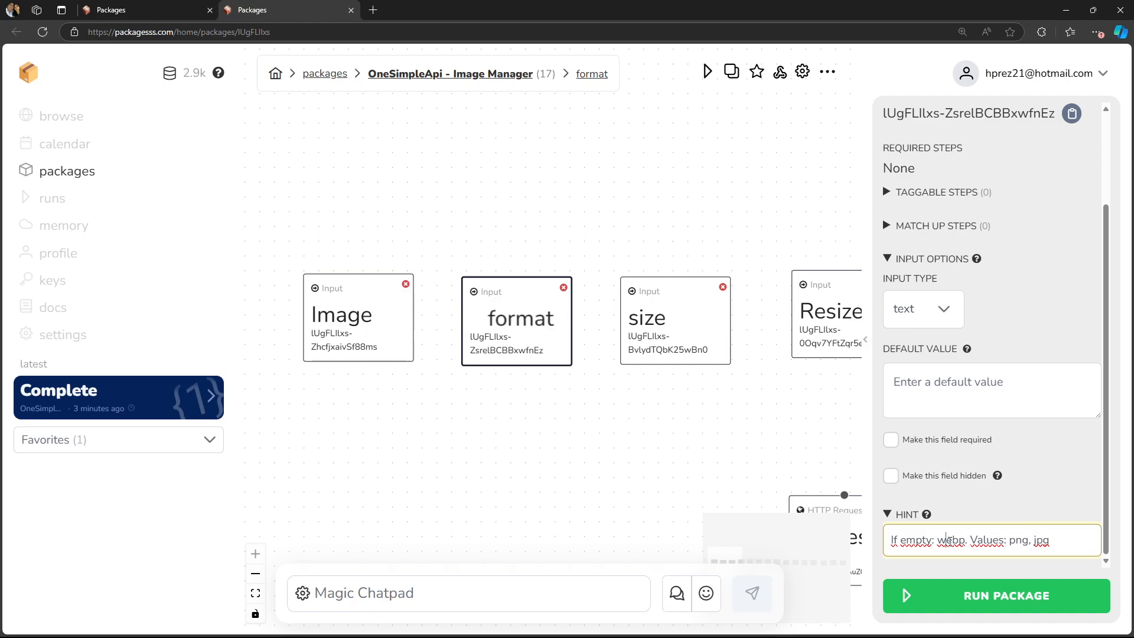
double_click(950, 540)
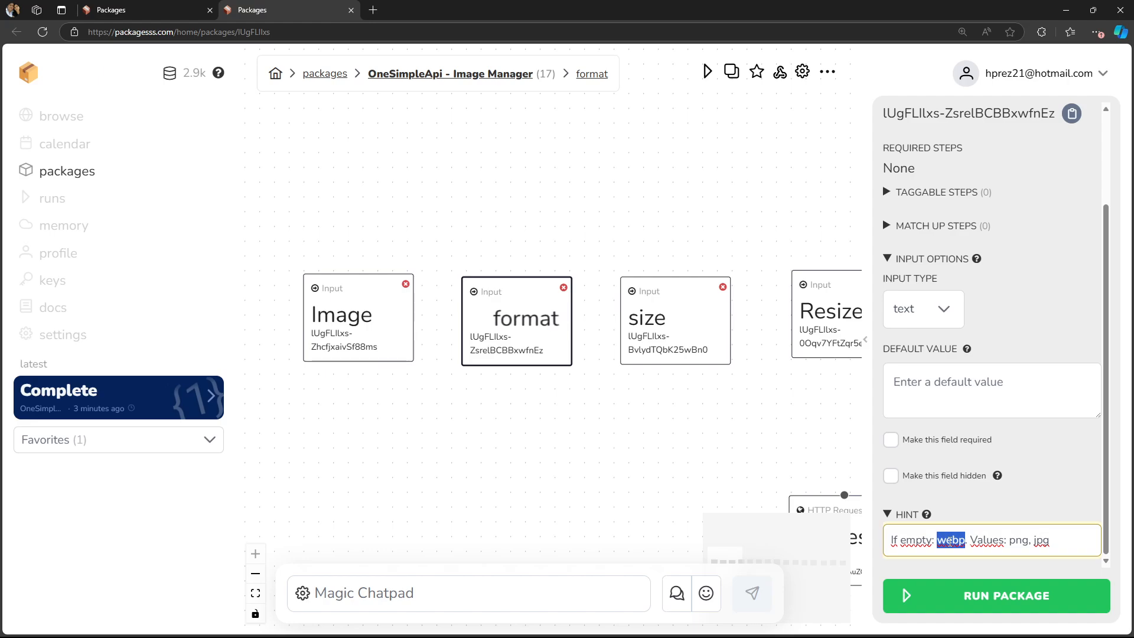
double_click(1017, 541)
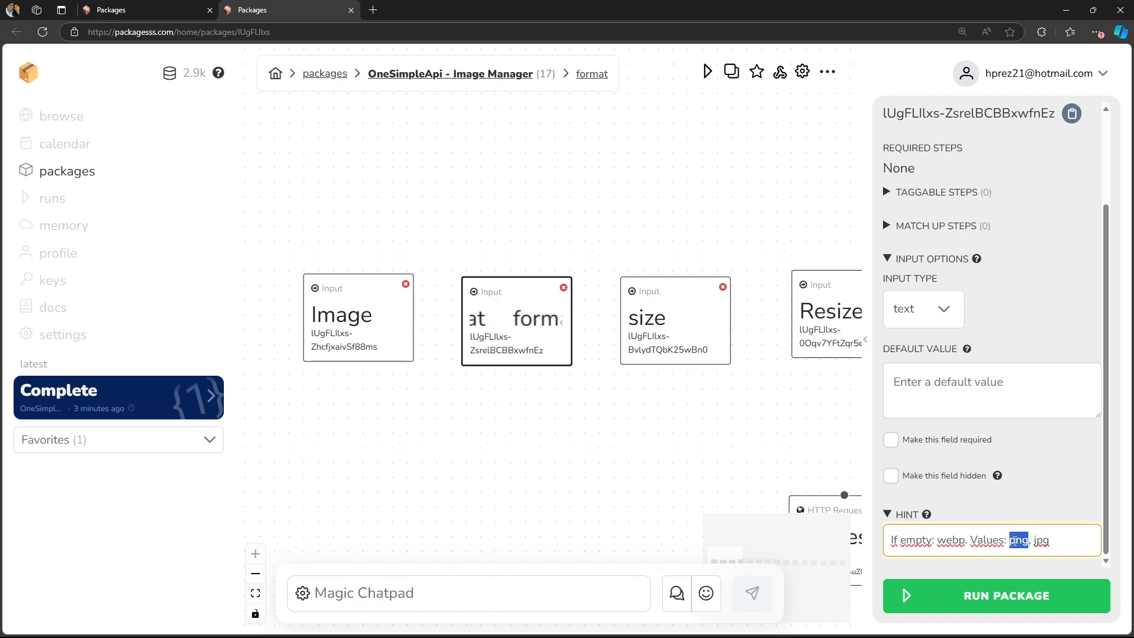
double_click(1042, 540)
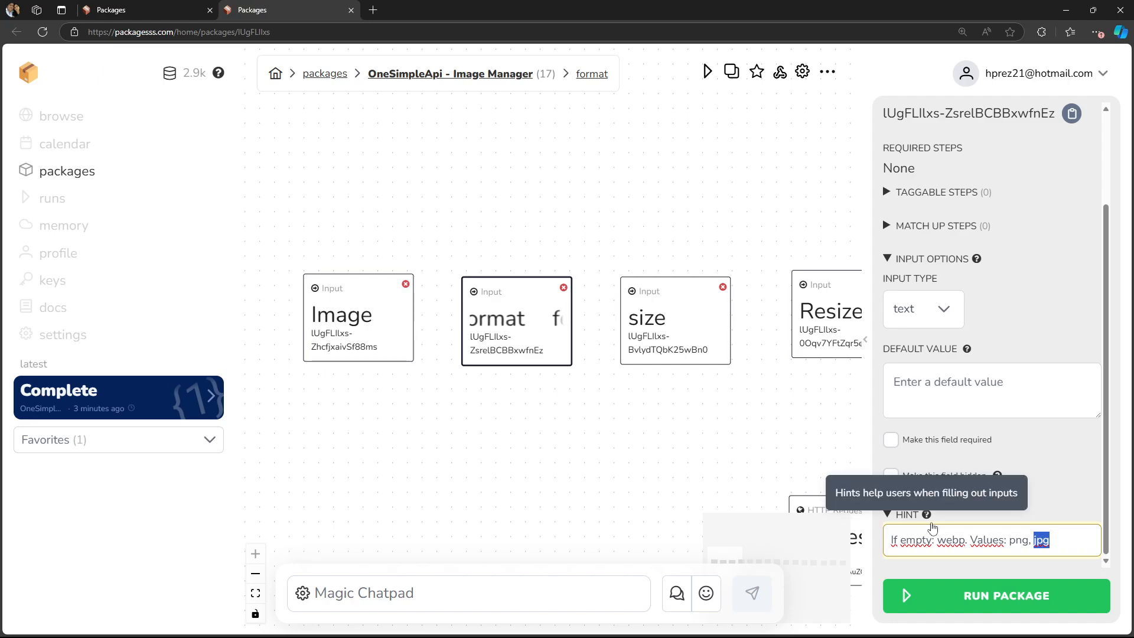
click(960, 387)
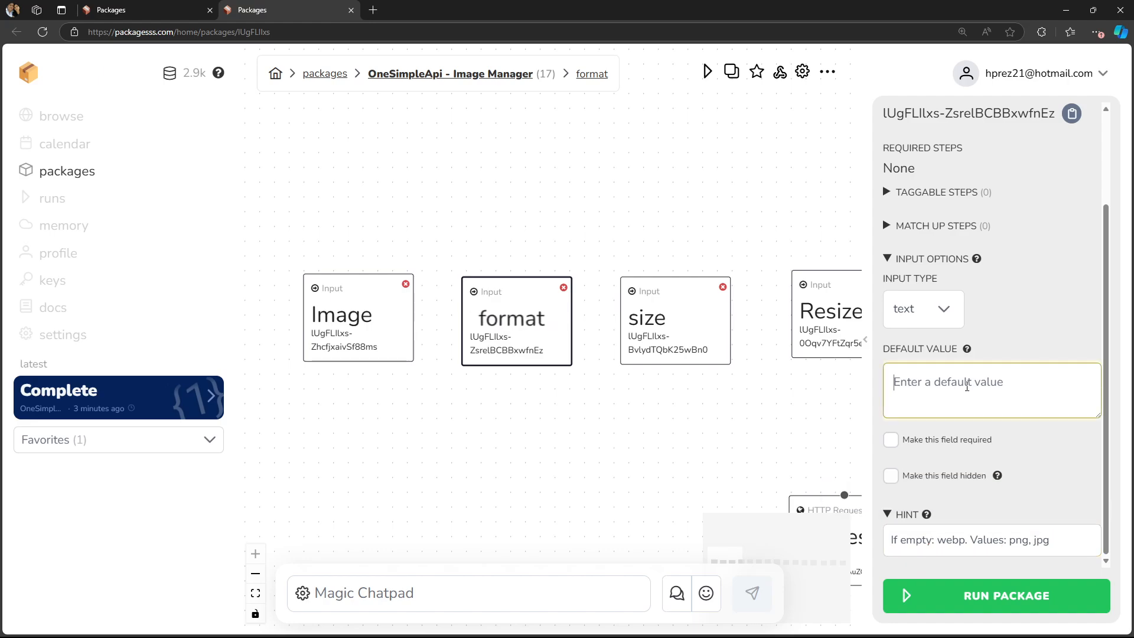
- Open the size node's settings and read through the example values in its hint
drag(721, 421, 652, 407)
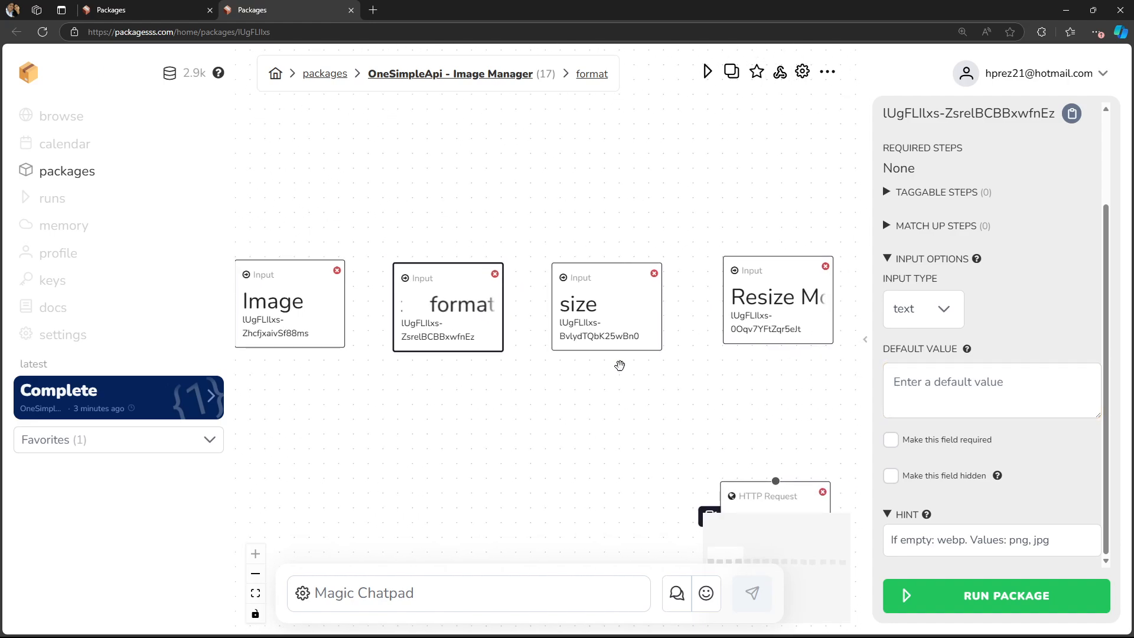
click(615, 337)
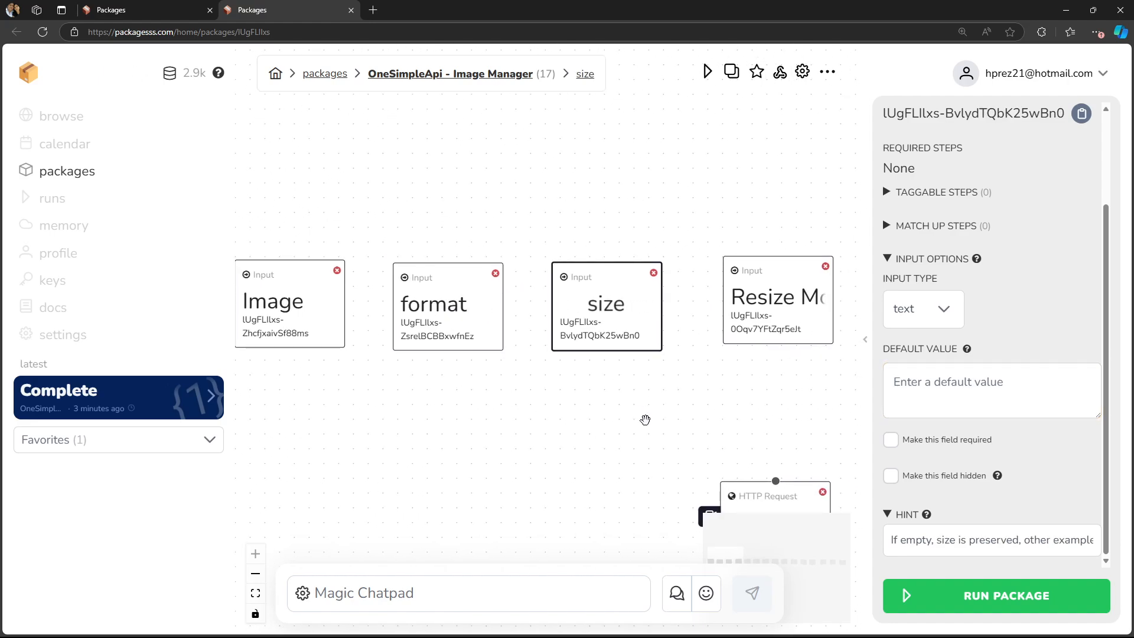
click(1037, 411)
click(1022, 531)
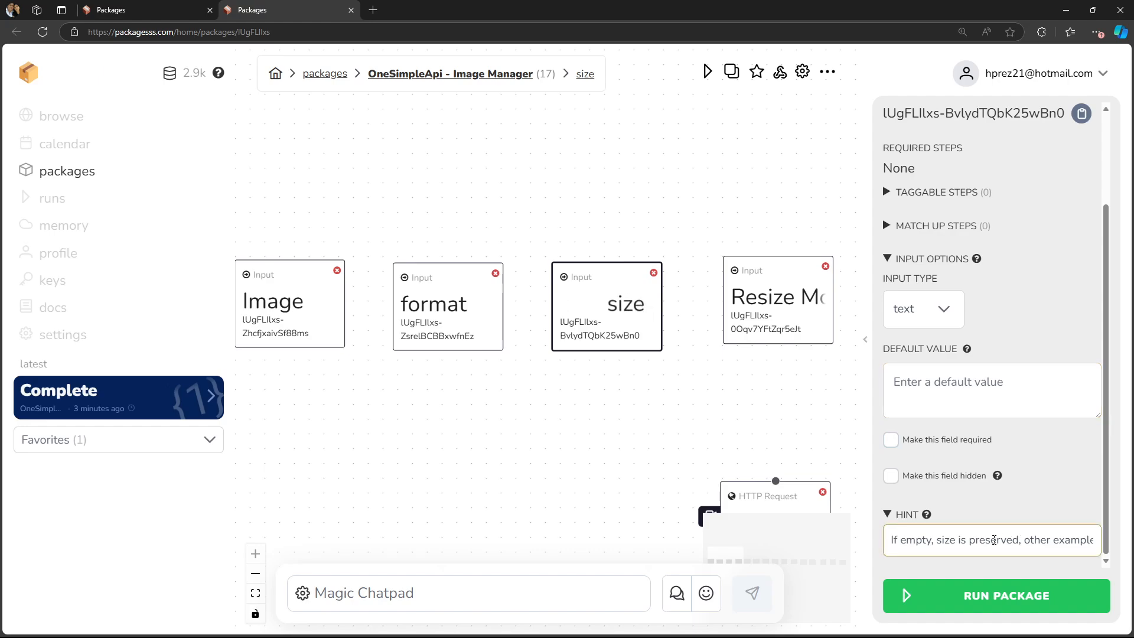
double_click(992, 539)
click(993, 538)
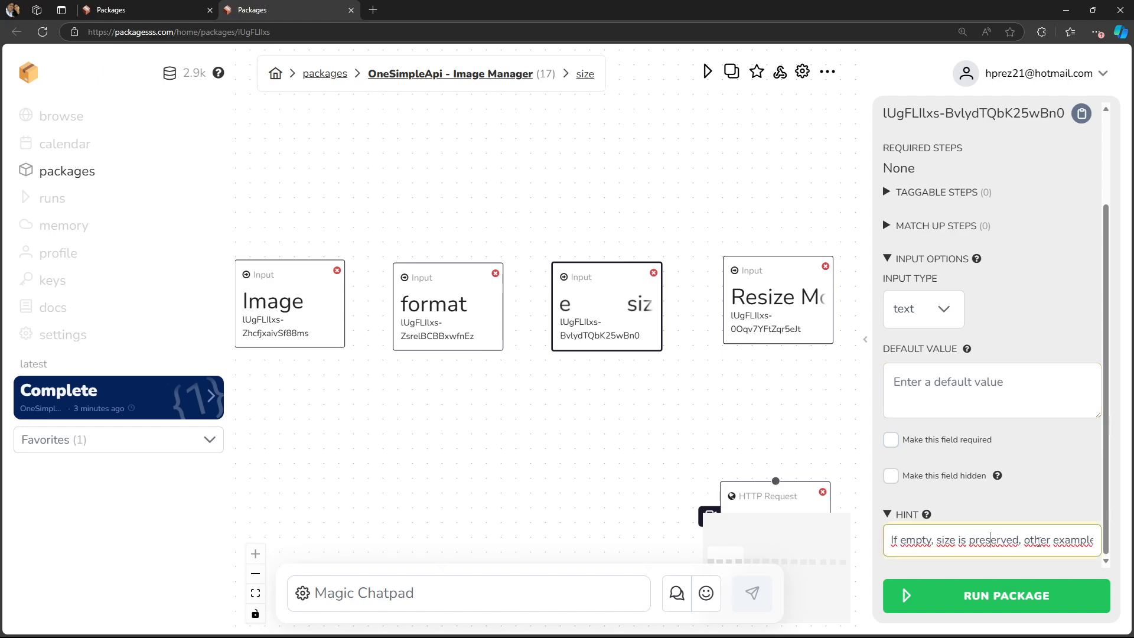
drag(993, 538, 1106, 543)
click(978, 542)
drag(912, 541, 880, 542)
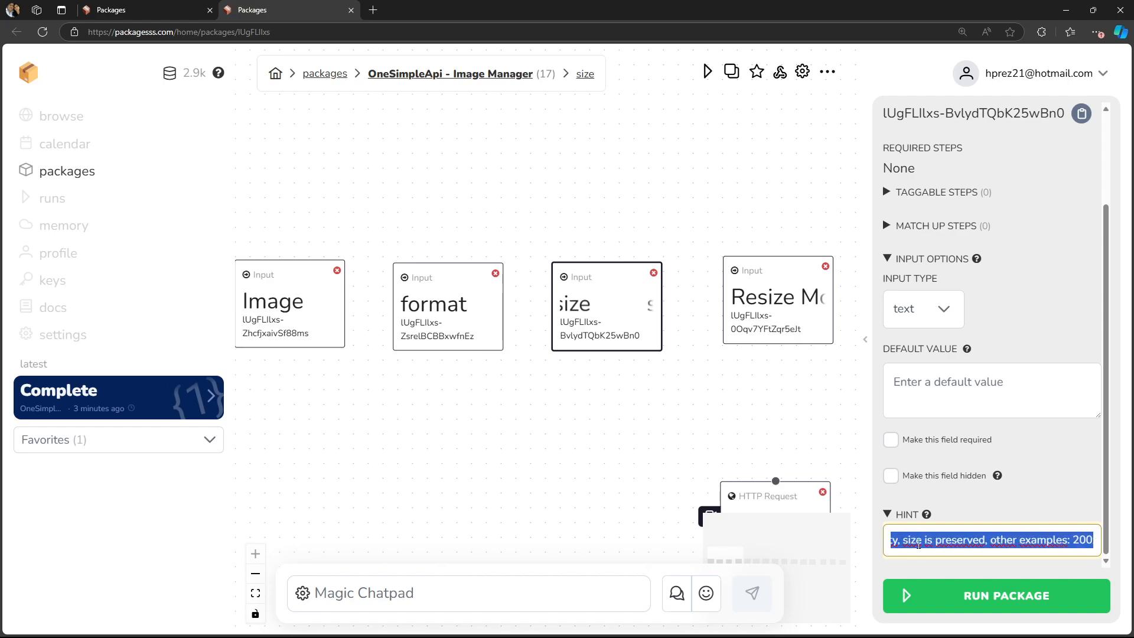
click(1070, 543)
drag(1088, 545, 1099, 544)
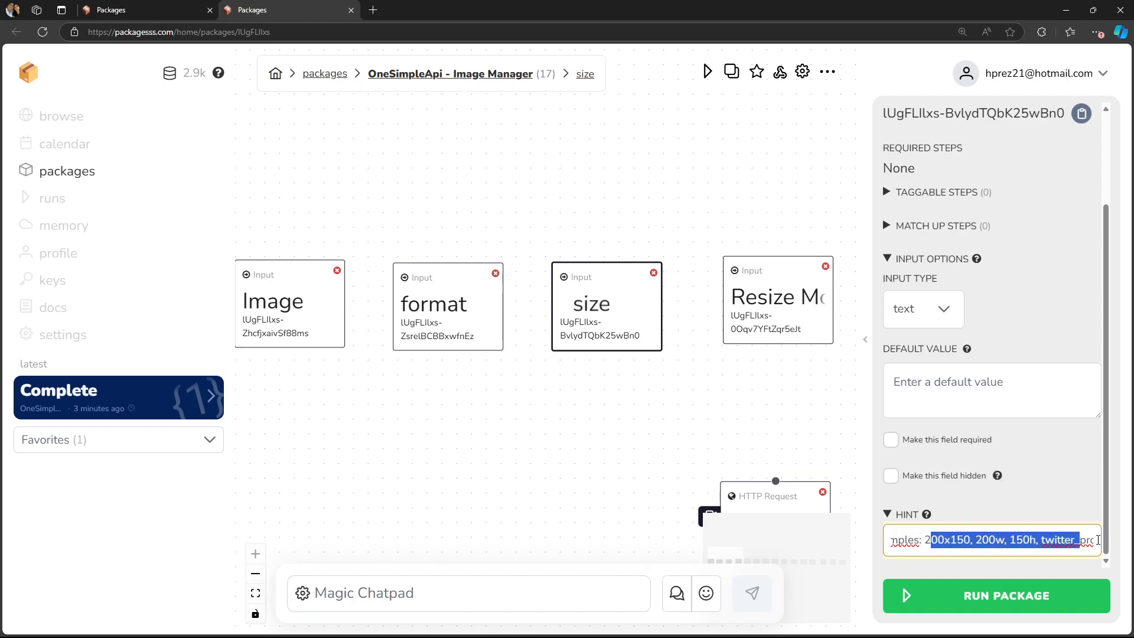
click(996, 543)
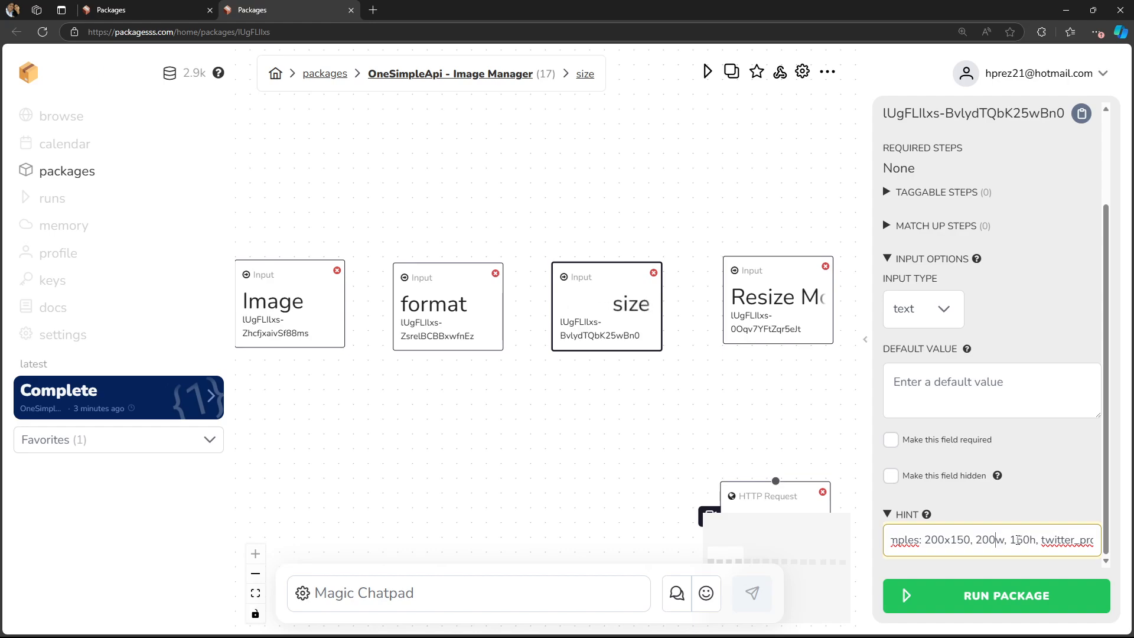
drag(1042, 539, 1071, 538)
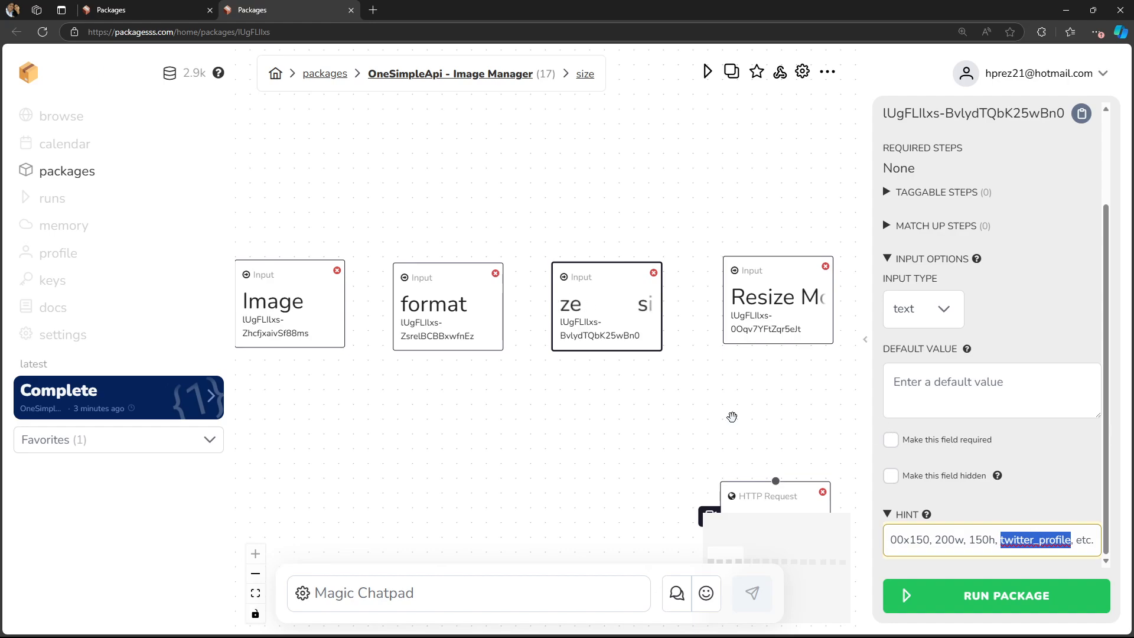
- Open the Resize Mode node and add a period after 'aspect ratio' in its hint
drag(673, 401, 498, 405)
click(616, 319)
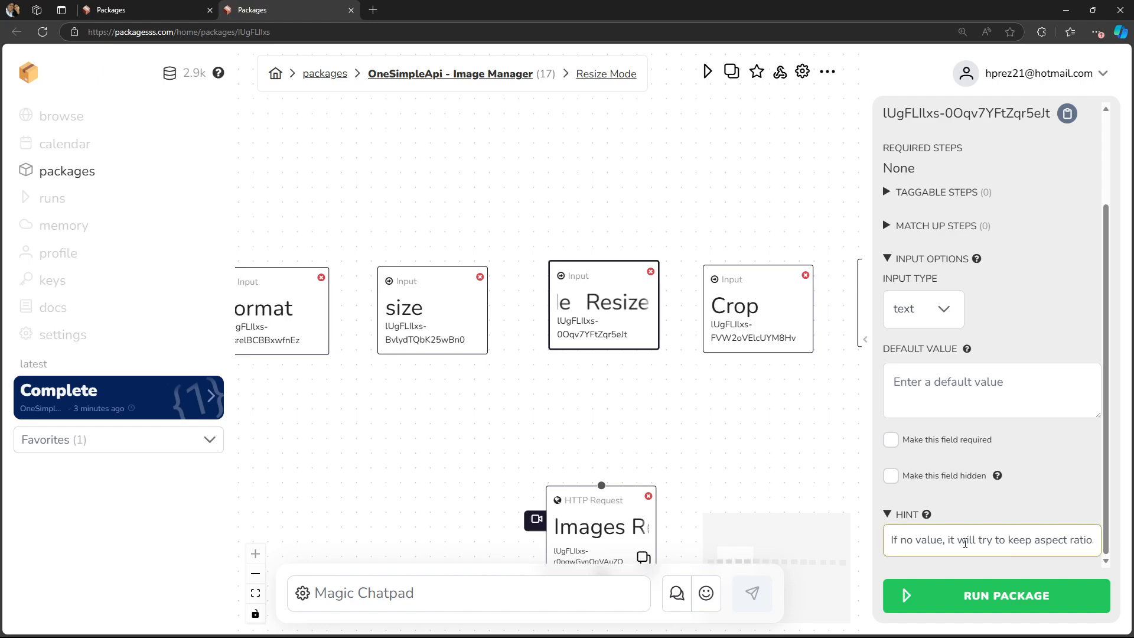
drag(989, 544, 1090, 541)
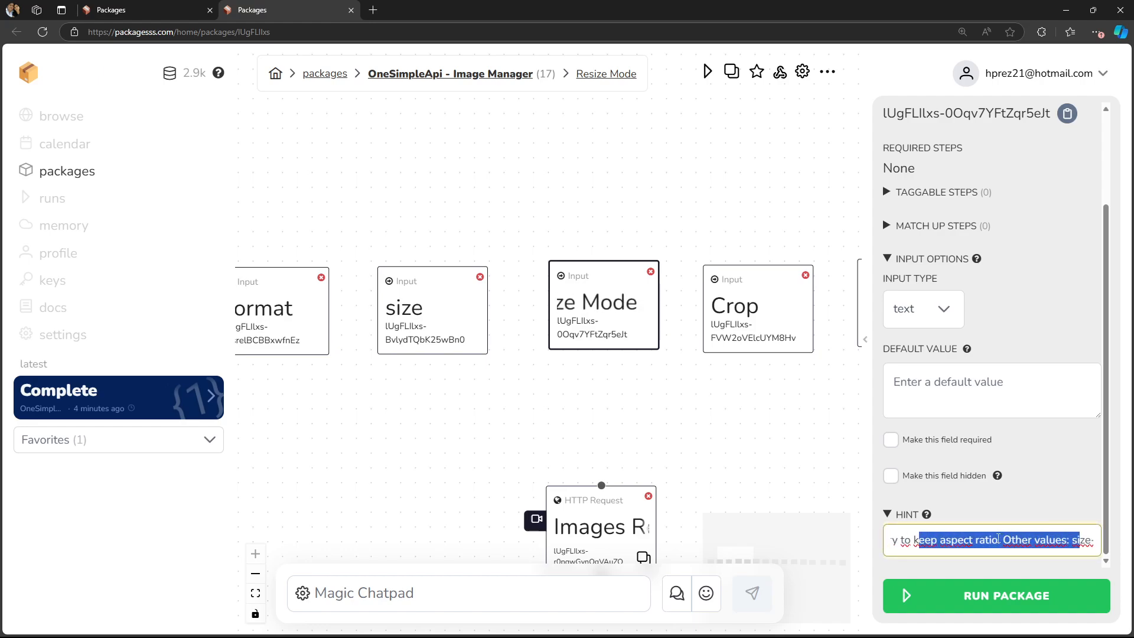
click(998, 540)
text(.)
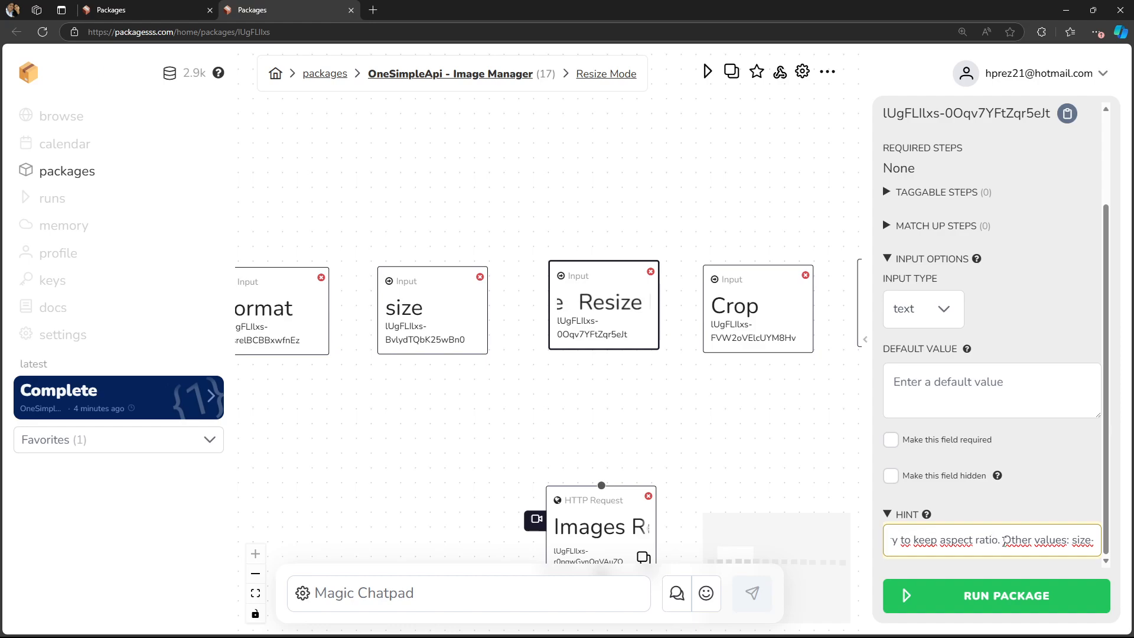
drag(1073, 539, 1096, 539)
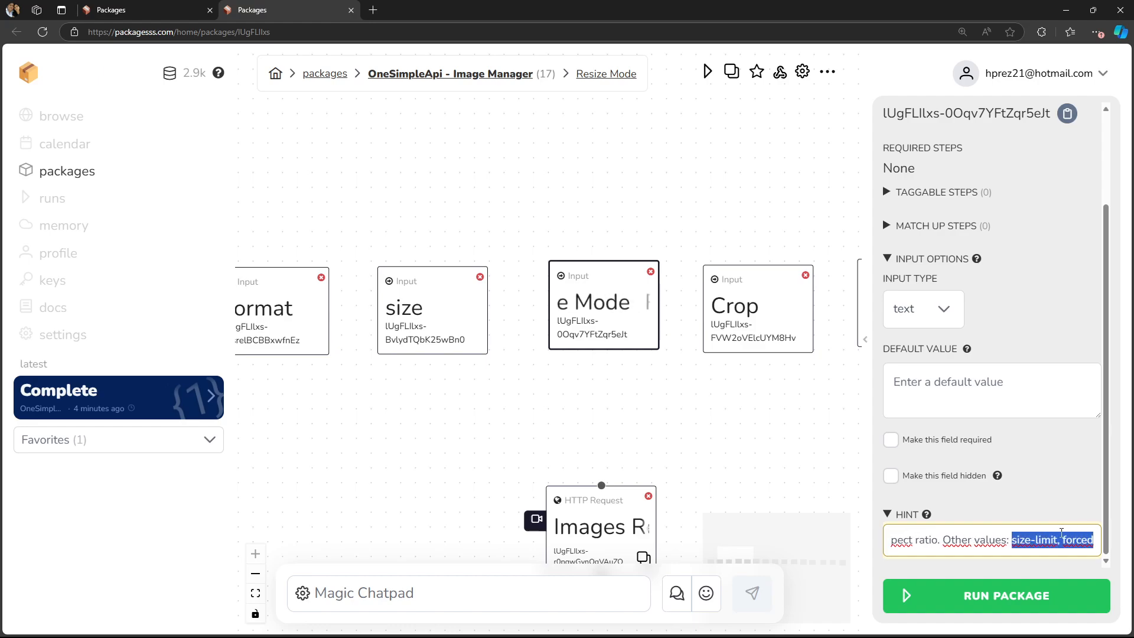
click(1018, 540)
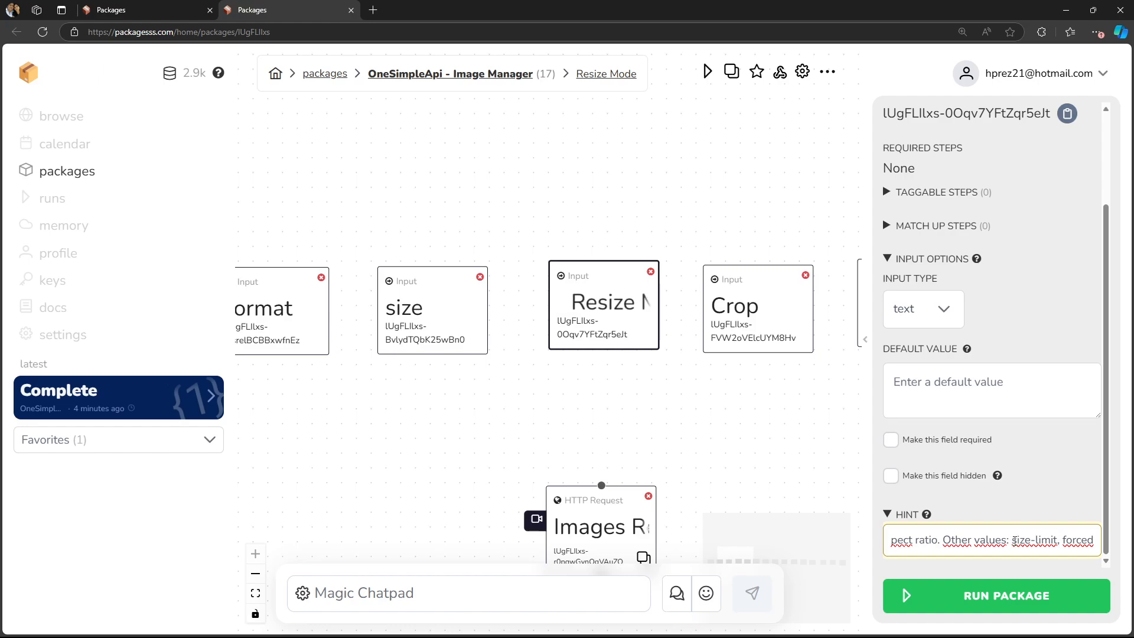
- Open the Crop node's settings and read through the possible values given in its hint
click(1059, 541)
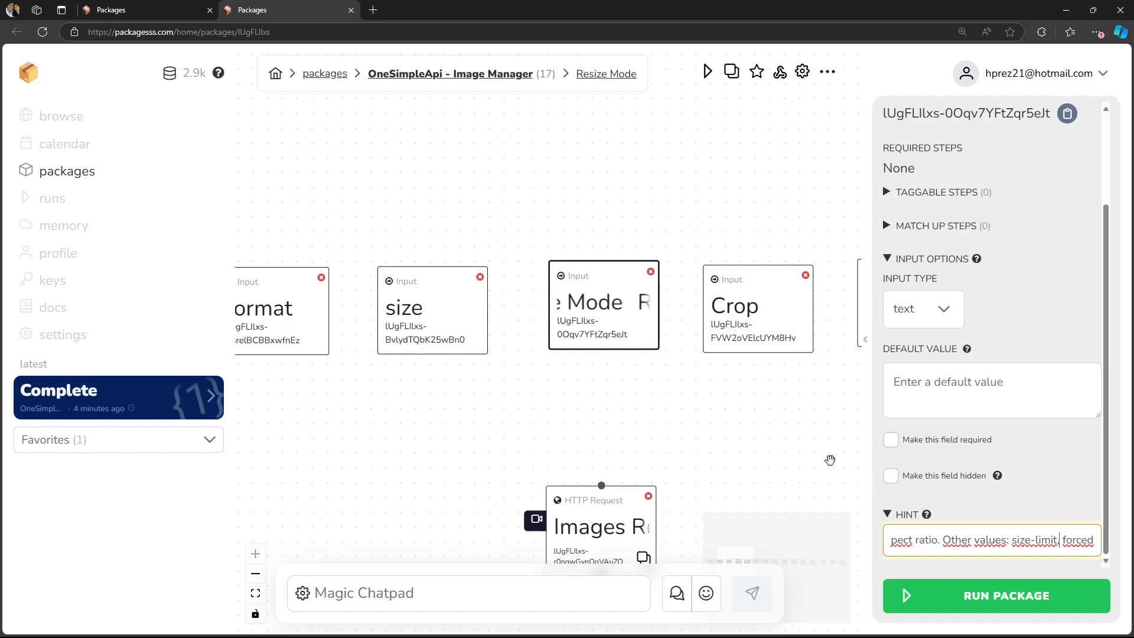
drag(819, 441, 645, 412)
click(591, 312)
click(916, 376)
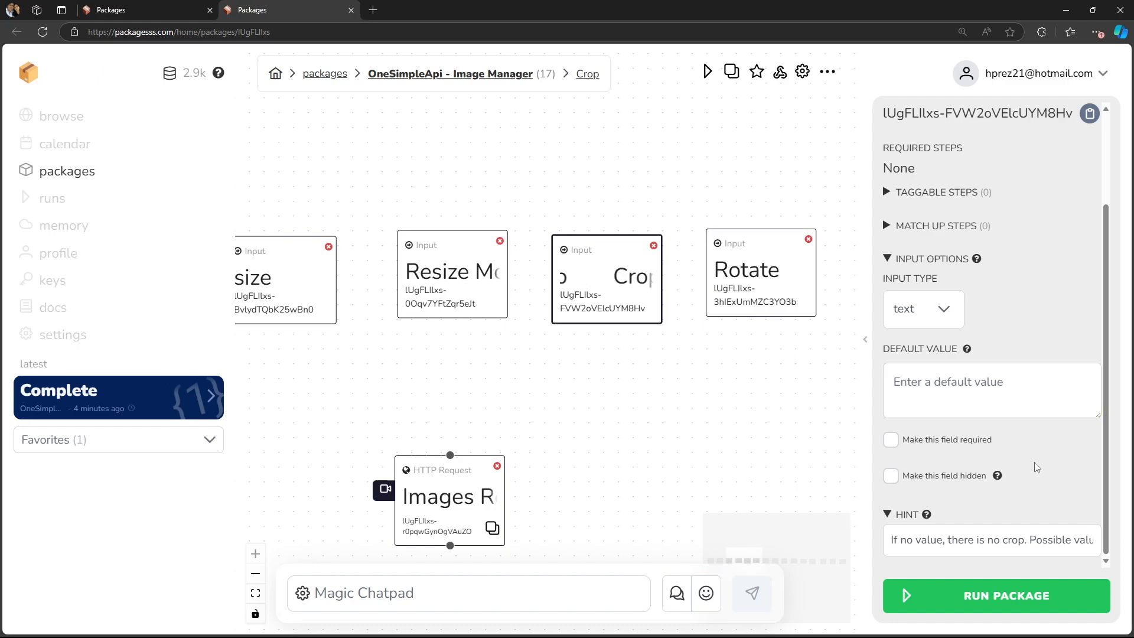
click(1033, 536)
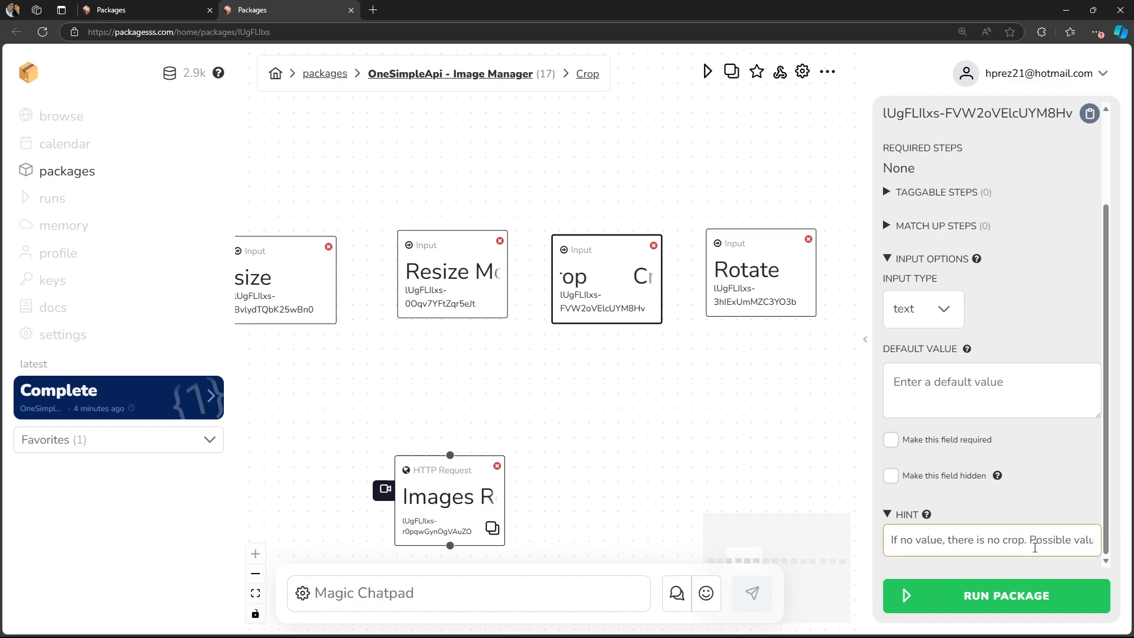
click(1016, 392)
drag(1046, 539, 1096, 537)
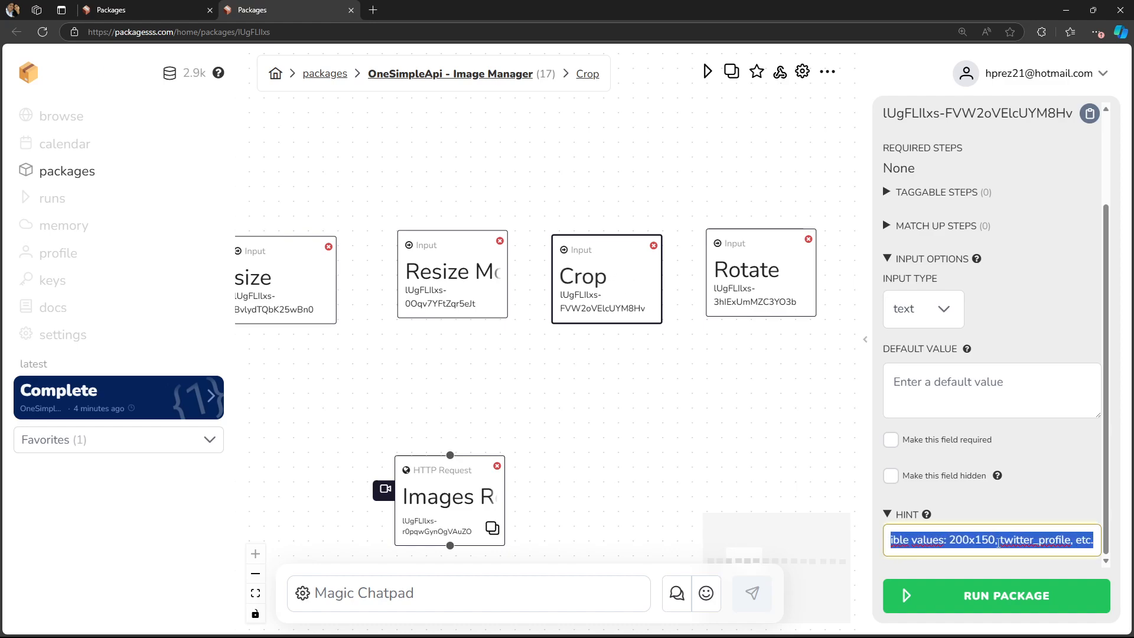
click(947, 540)
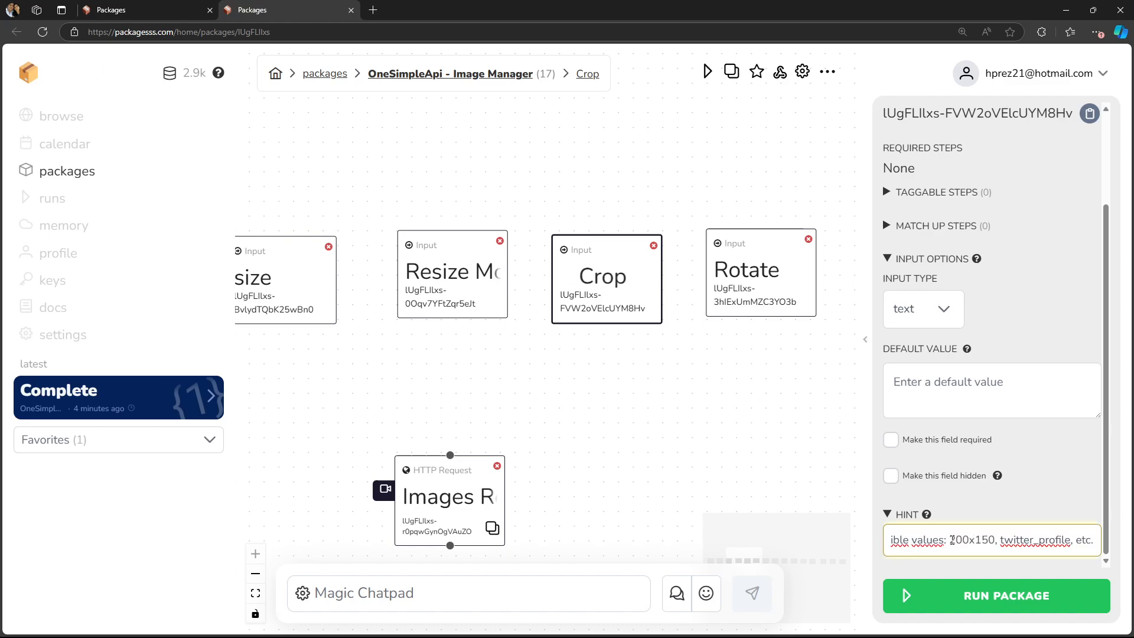
drag(949, 539, 996, 540)
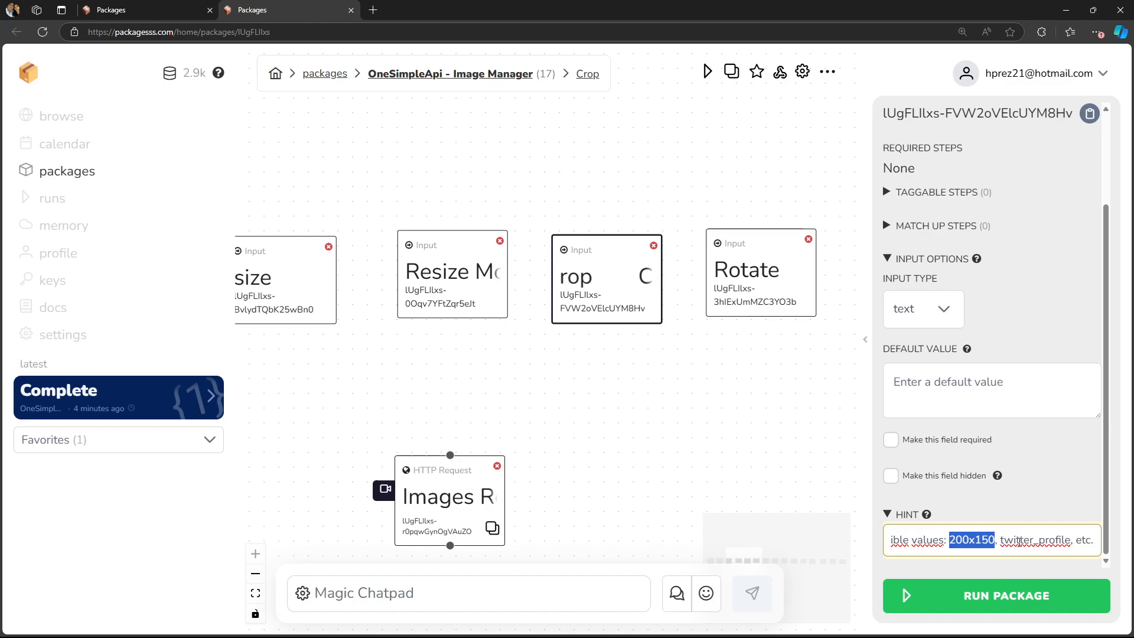
- Open the Rotate node's settings and read through its hint, including the auto option and rotation degrees
drag(765, 399, 692, 396)
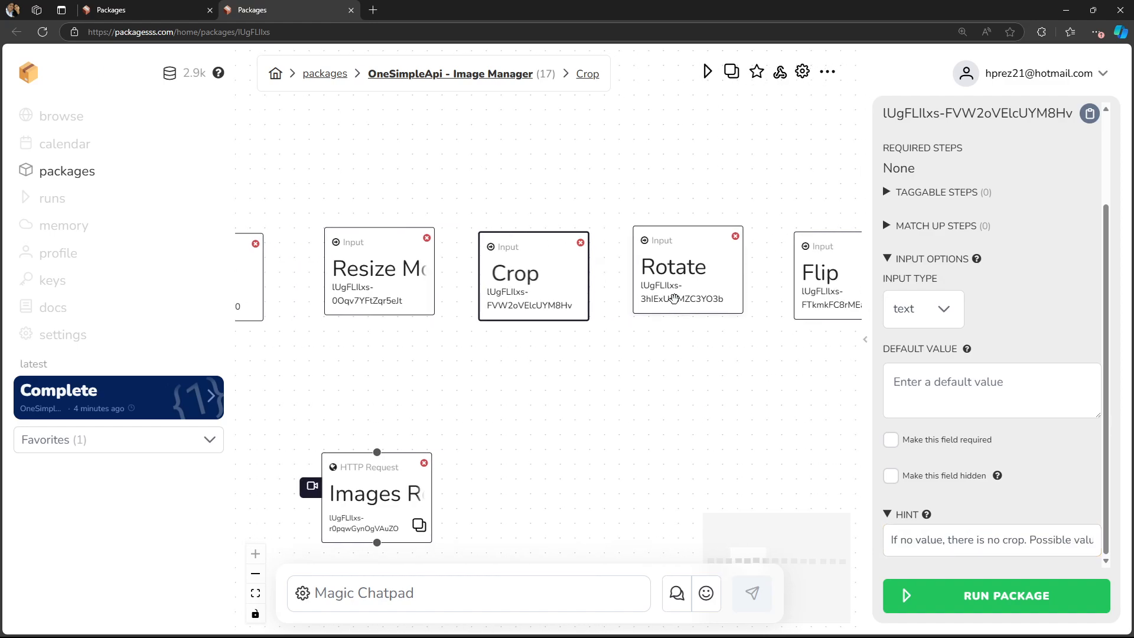
click(673, 299)
drag(767, 388, 636, 359)
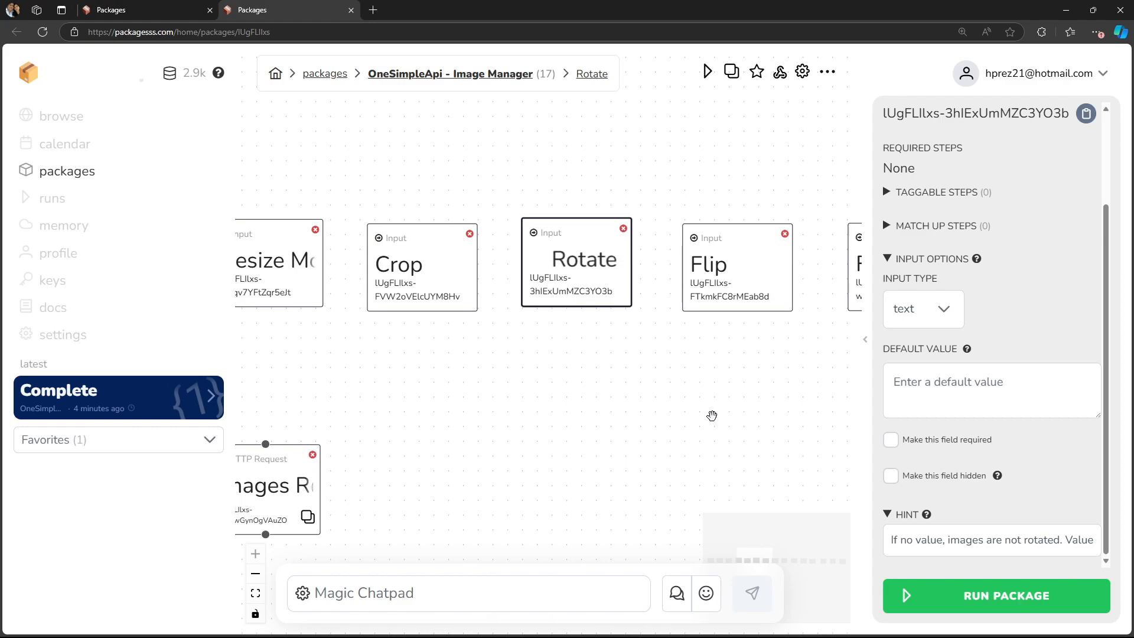
click(1046, 541)
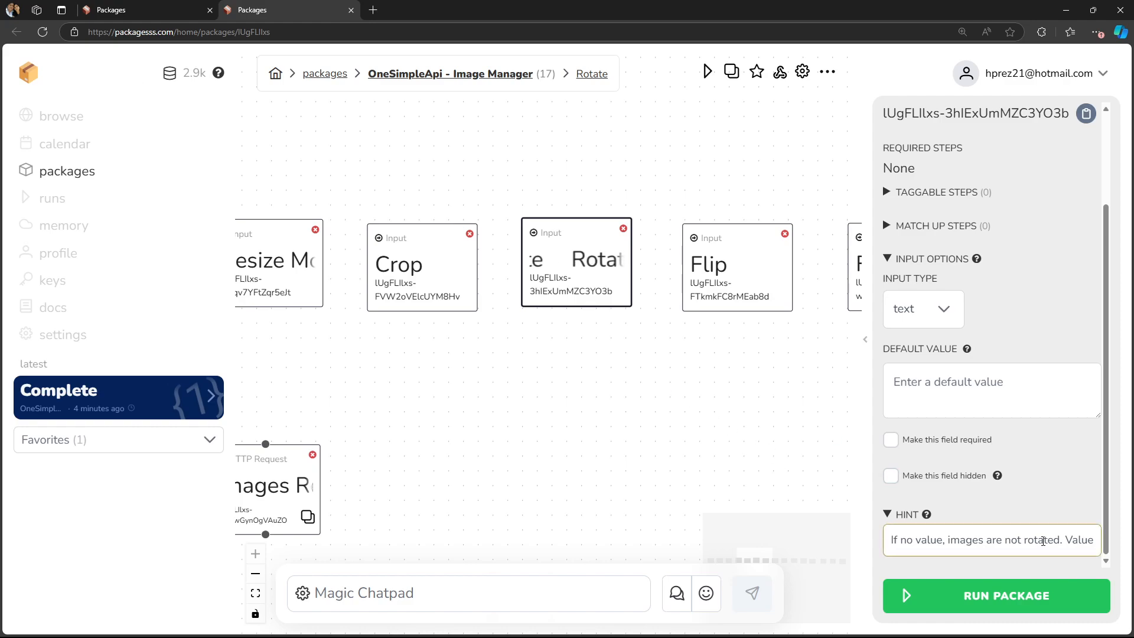
drag(1067, 539, 1103, 540)
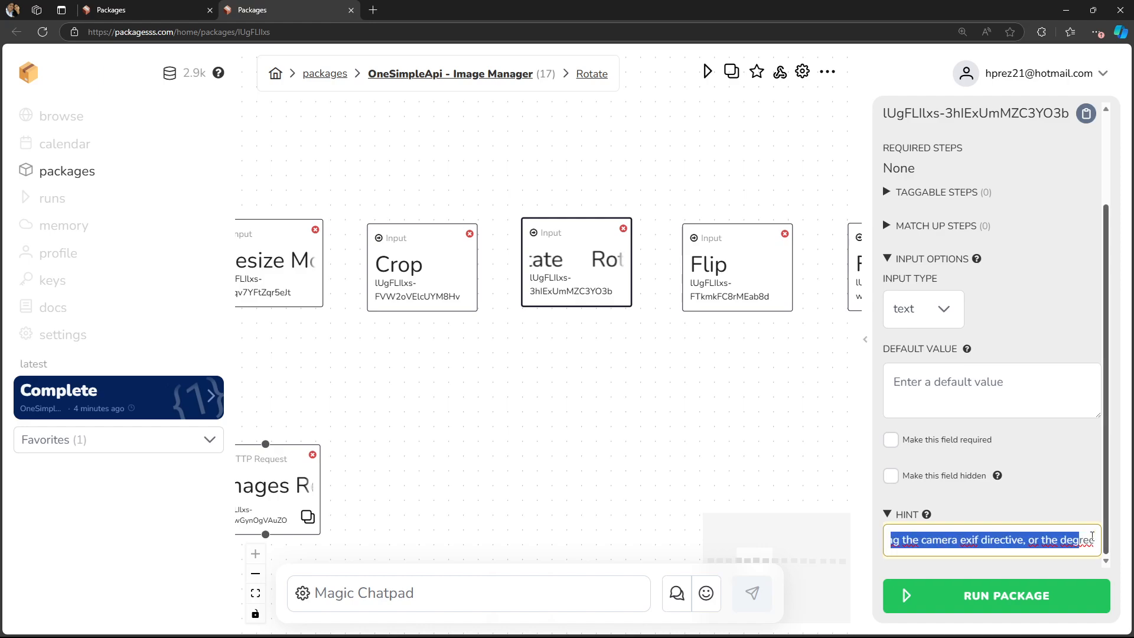
click(949, 540)
drag(949, 540, 886, 540)
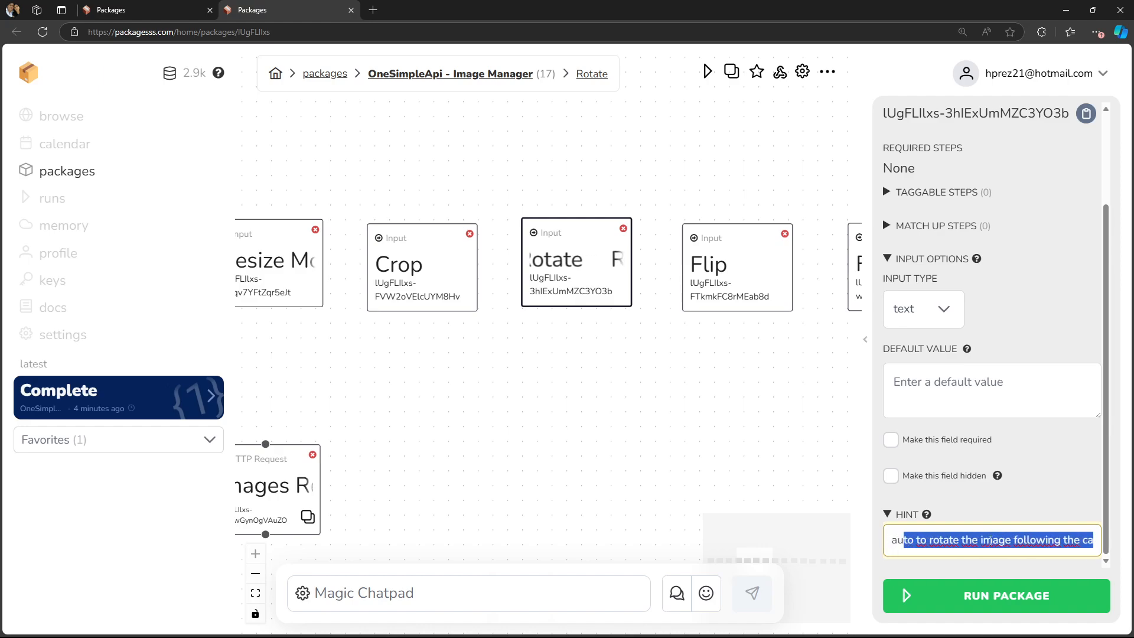
click(992, 540)
drag(955, 539, 914, 540)
click(988, 540)
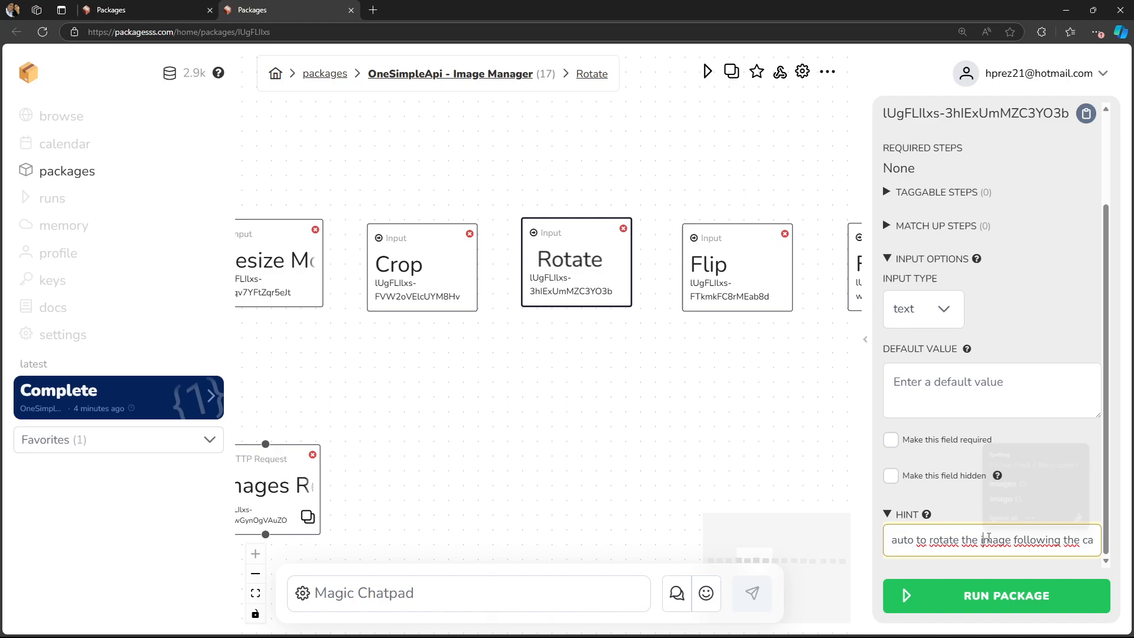
click(903, 540)
double_click(903, 540)
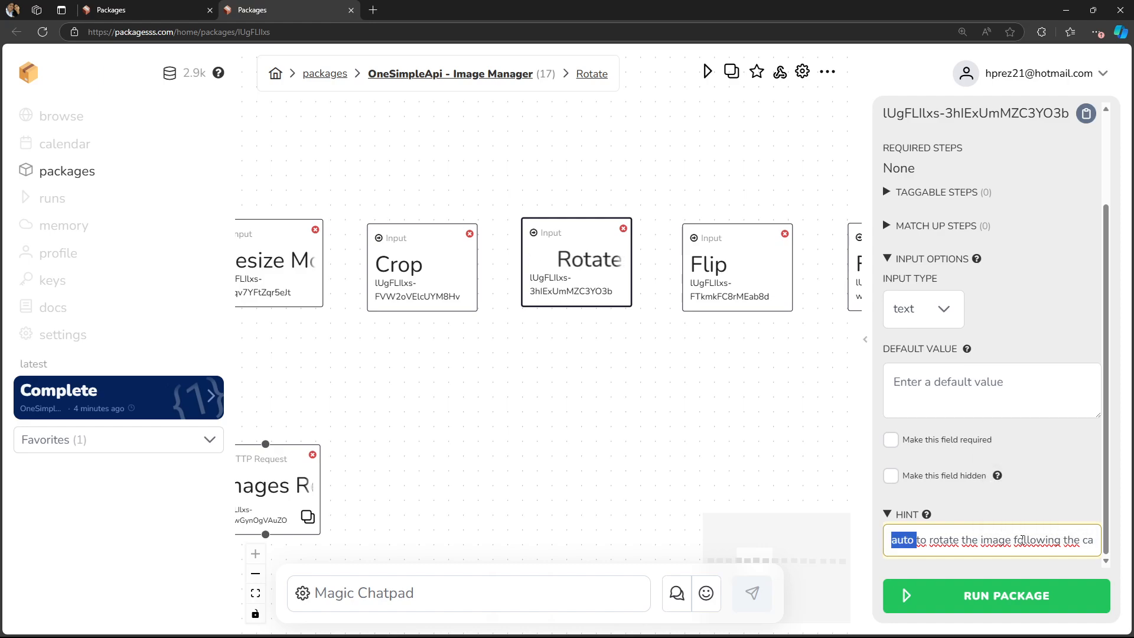
drag(1043, 540, 1088, 540)
click(998, 540)
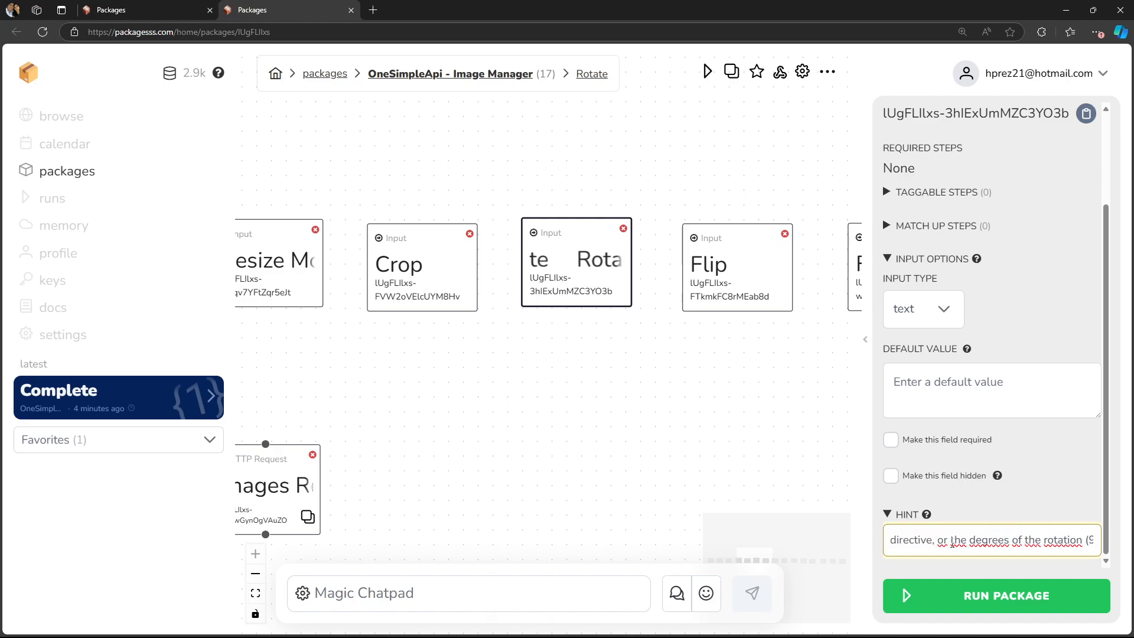
drag(970, 539, 1086, 541)
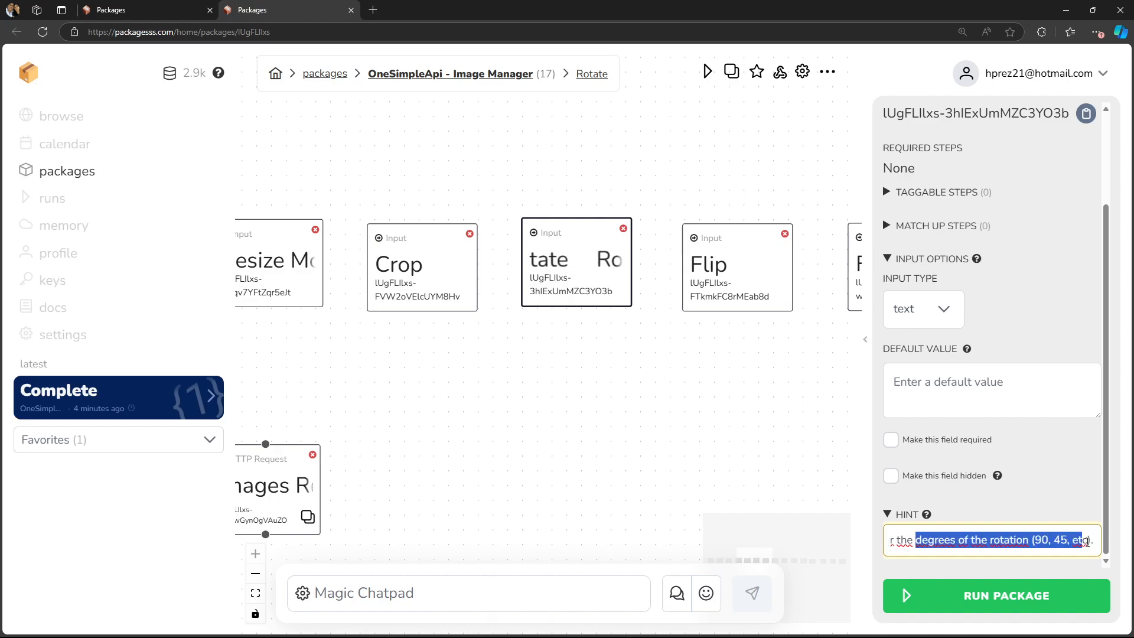
double_click(1041, 540)
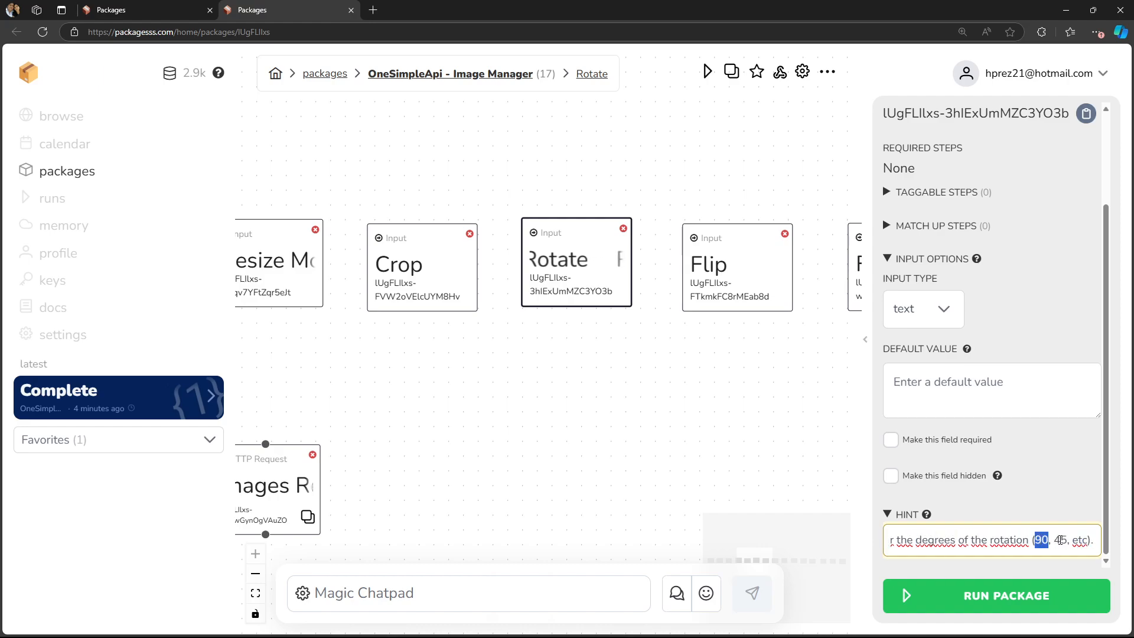
- Open the Flip node's settings and read the v, h and vh values described in its hint
click(679, 288)
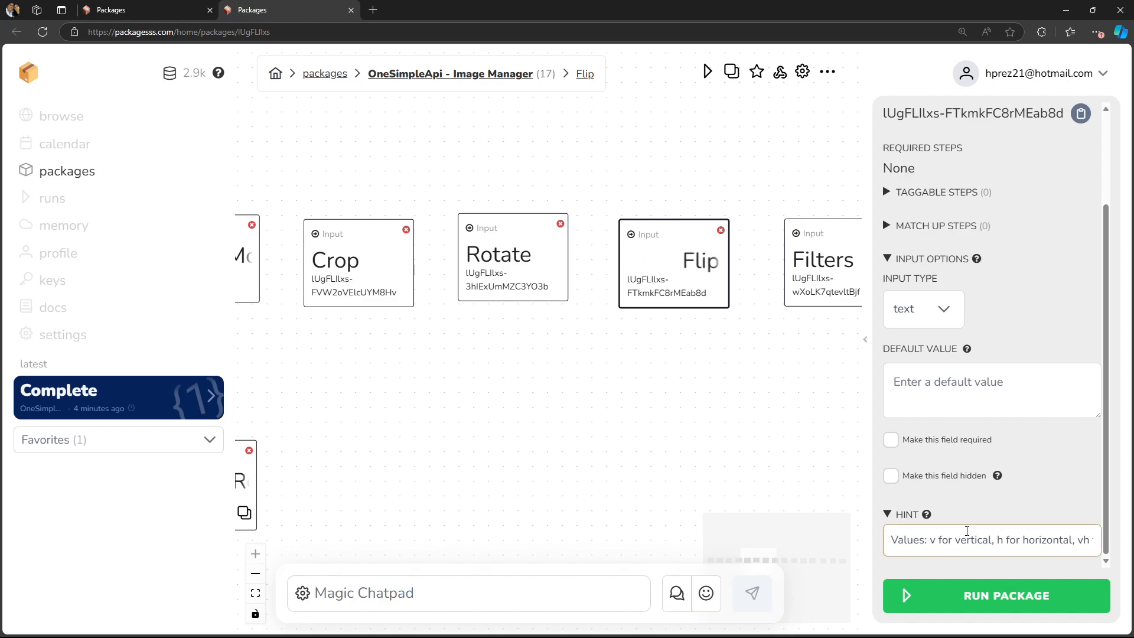
double_click(934, 540)
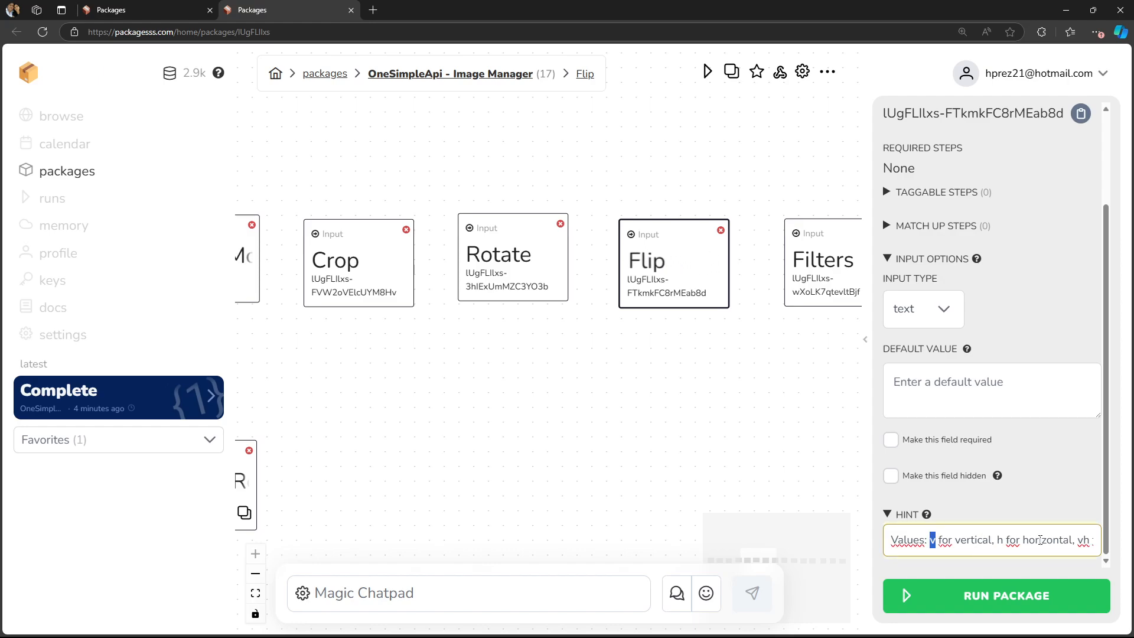
drag(1041, 540, 1072, 549)
click(973, 540)
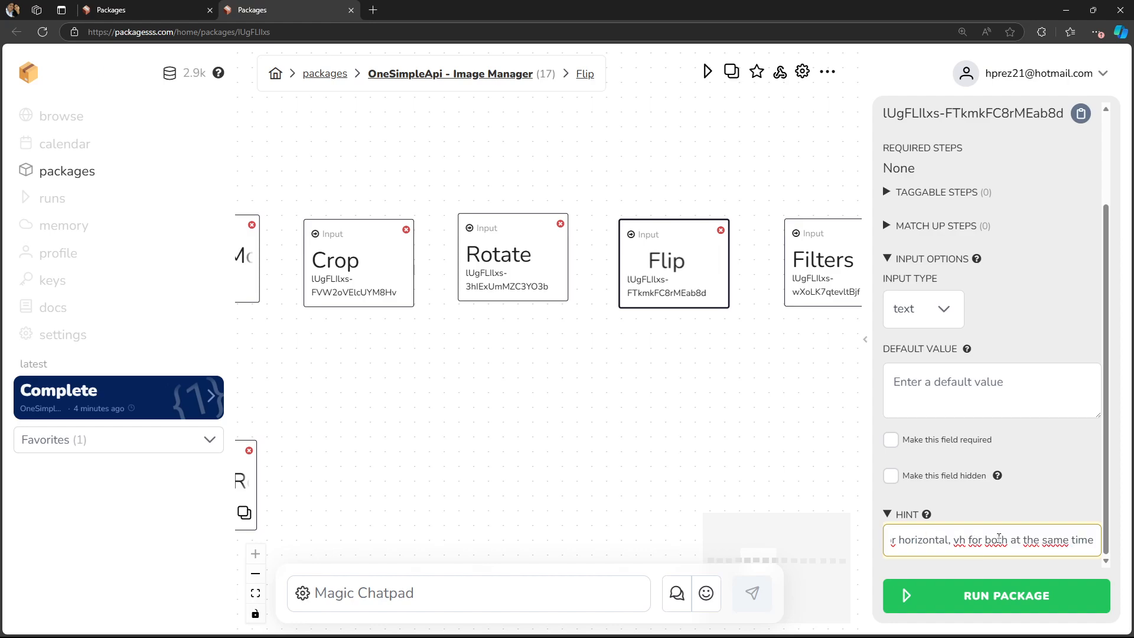
- Open the Filters node's settings and go through the filter names and example values listed in its hint
drag(679, 453, 526, 442)
click(680, 248)
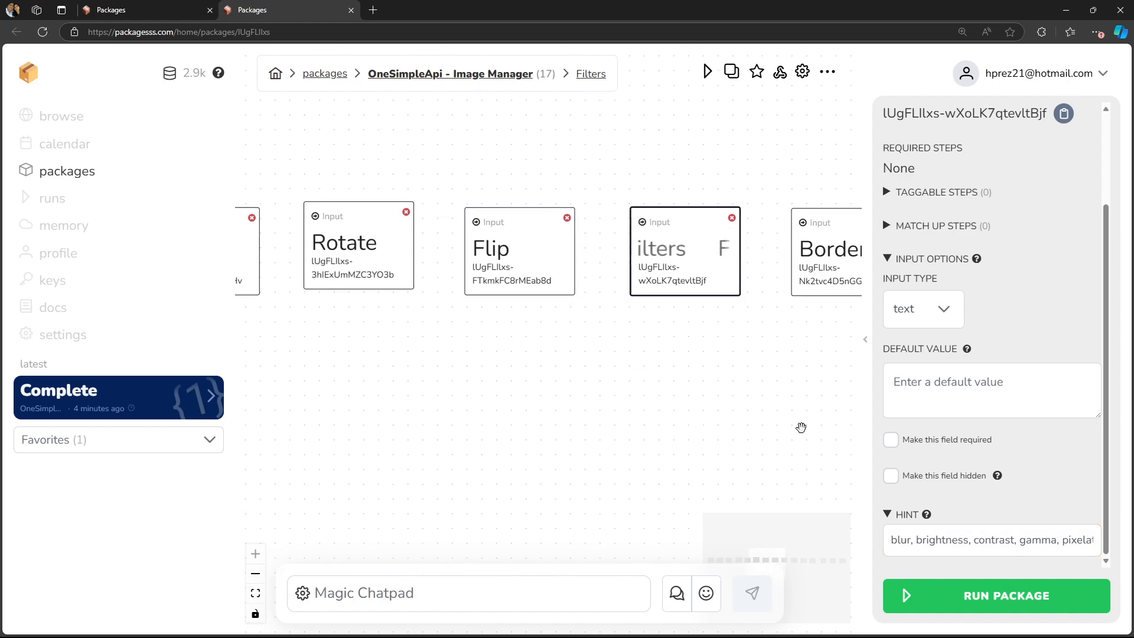
click(903, 533)
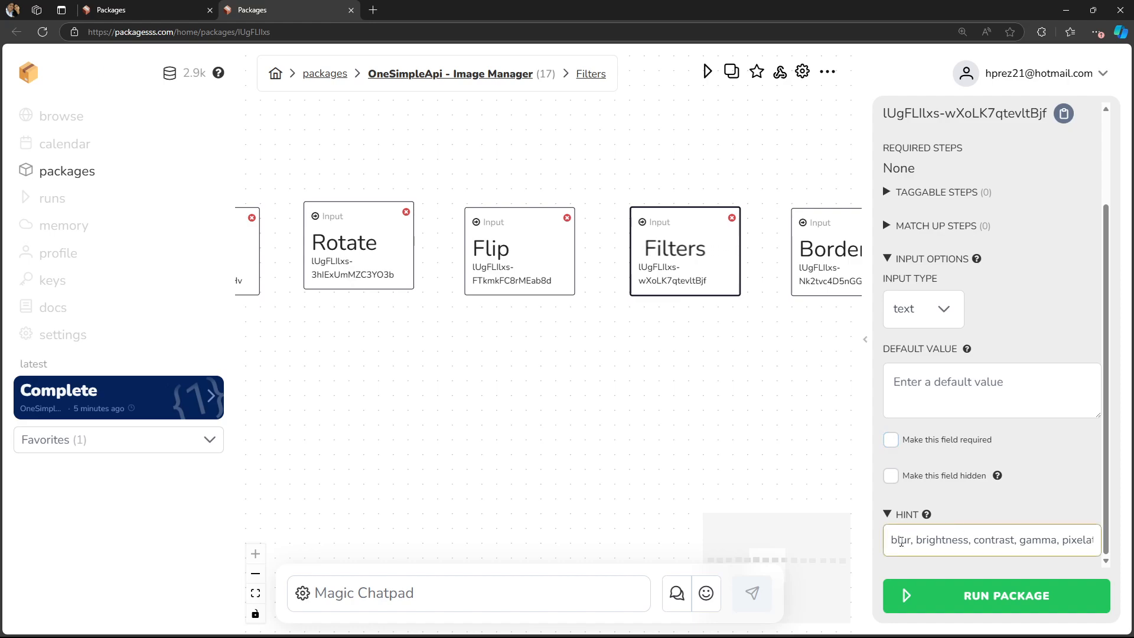
double_click(942, 539)
double_click(1003, 538)
double_click(1035, 539)
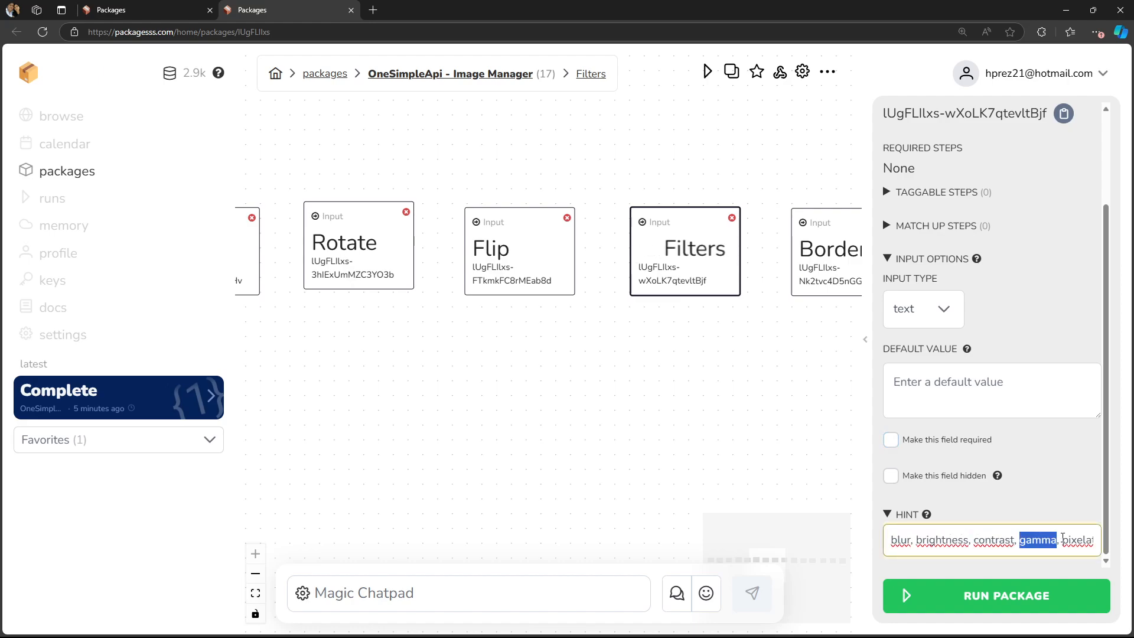
click(1077, 539)
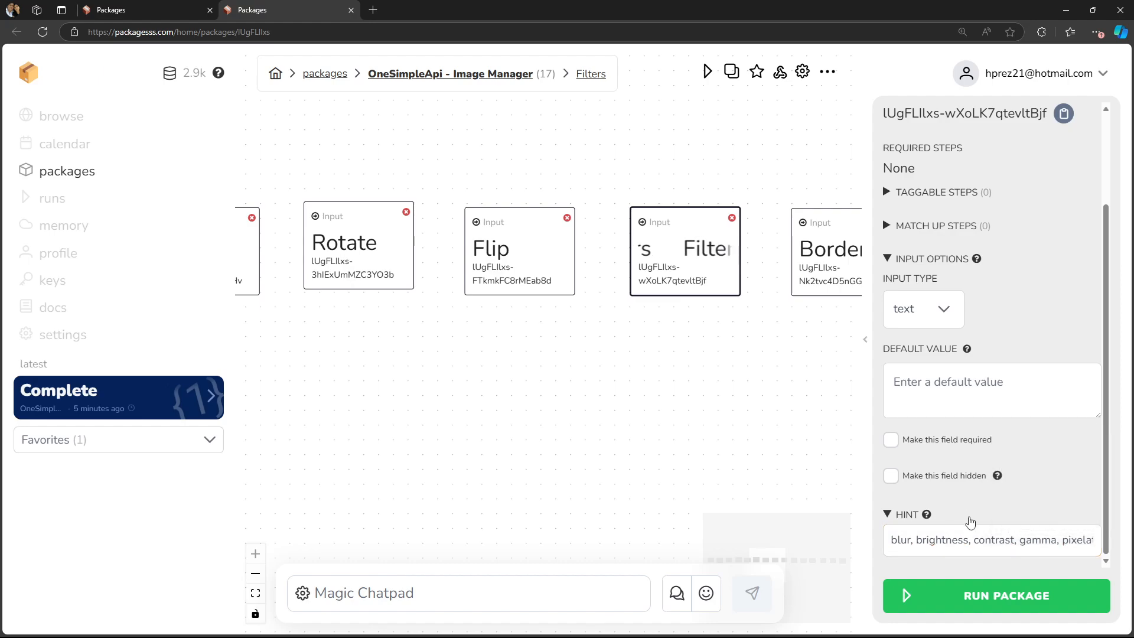
drag(985, 540, 1082, 541)
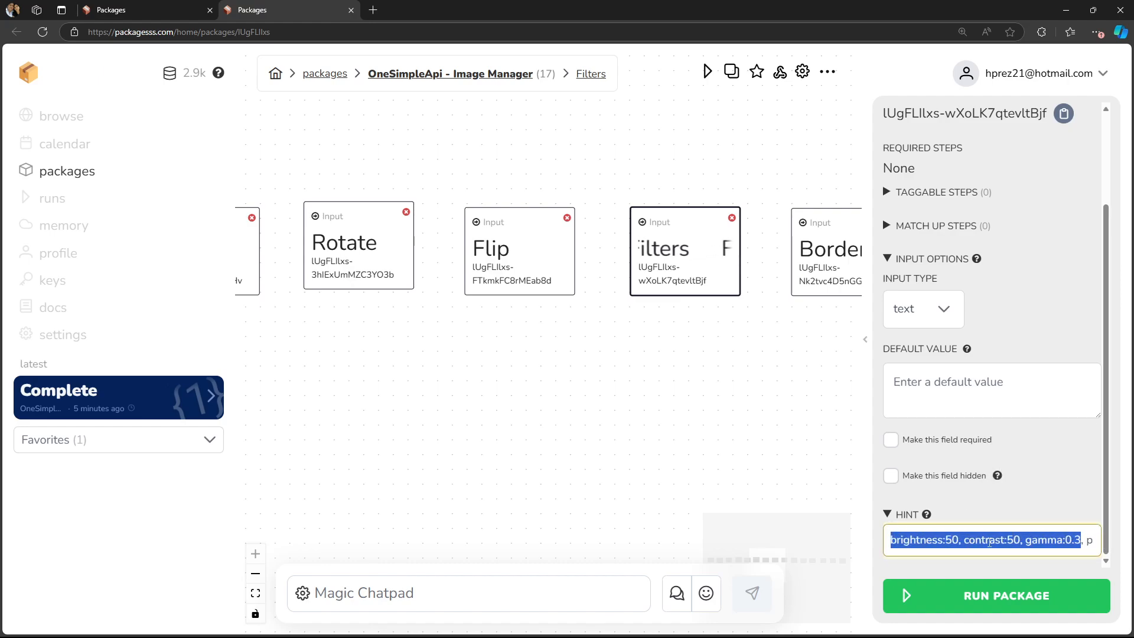
click(901, 540)
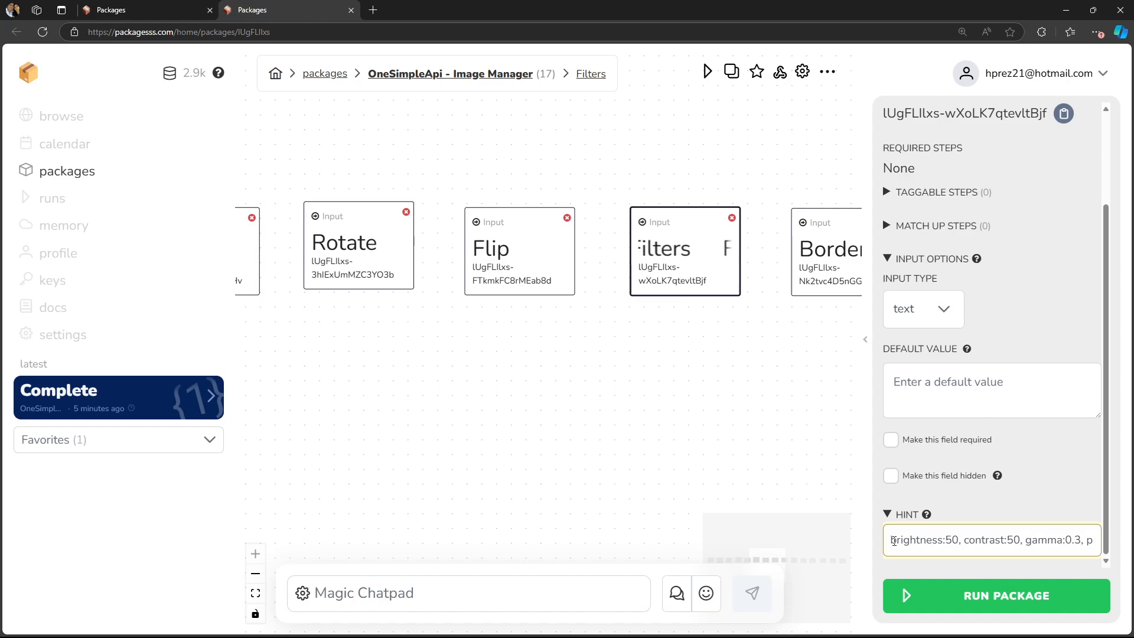
drag(894, 541, 980, 541)
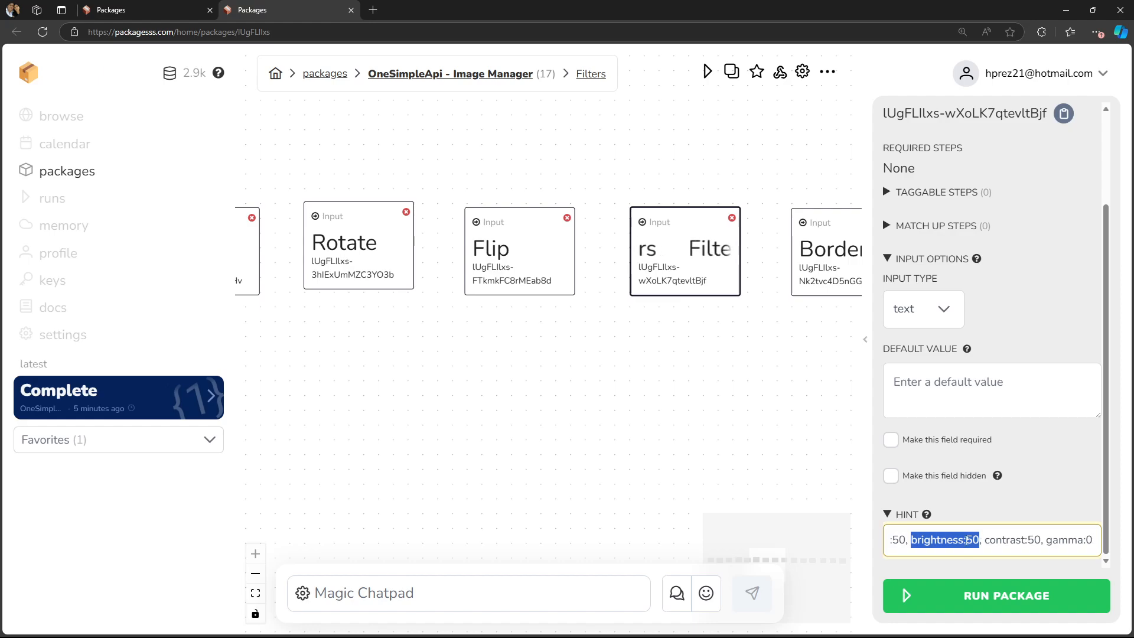
click(967, 540)
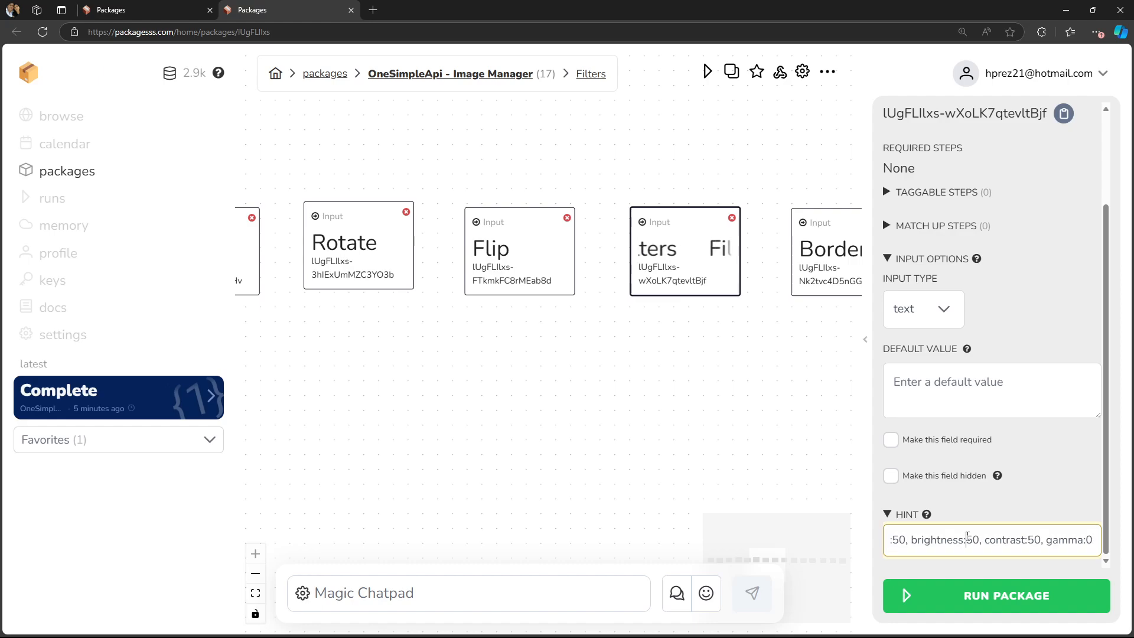
- Examine the combined-filters example at the end of the Filters node's hint
key(ctrl+a)
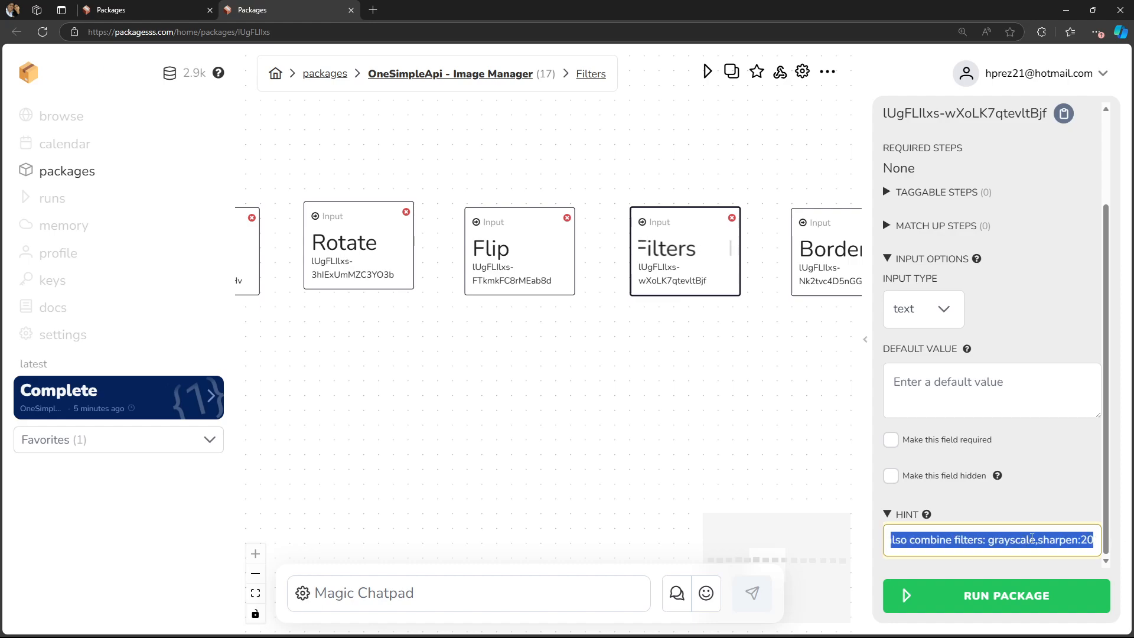
click(1058, 540)
drag(1058, 540, 1128, 543)
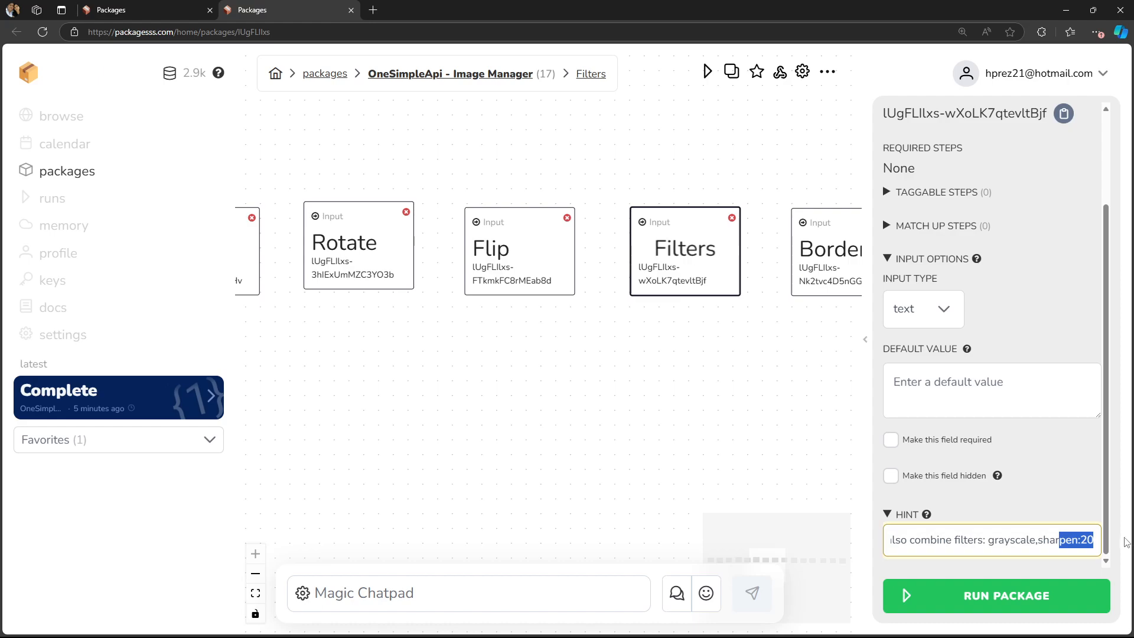
click(1060, 540)
drag(939, 540, 1041, 542)
click(983, 544)
click(1040, 542)
click(1006, 542)
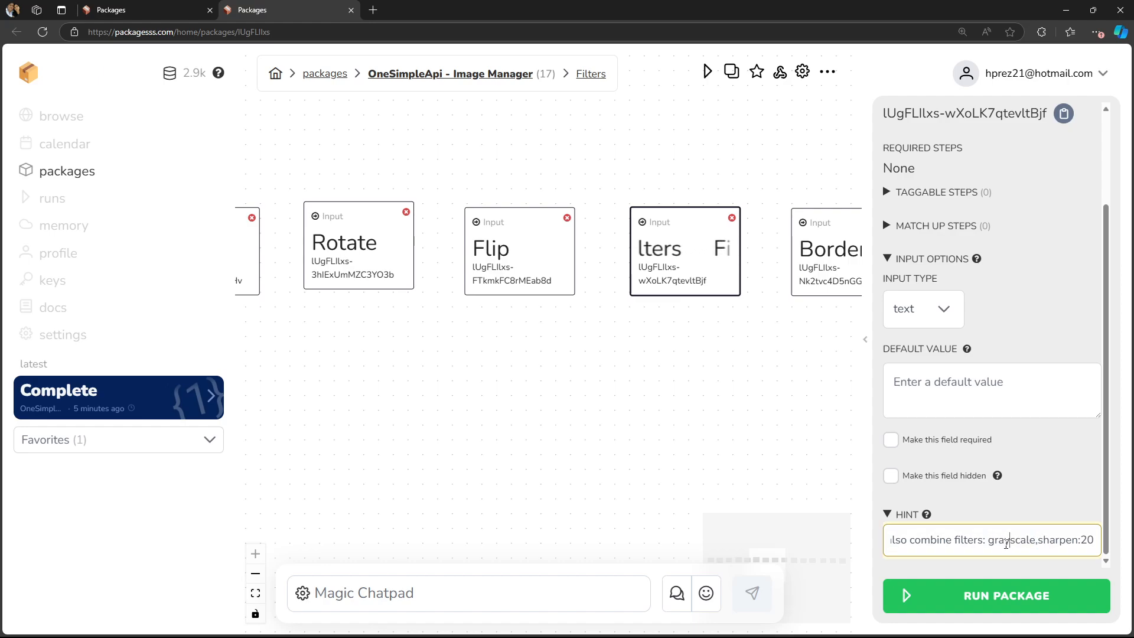
key(shift+End)
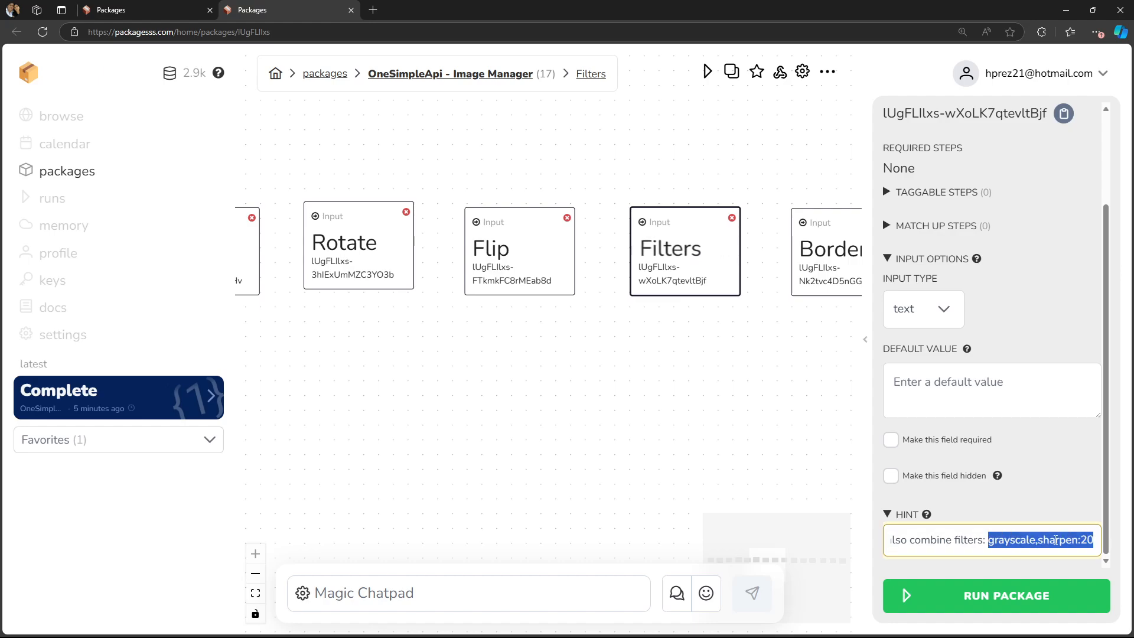
- Open the Border node's settings and read the pixel example in its hint
drag(827, 395, 562, 410)
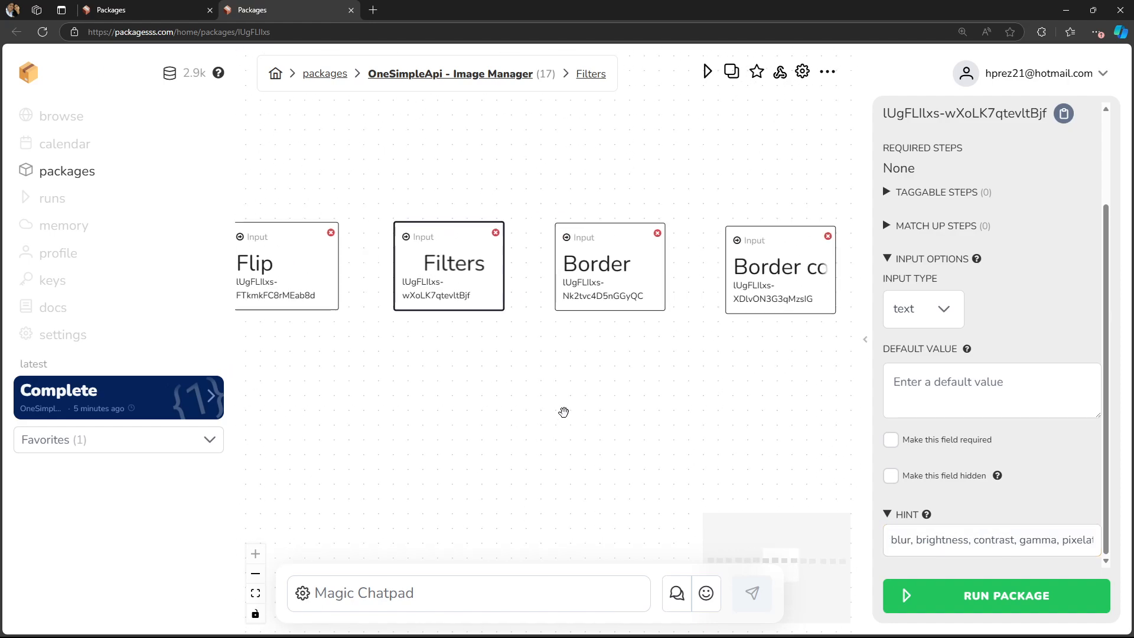
click(587, 293)
click(1010, 540)
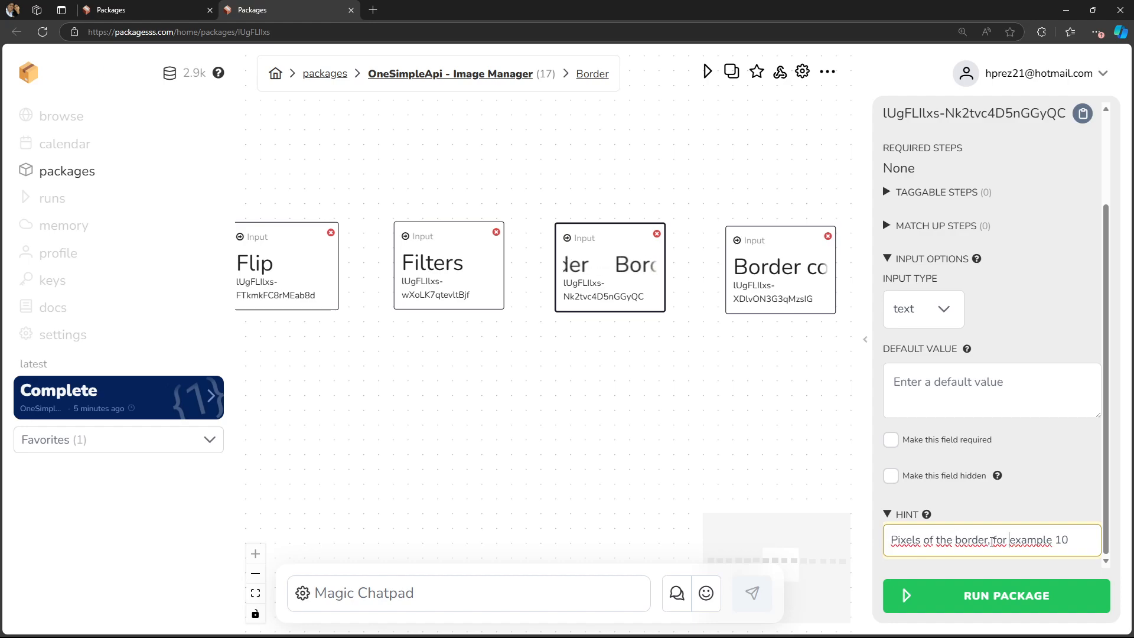
drag(1062, 538, 1071, 539)
- Open the Border color node's settings and read the color name and hex examples in its hint
drag(804, 422, 731, 415)
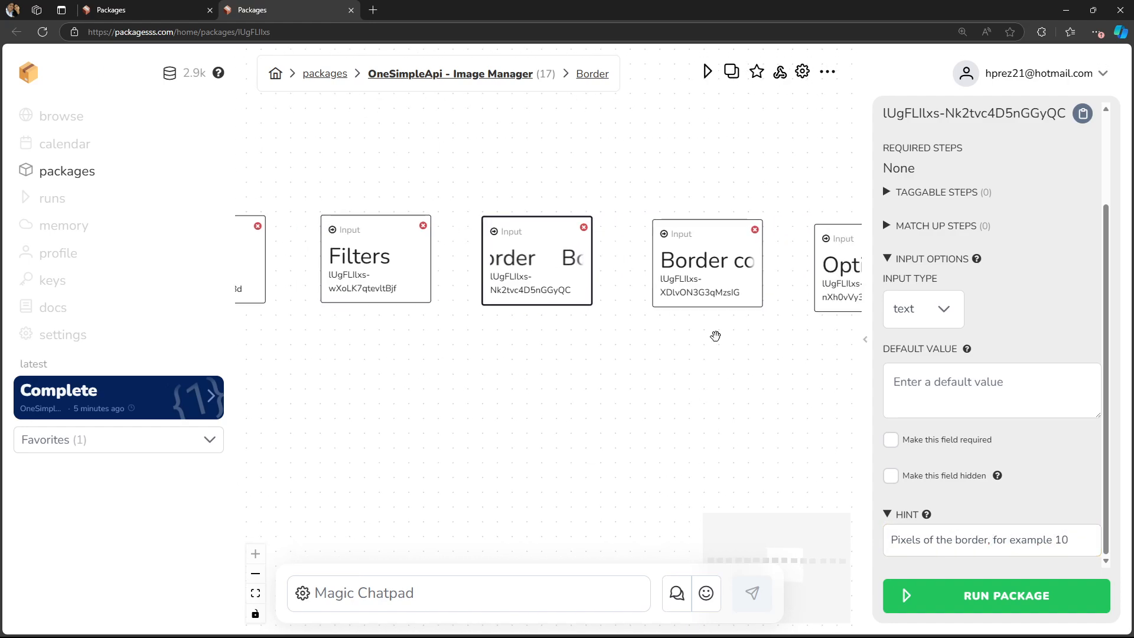
click(711, 295)
drag(1039, 540, 1119, 537)
click(1062, 538)
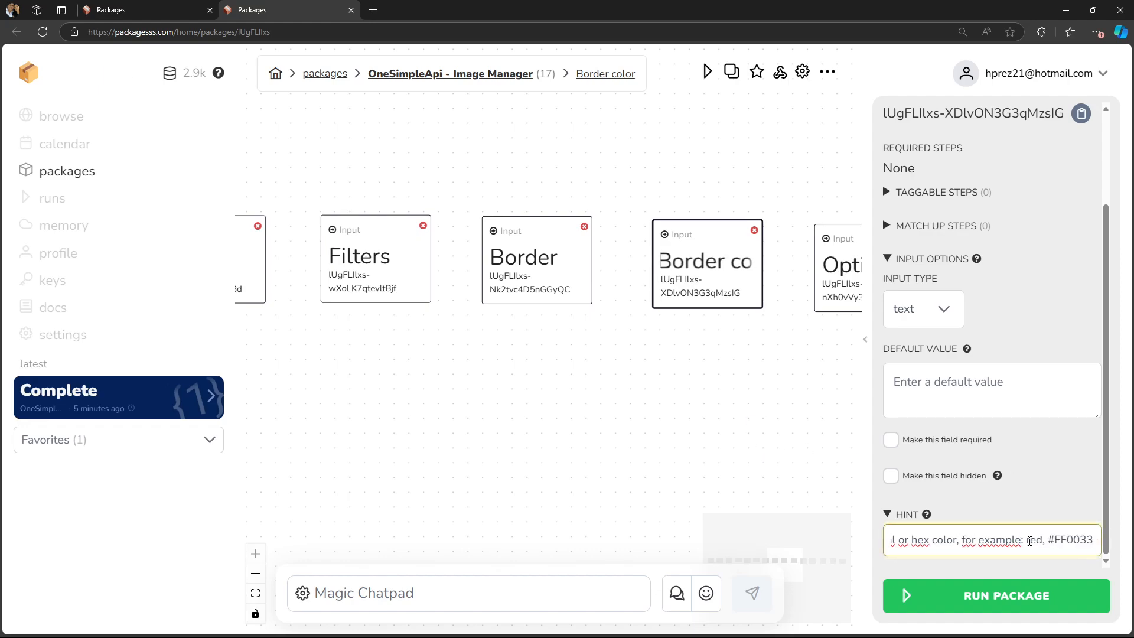
- Finish reading the Border color hint's hex example, then open the Optimize node's settings and read its hint about the "false" keyword
click(1067, 540)
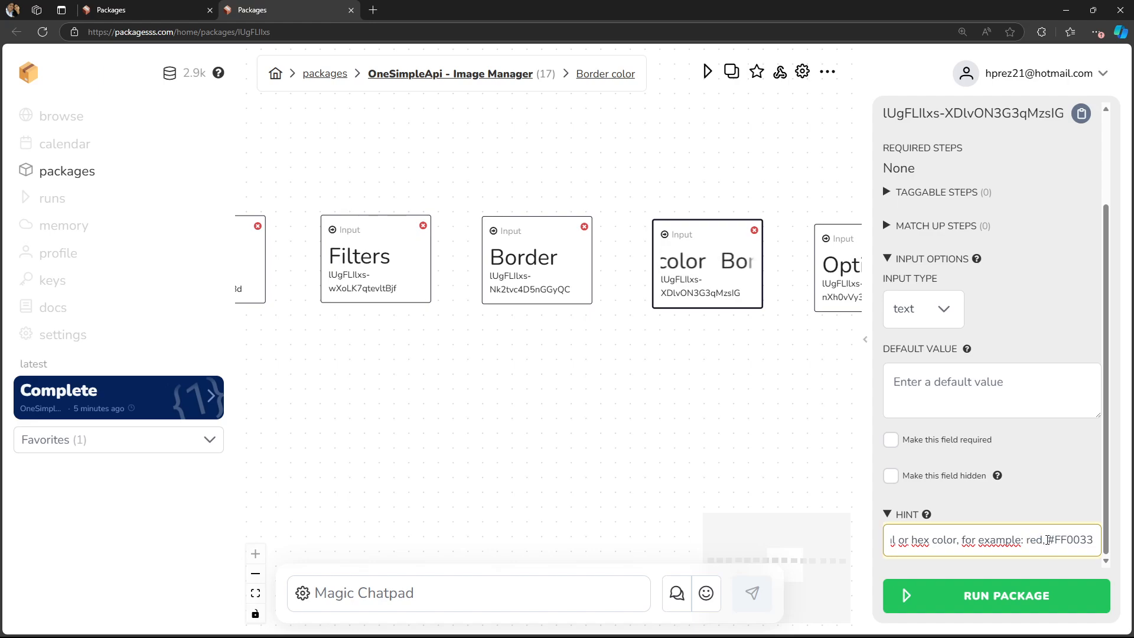
drag(1047, 540, 1095, 541)
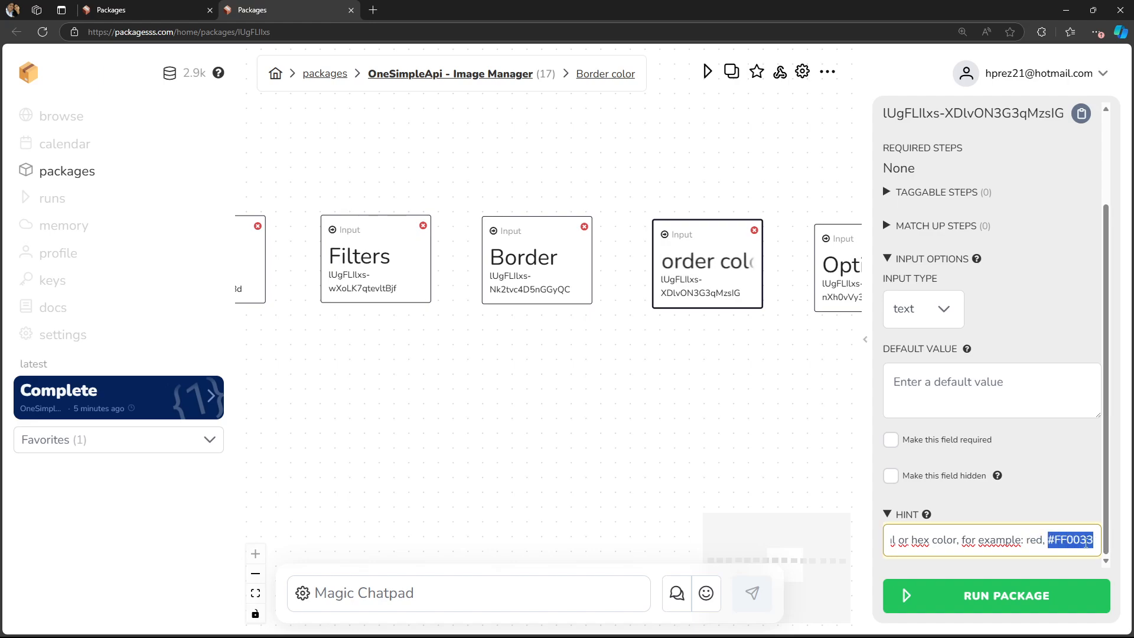
drag(714, 451, 510, 433)
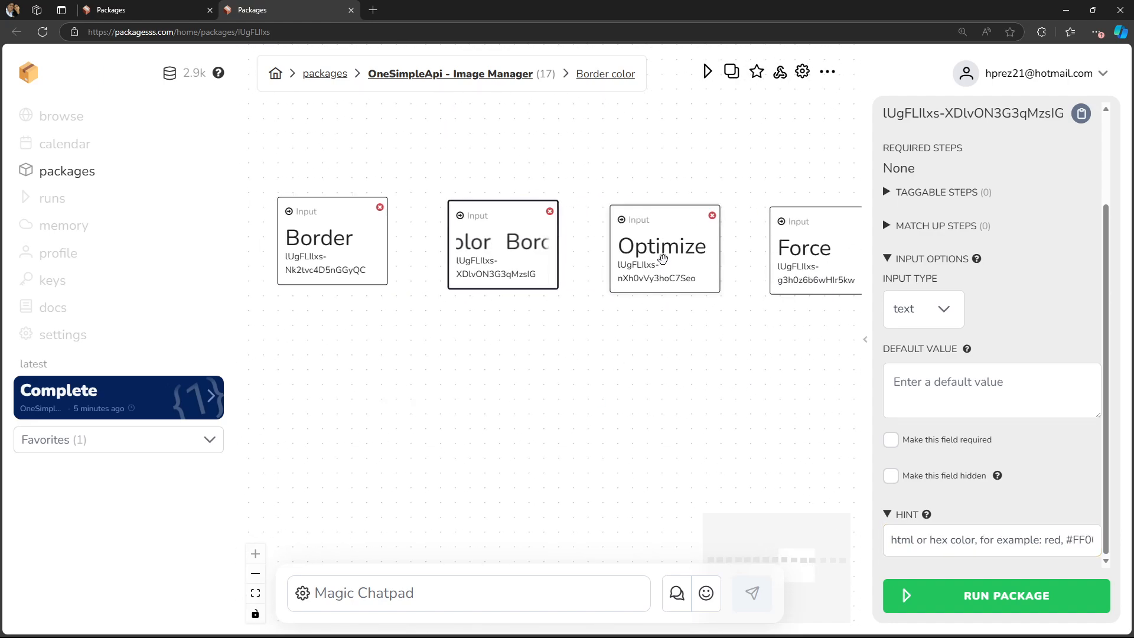
click(664, 256)
click(1047, 542)
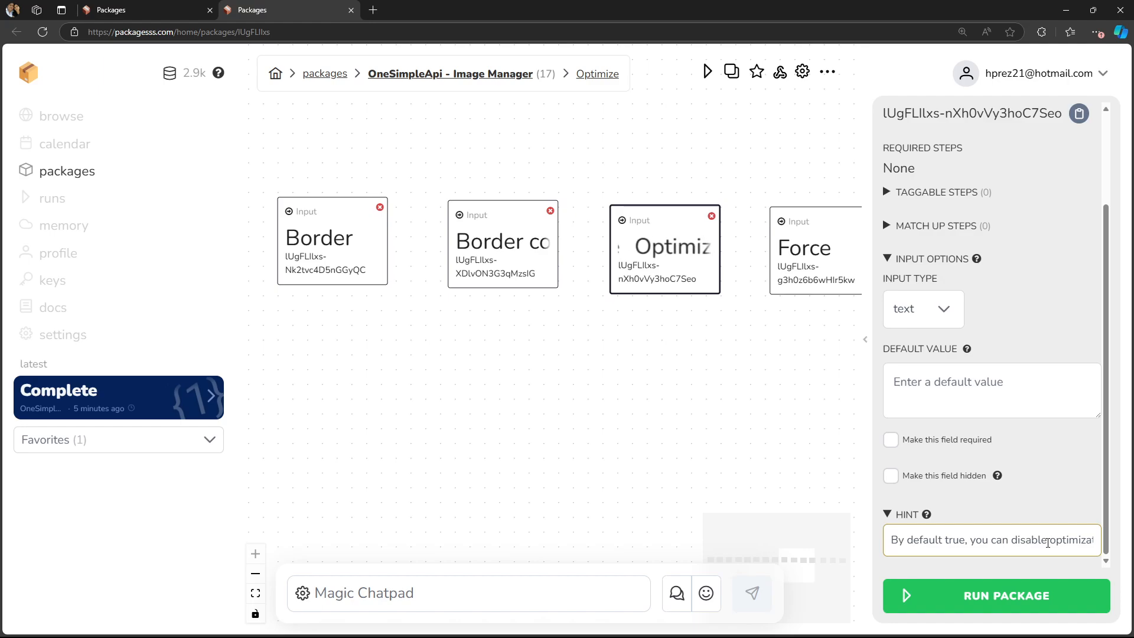
drag(1057, 543, 1098, 541)
click(1032, 539)
double_click(1033, 539)
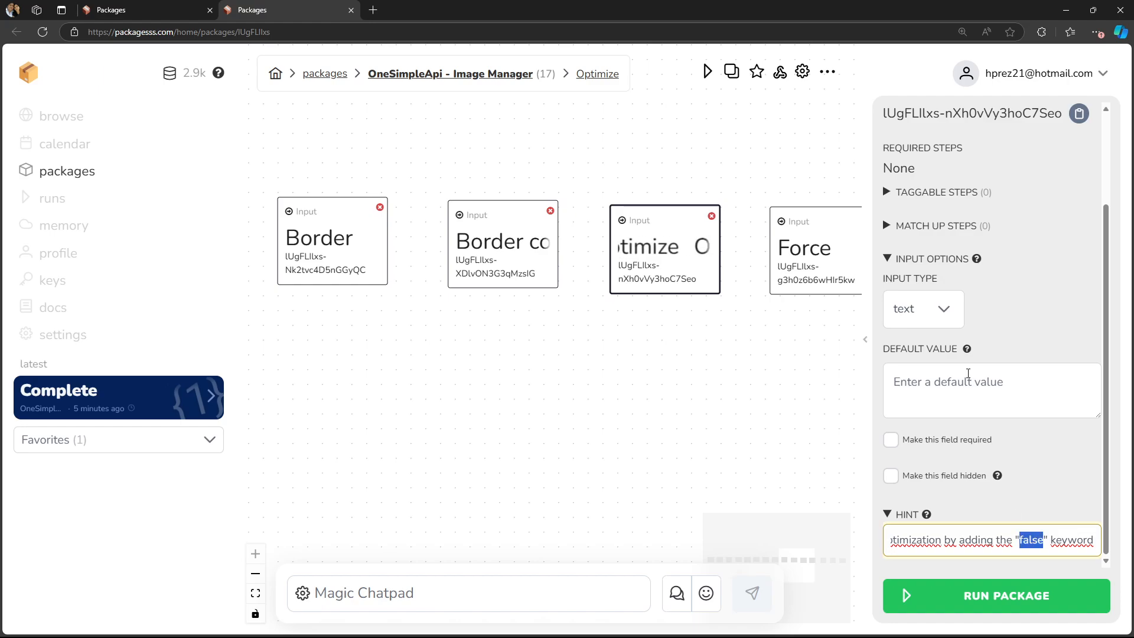
click(972, 382)
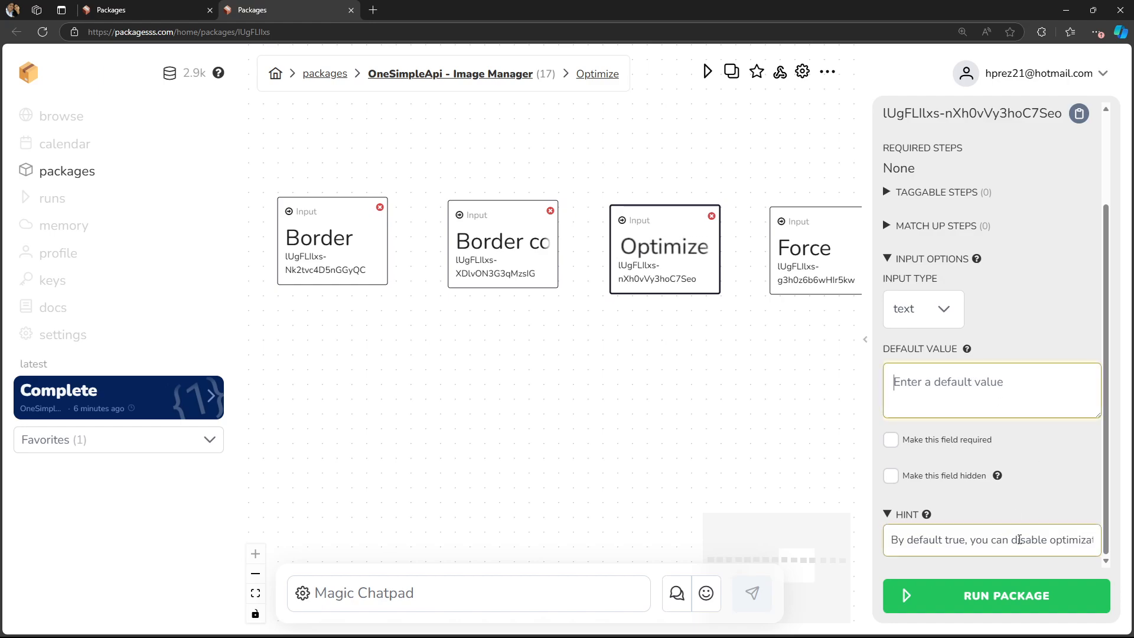
- Open the Force node's settings and read its hint about adding "true" to regenerate the image
drag(800, 414, 672, 406)
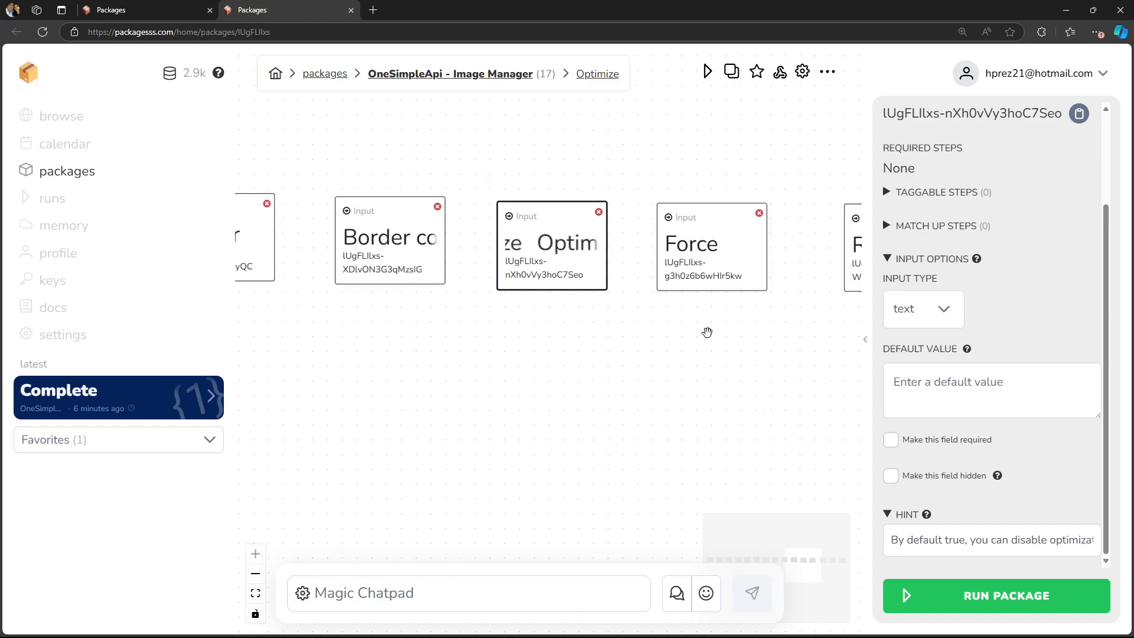
click(720, 263)
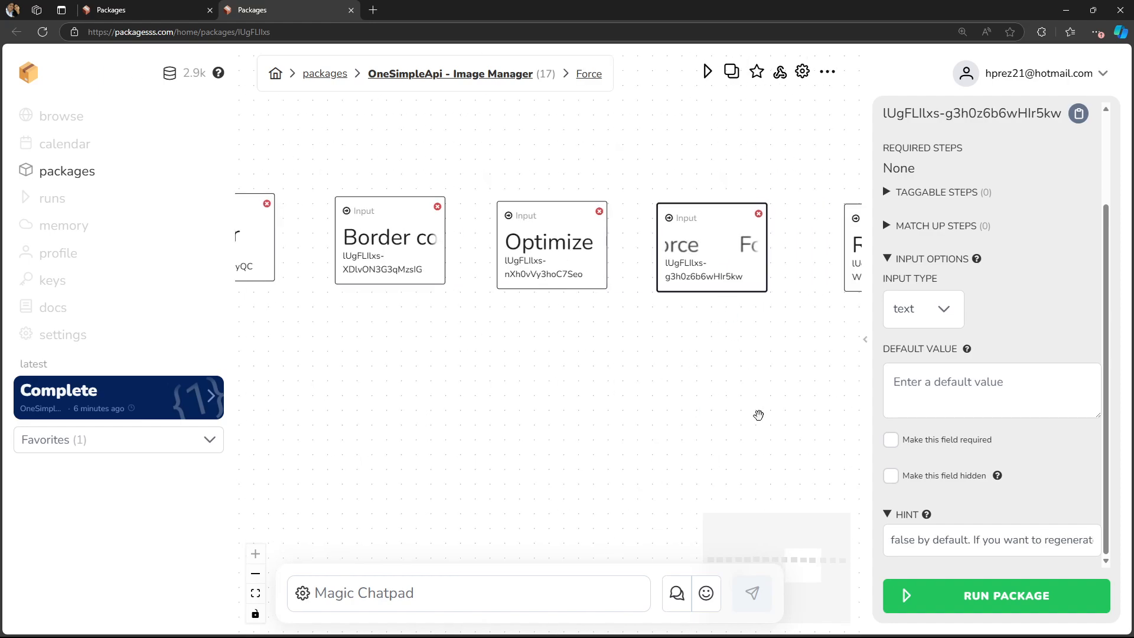
click(957, 542)
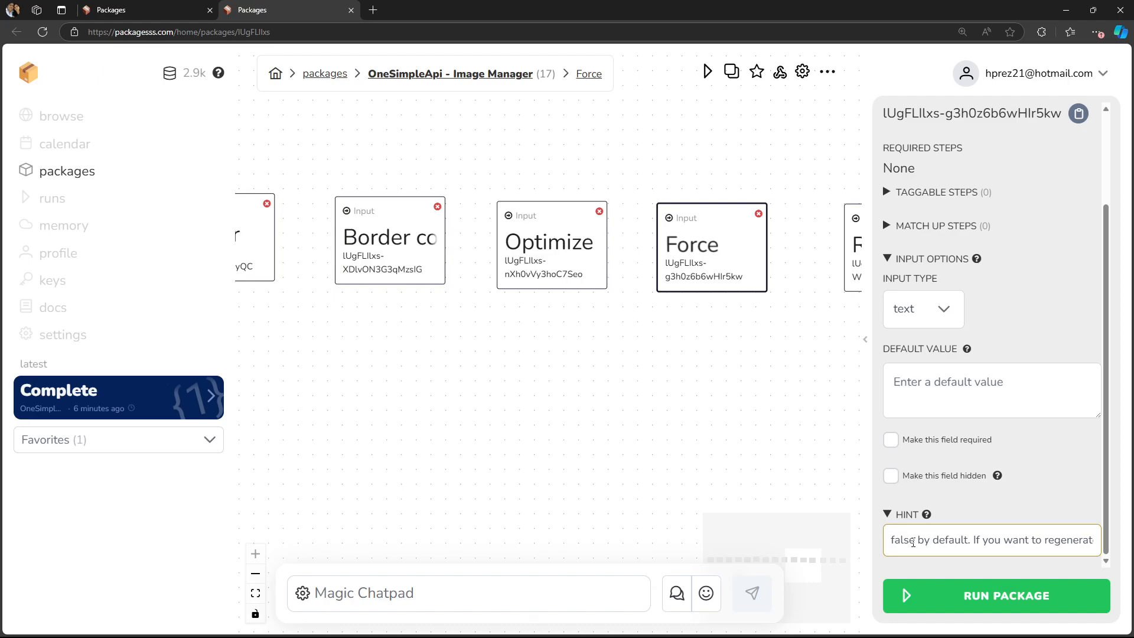
drag(1005, 541, 1099, 542)
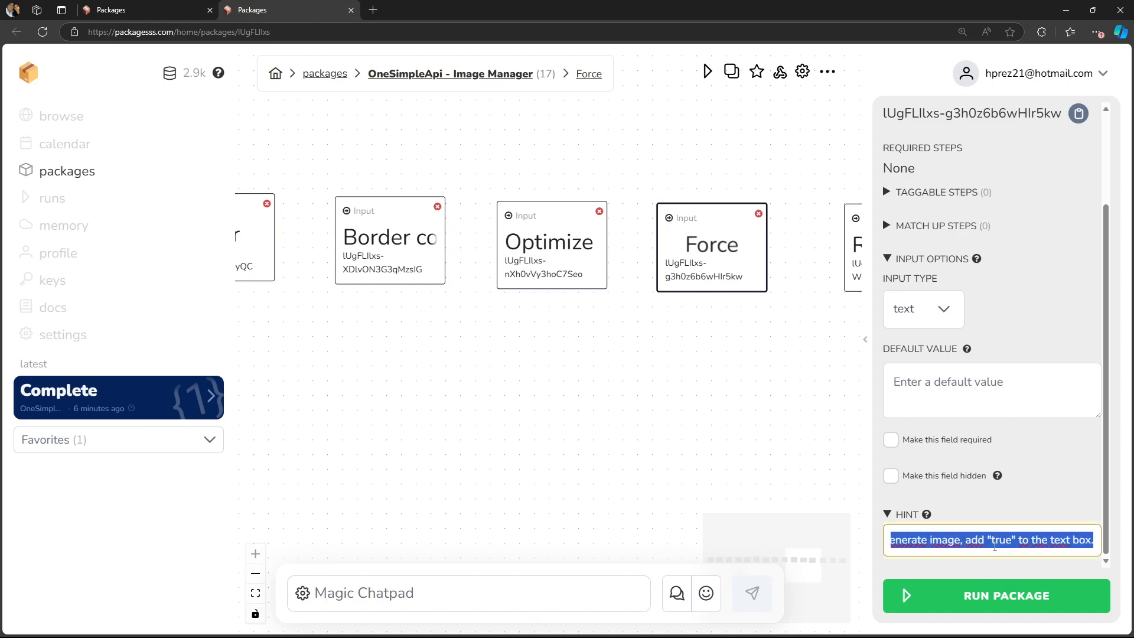
click(926, 539)
drag(993, 540, 1012, 540)
click(1037, 394)
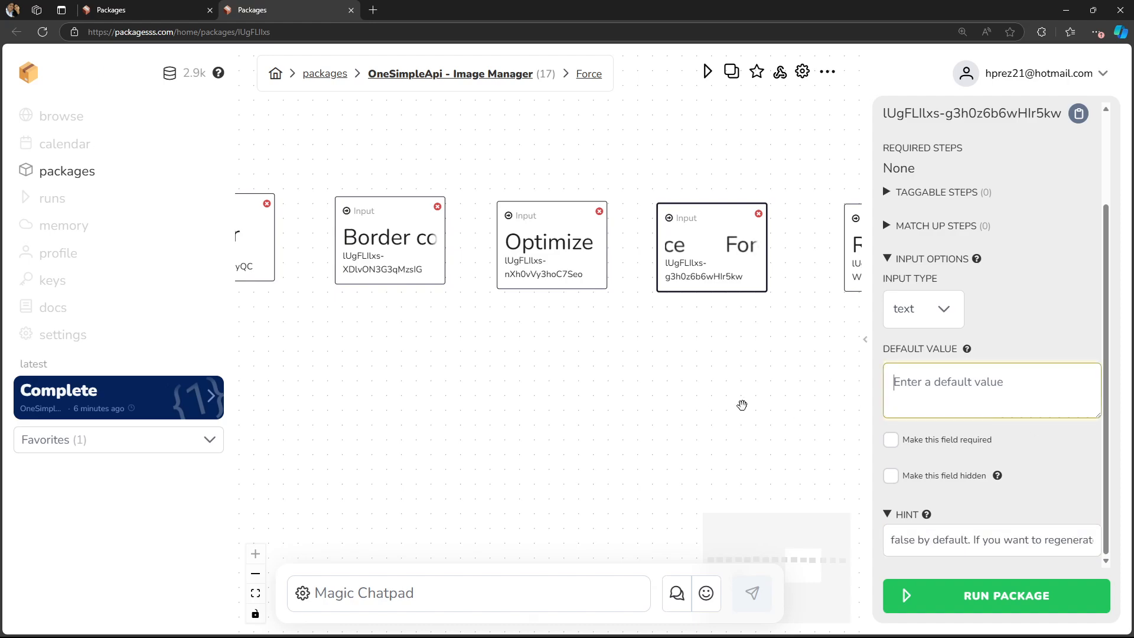
- Open the Remove Background node's settings and read its hint about the extra request it consumes
drag(780, 423, 593, 423)
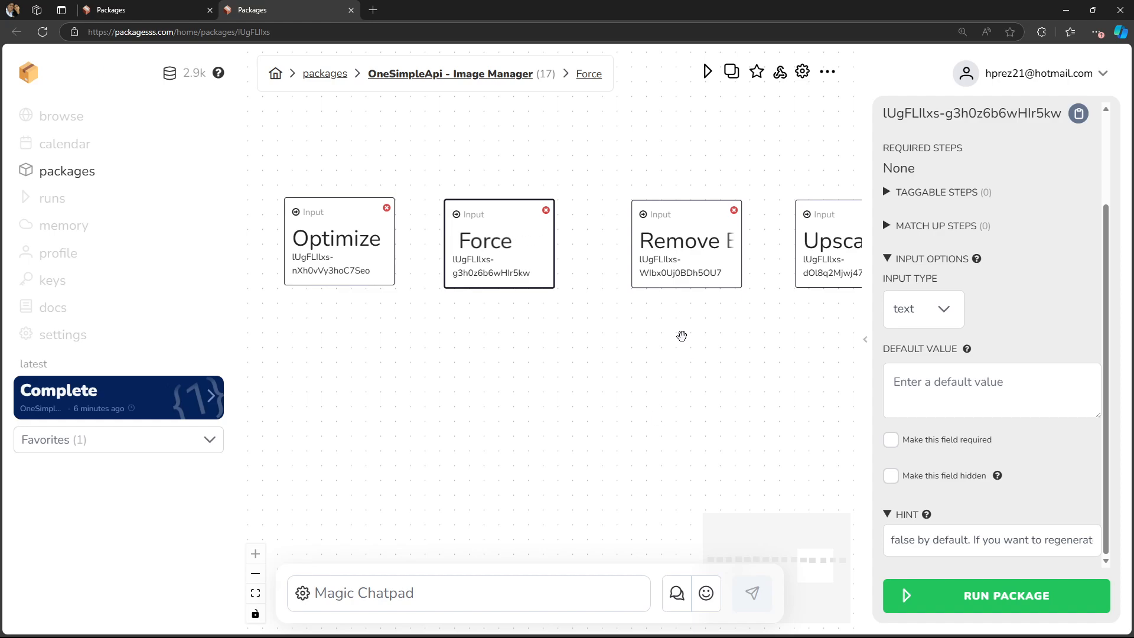
click(679, 254)
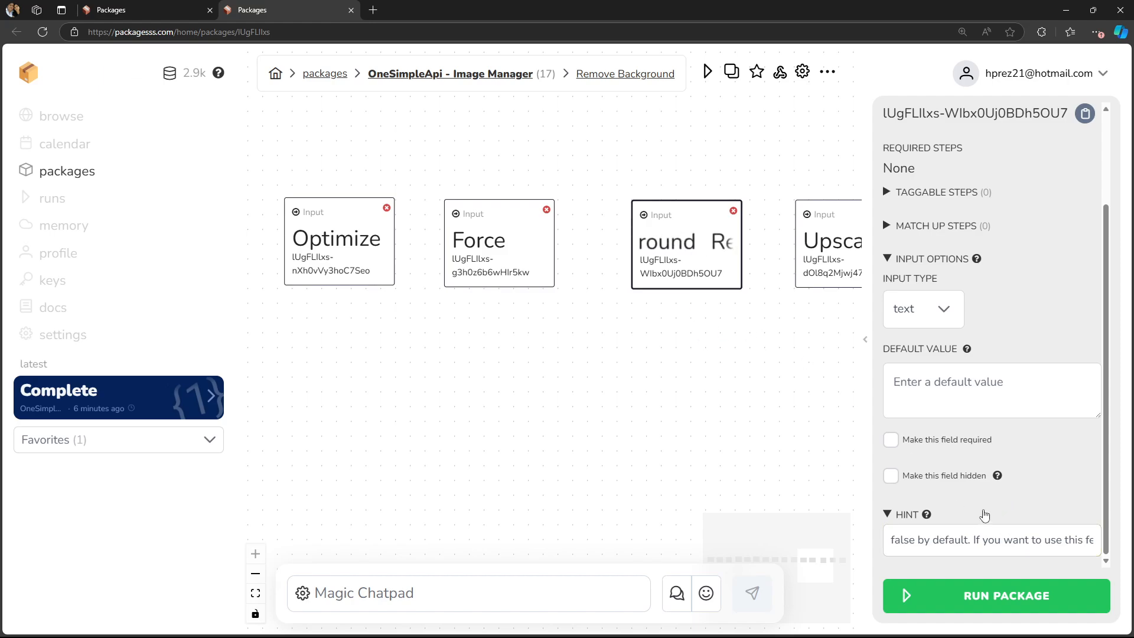
click(972, 534)
mouse_move(1052, 539)
mouse_down()
mouse_move(1090, 538)
mouse_move(1049, 535)
mouse_up()
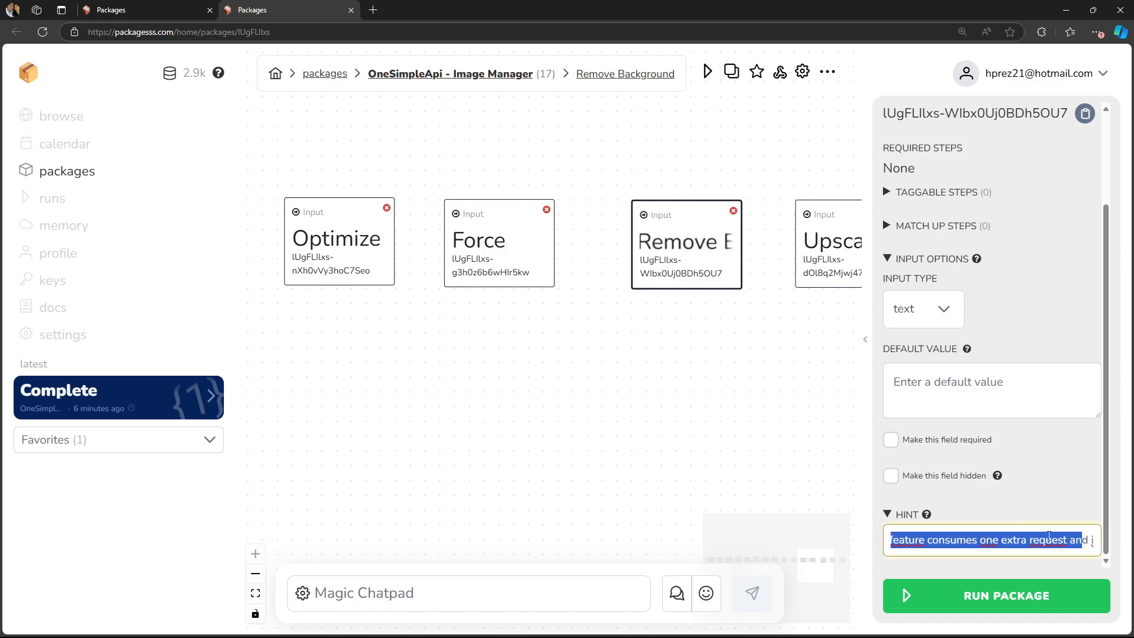
click(980, 539)
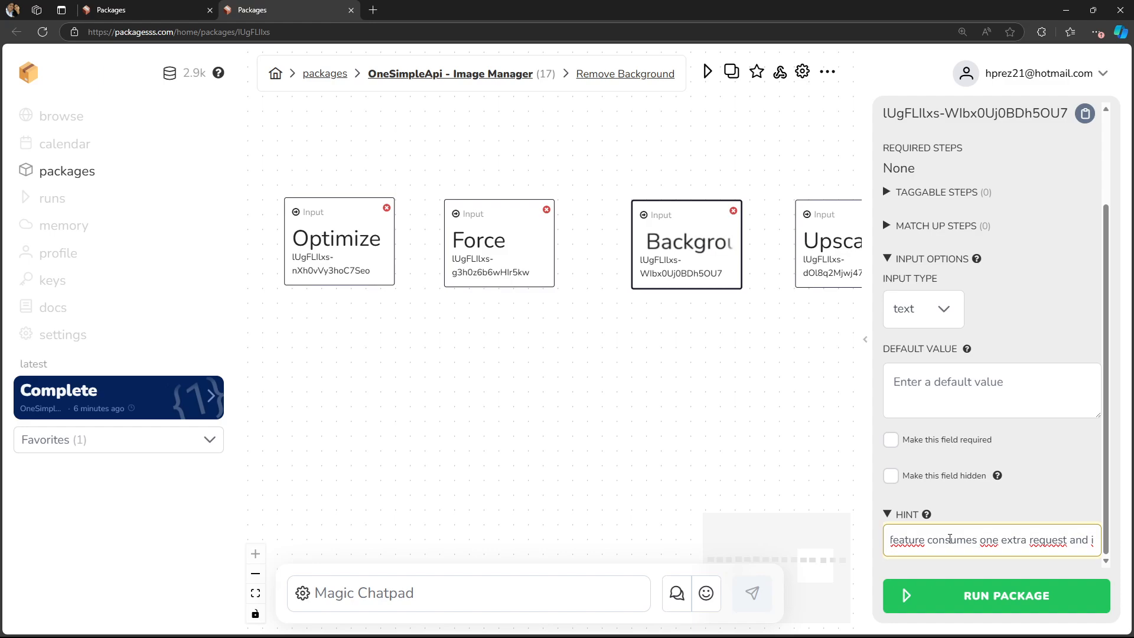
- Open the Upscale node's settings and read its hint
drag(790, 366, 614, 354)
click(684, 253)
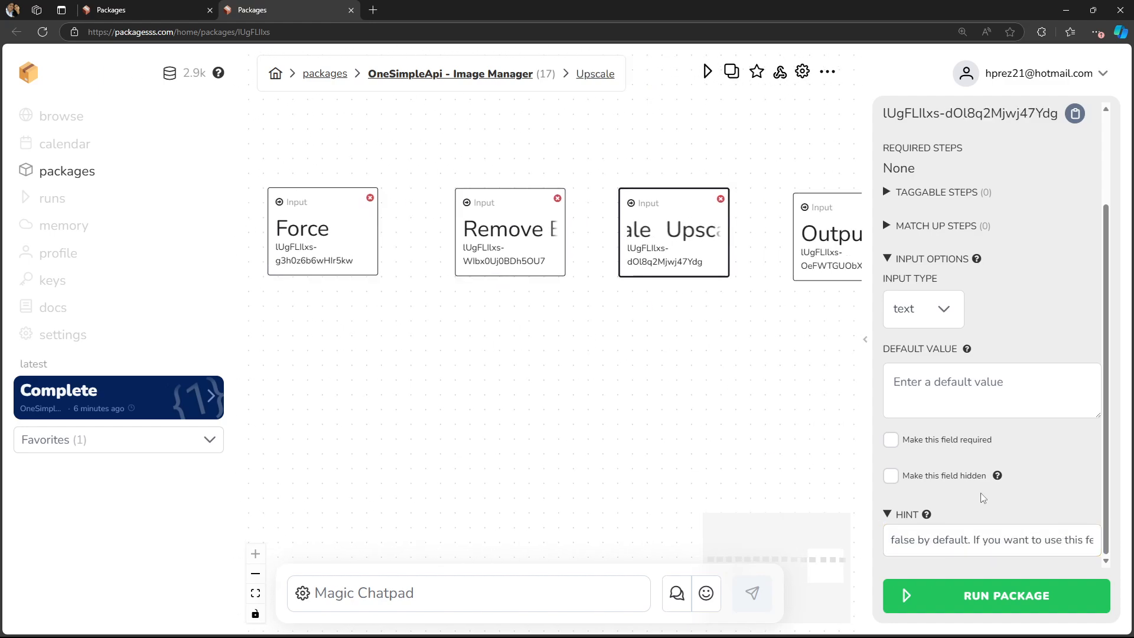
click(967, 539)
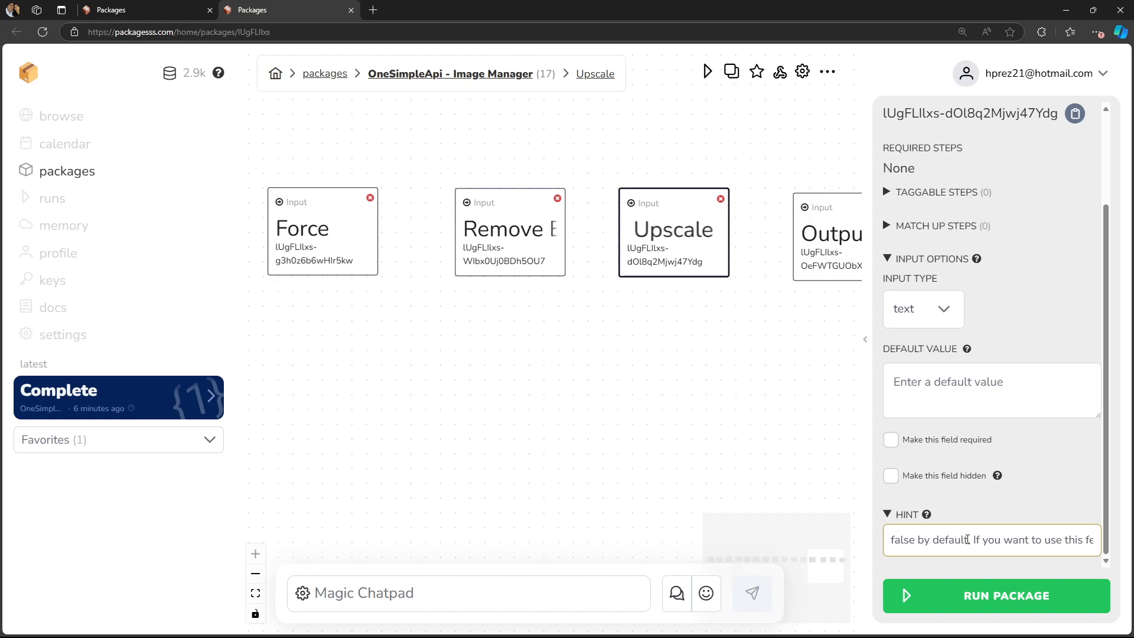
click(794, 352)
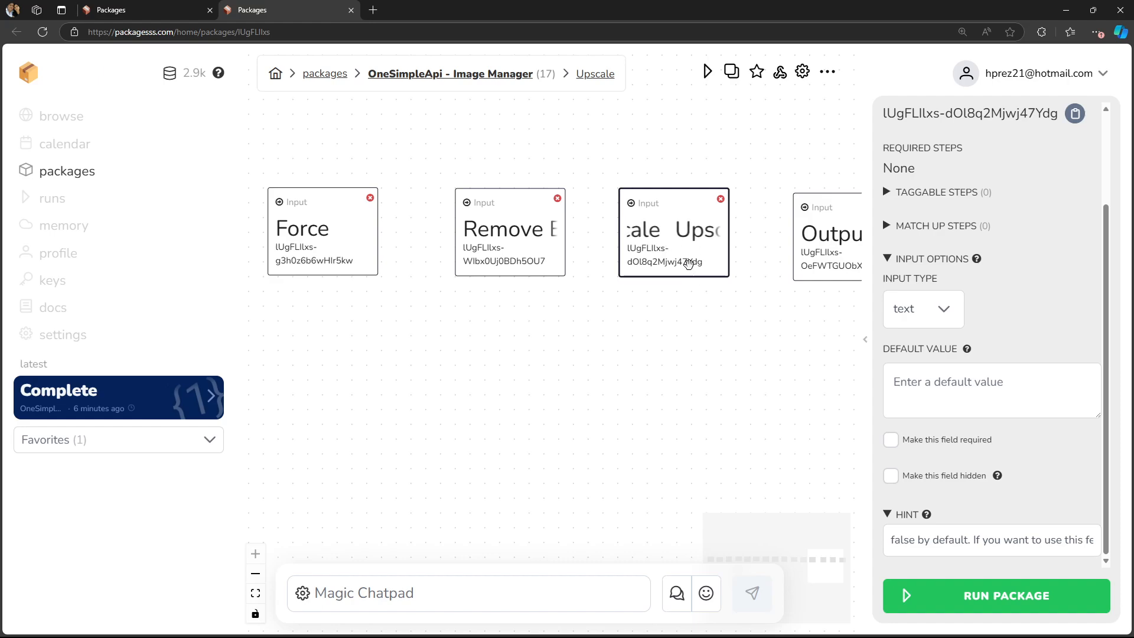
click(956, 382)
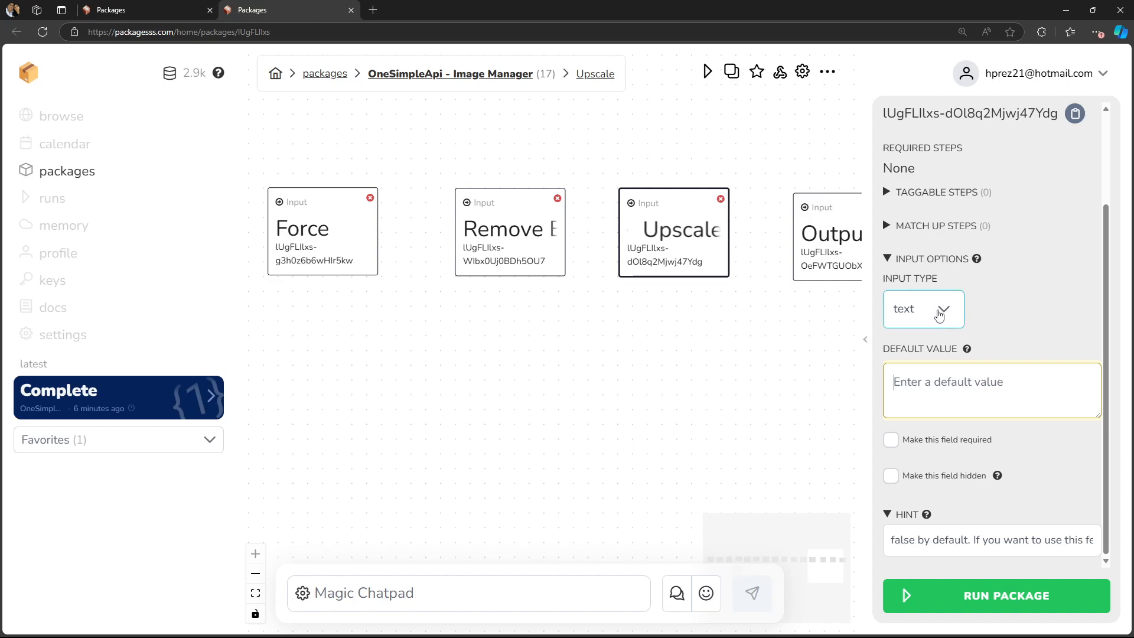
- Open the Output node's settings and review its dropdown items and default value
drag(836, 383, 641, 386)
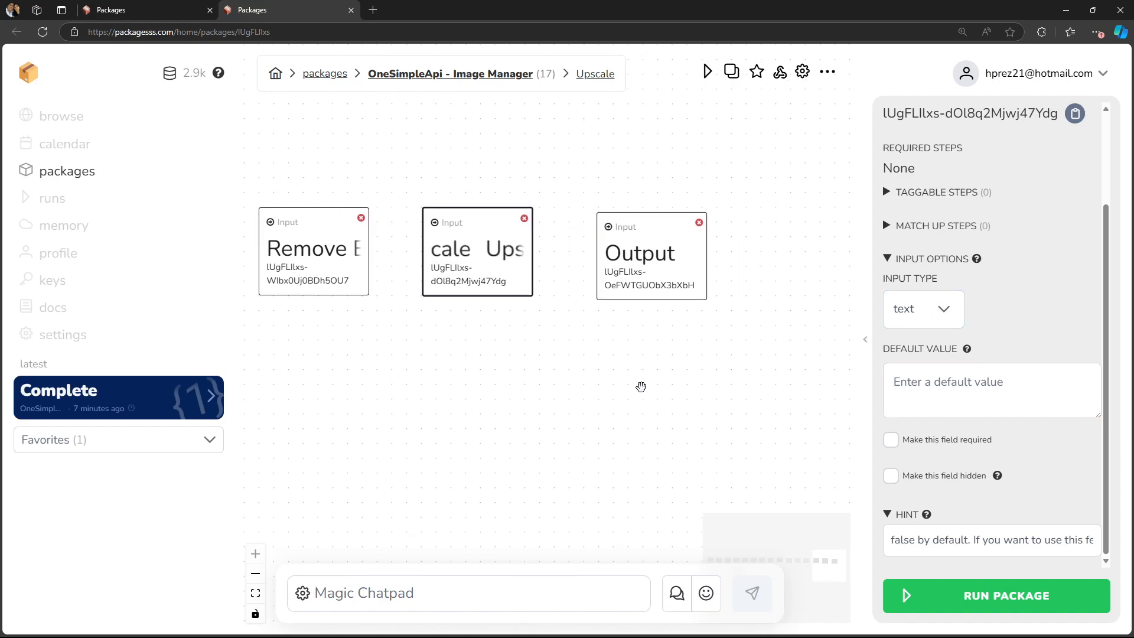
click(658, 284)
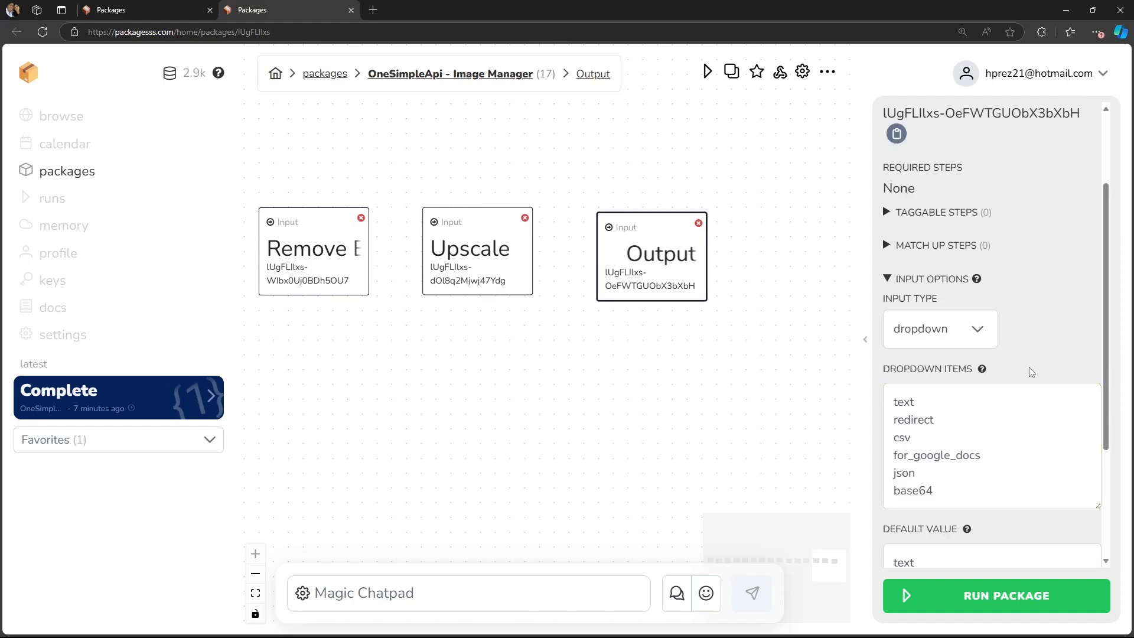
click(969, 394)
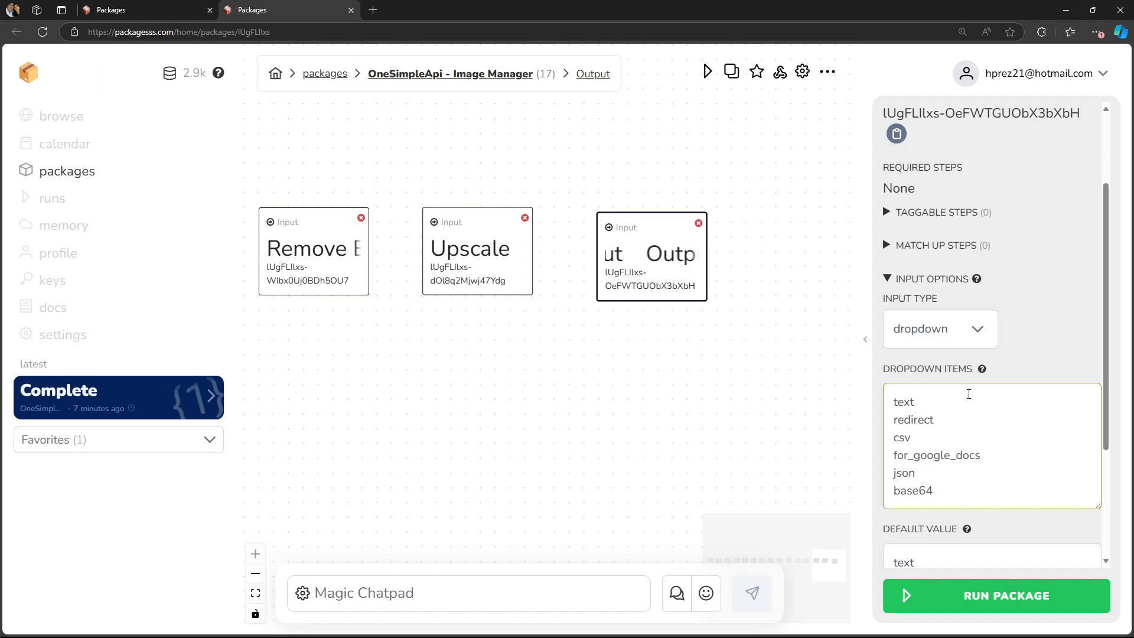
drag(918, 402, 847, 421)
click(925, 403)
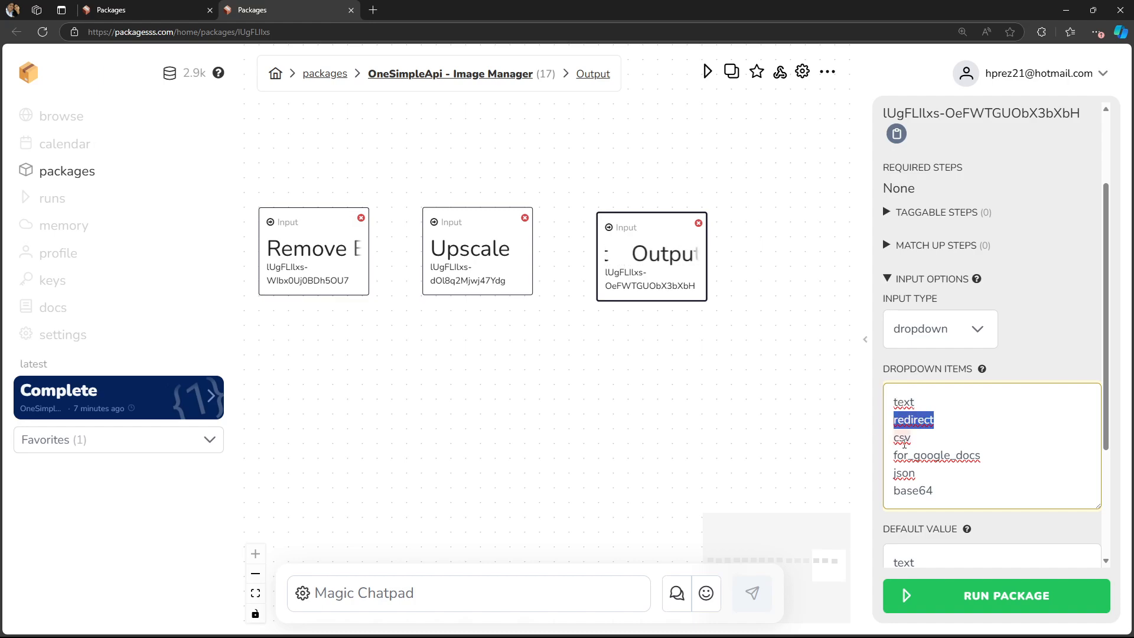
drag(919, 440, 805, 446)
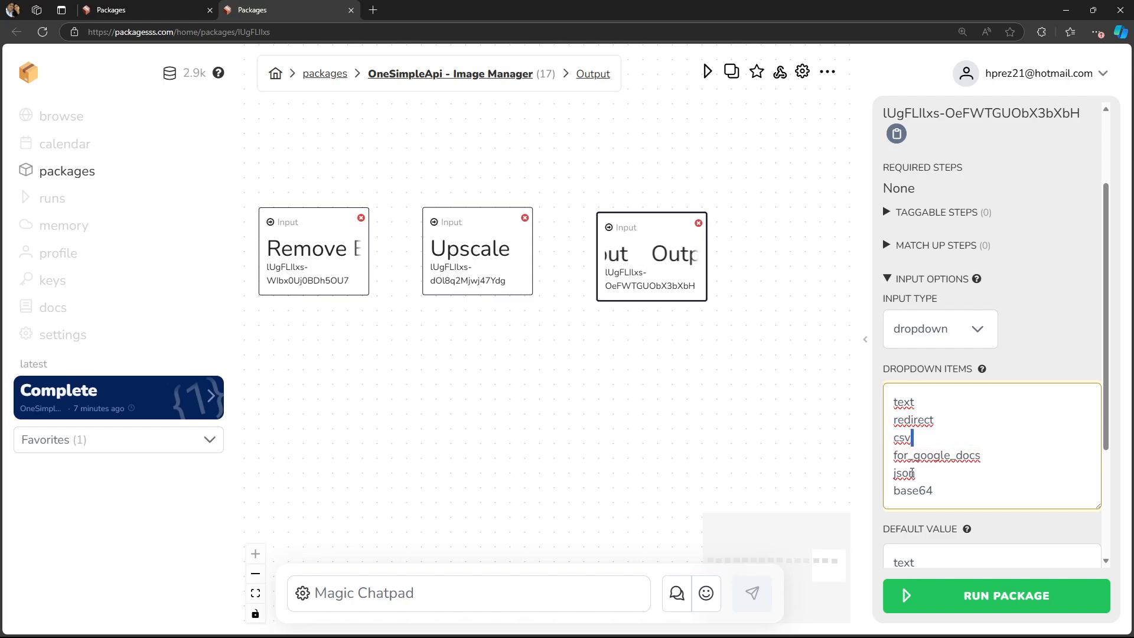
click(953, 492)
scroll(990, 485, down, 3)
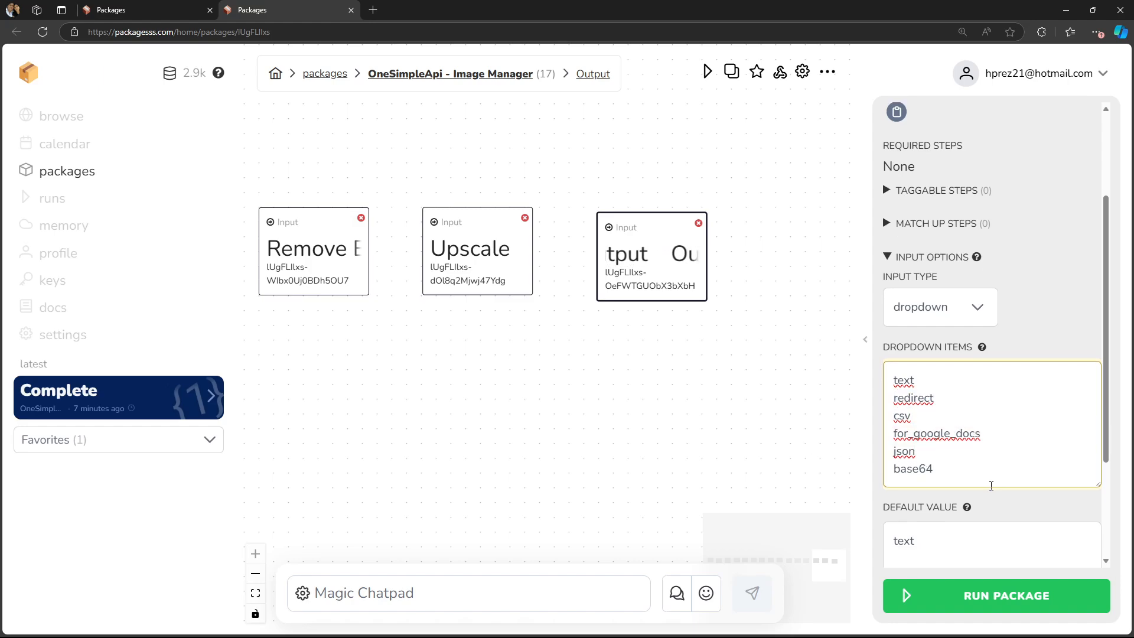
scroll(997, 428, up, 2)
scroll(998, 433, down, 1)
click(1001, 436)
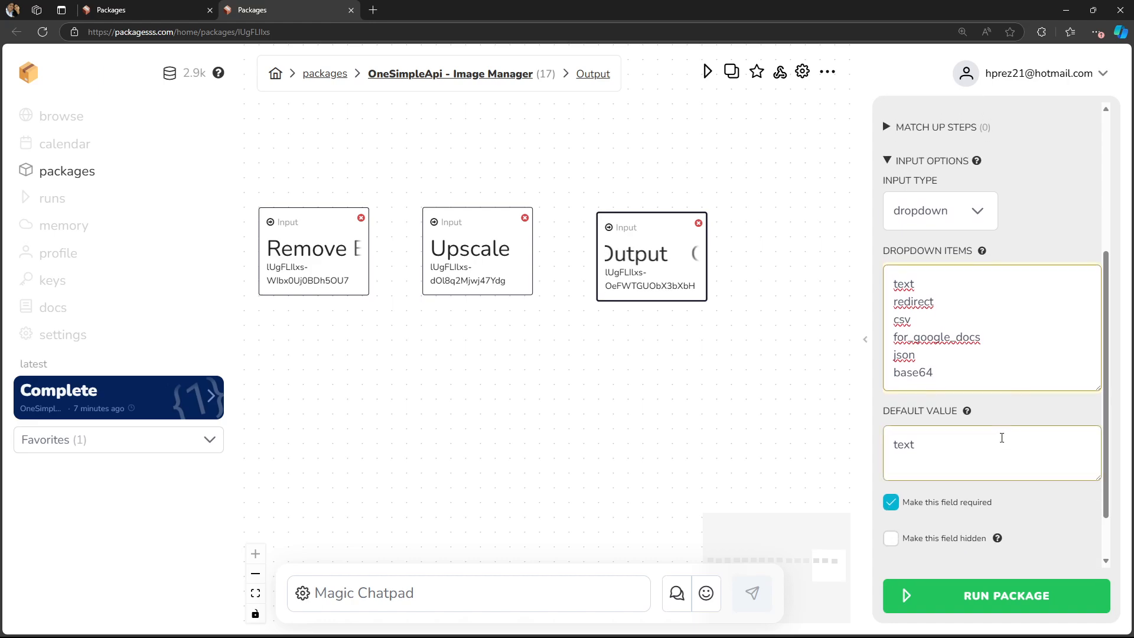
double_click(969, 443)
click(970, 443)
- Open the Images Request HTTP node's settings and examine its URL and request method
drag(566, 432, 875, 389)
drag(426, 449, 753, 390)
mouse_move(268, 389)
mouse_down()
mouse_move(486, 428)
mouse_move(764, 425)
mouse_up()
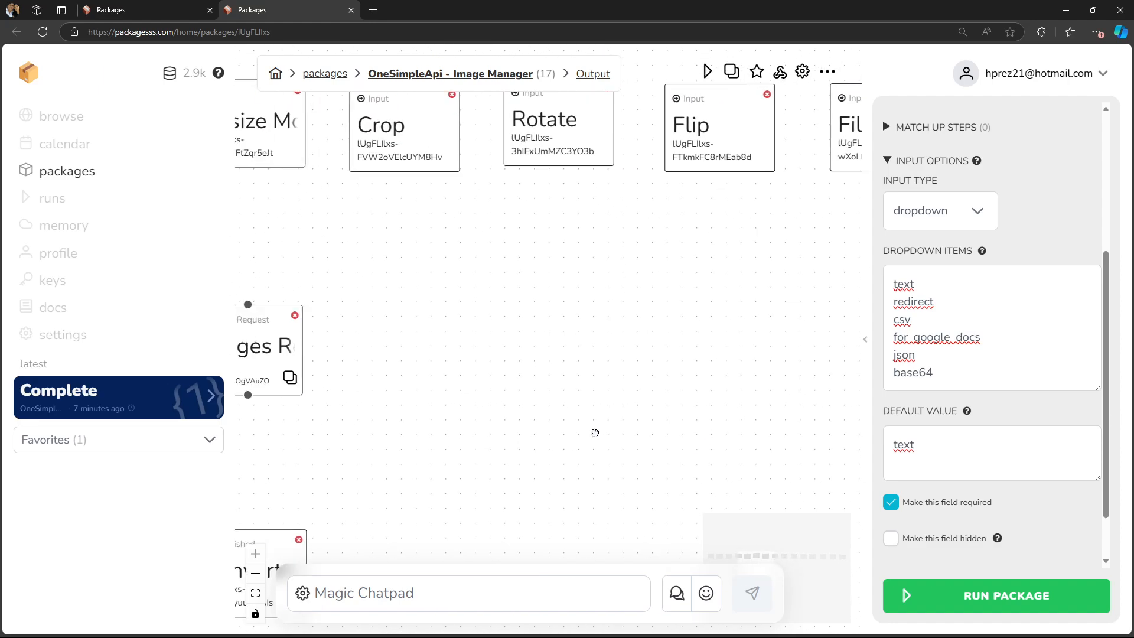
drag(404, 439, 599, 431)
drag(447, 461, 521, 467)
click(472, 377)
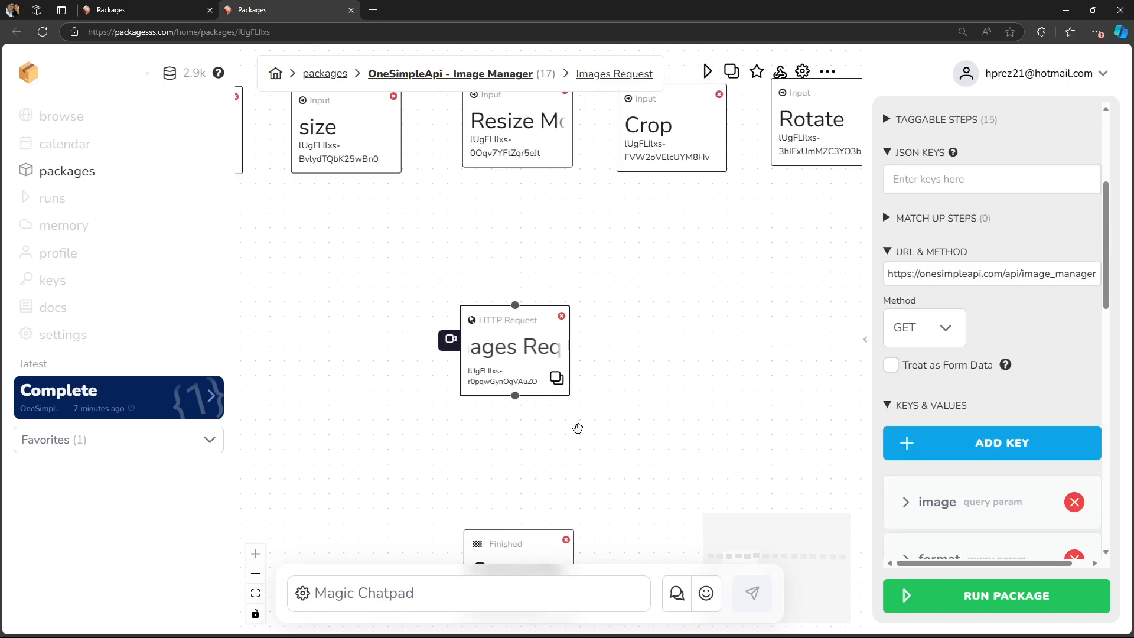
double_click(1025, 274)
click(1008, 275)
drag(948, 275, 886, 275)
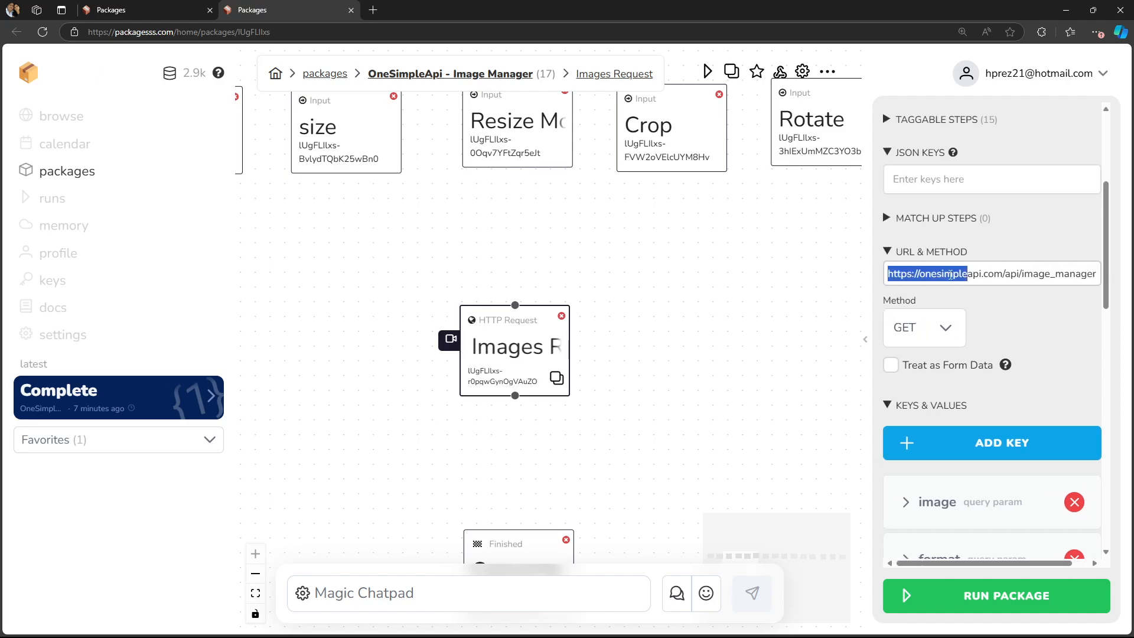
click(957, 275)
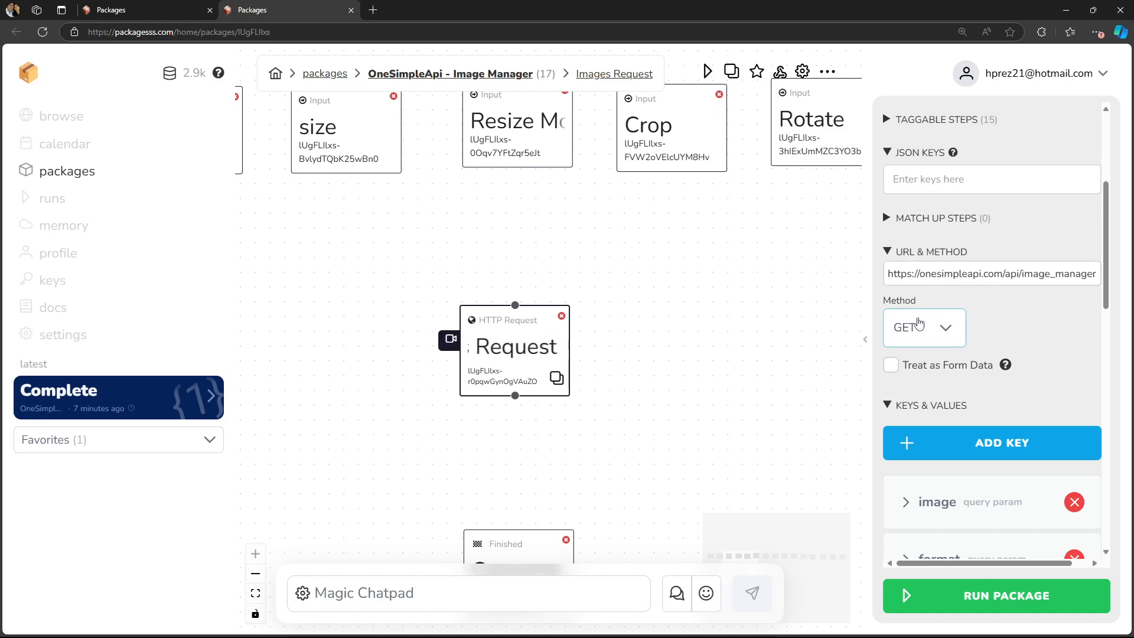
- Review the Images Request node's list of query parameters, then open the Converted Image node's settings
scroll(1025, 353, down, 14)
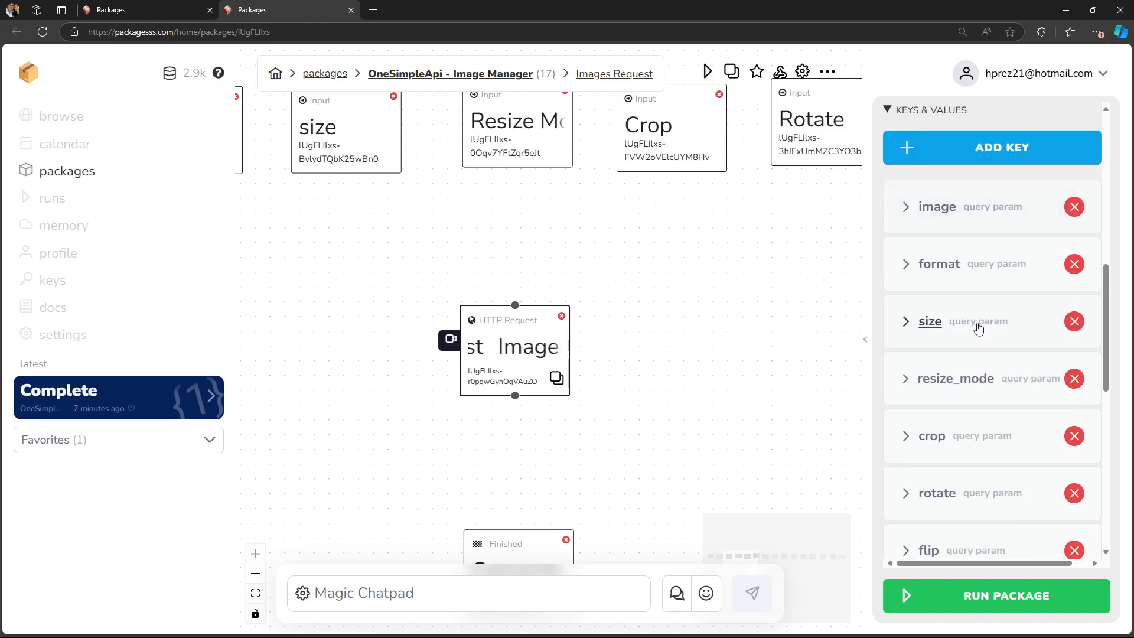
scroll(977, 327, up, 3)
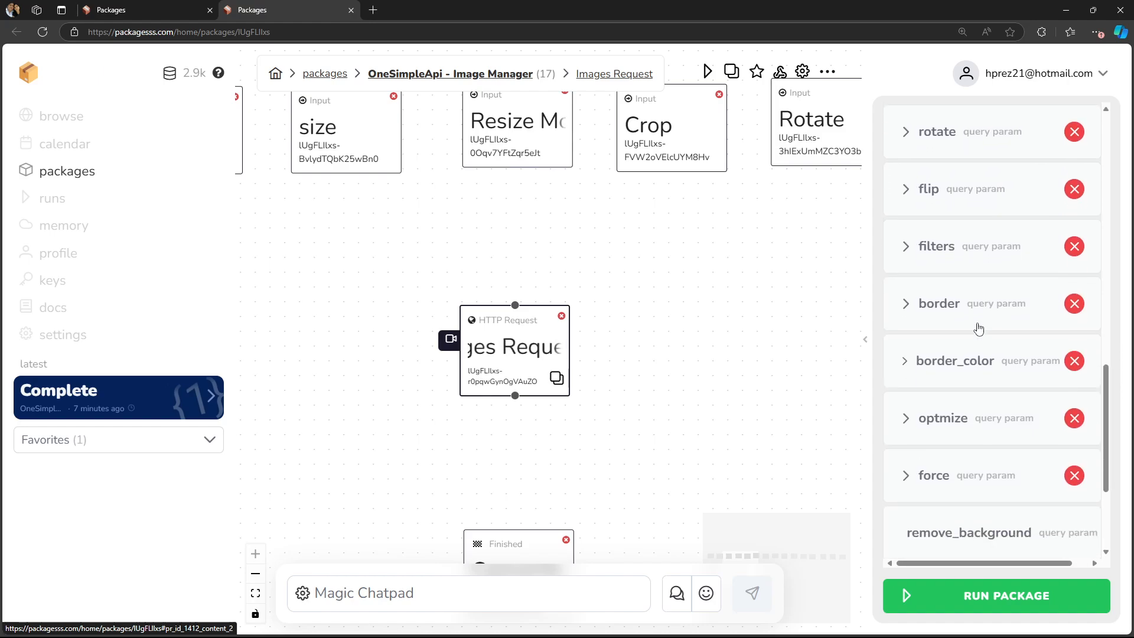
scroll(978, 325, down, 2)
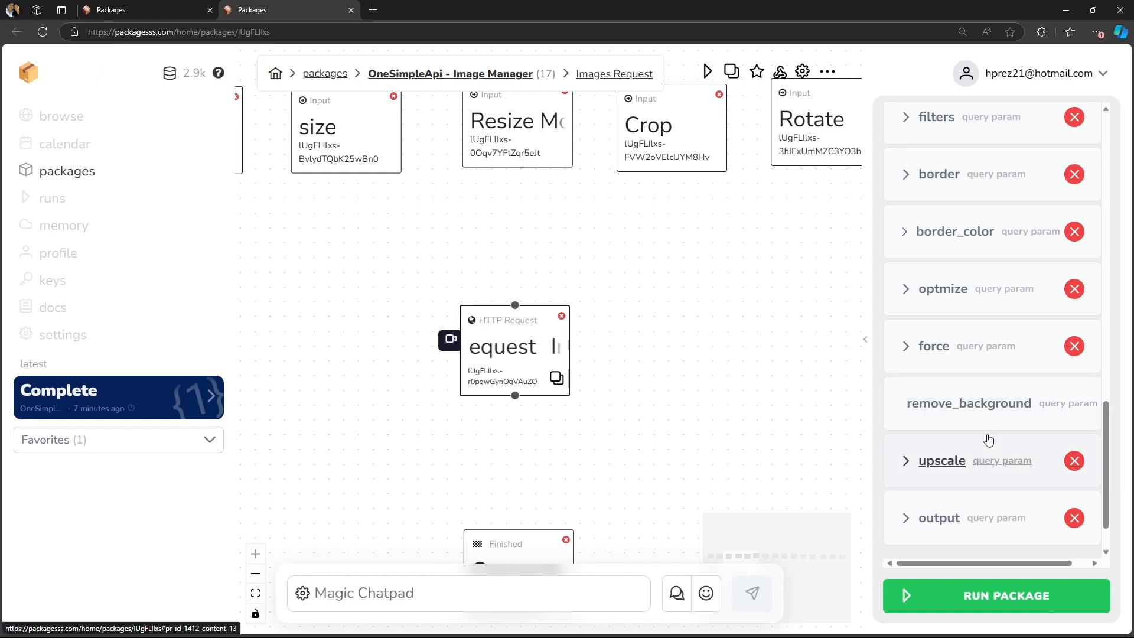
scroll(990, 432, down, 1)
scroll(990, 432, up, 10)
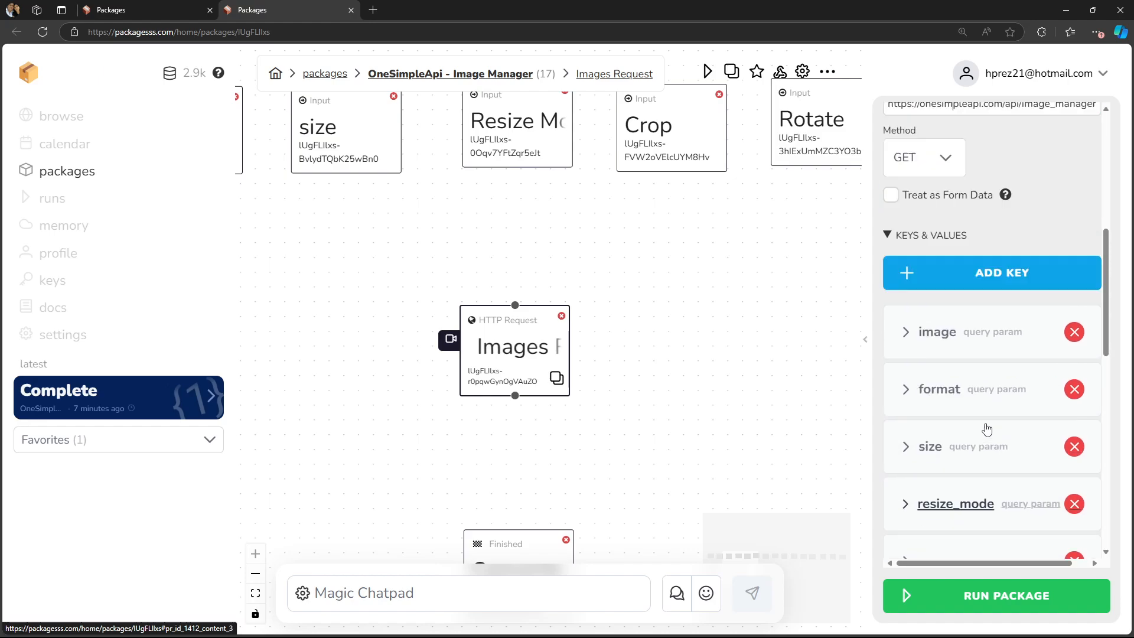
scroll(666, 367, down, 3)
click(537, 489)
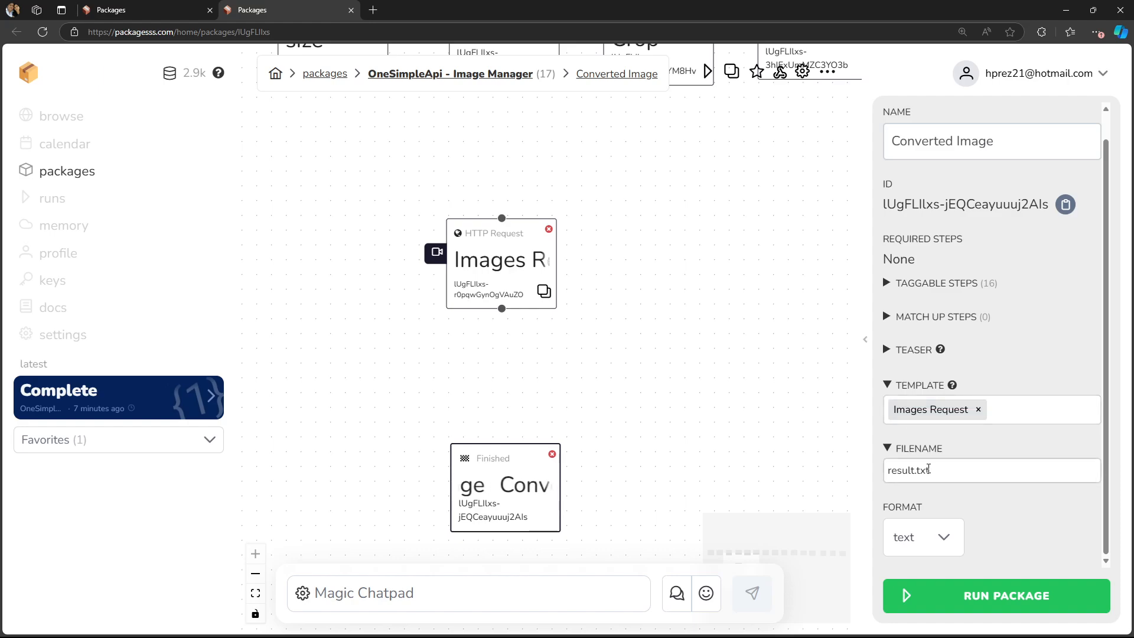
- Start a package run and upload bot.jpg as the required Image input
click(957, 472)
click(965, 465)
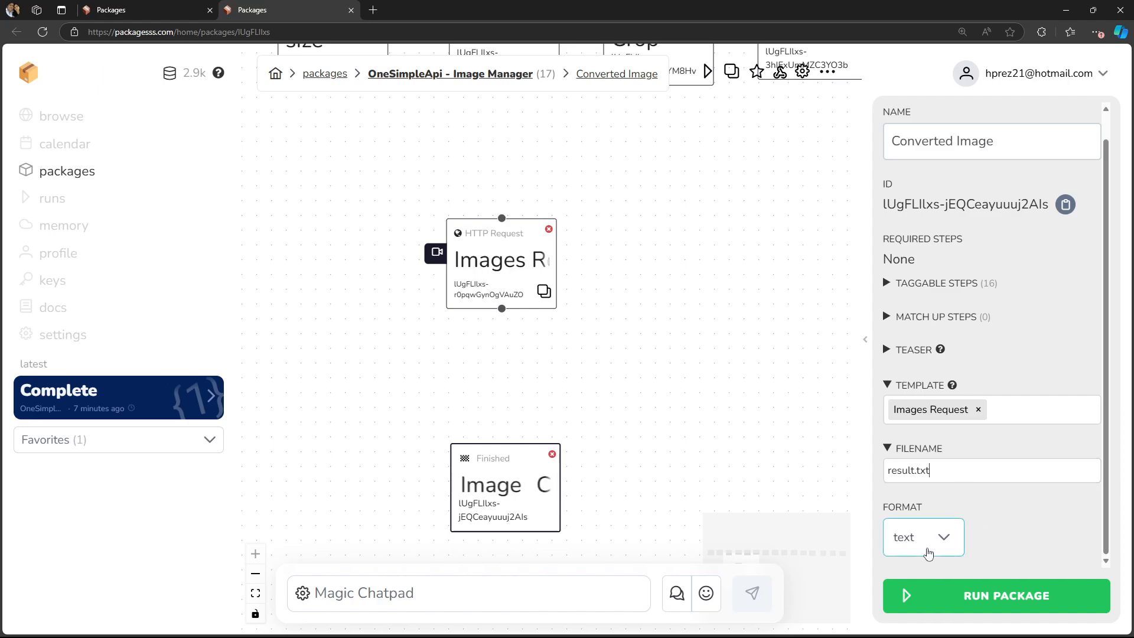
drag(666, 289, 707, 387)
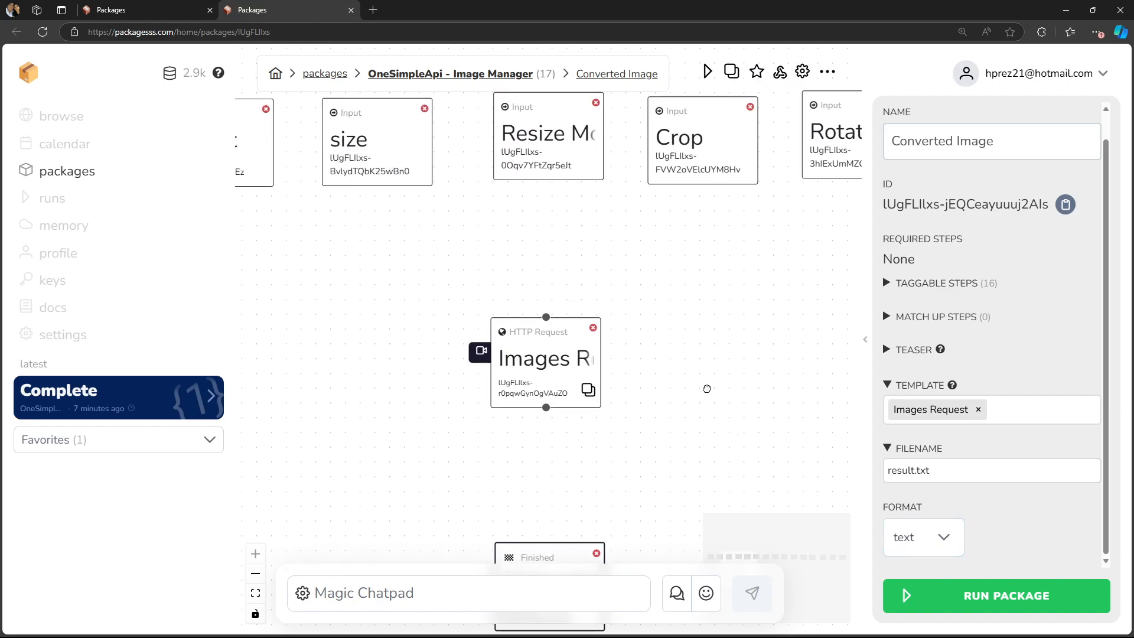
drag(672, 329, 790, 379)
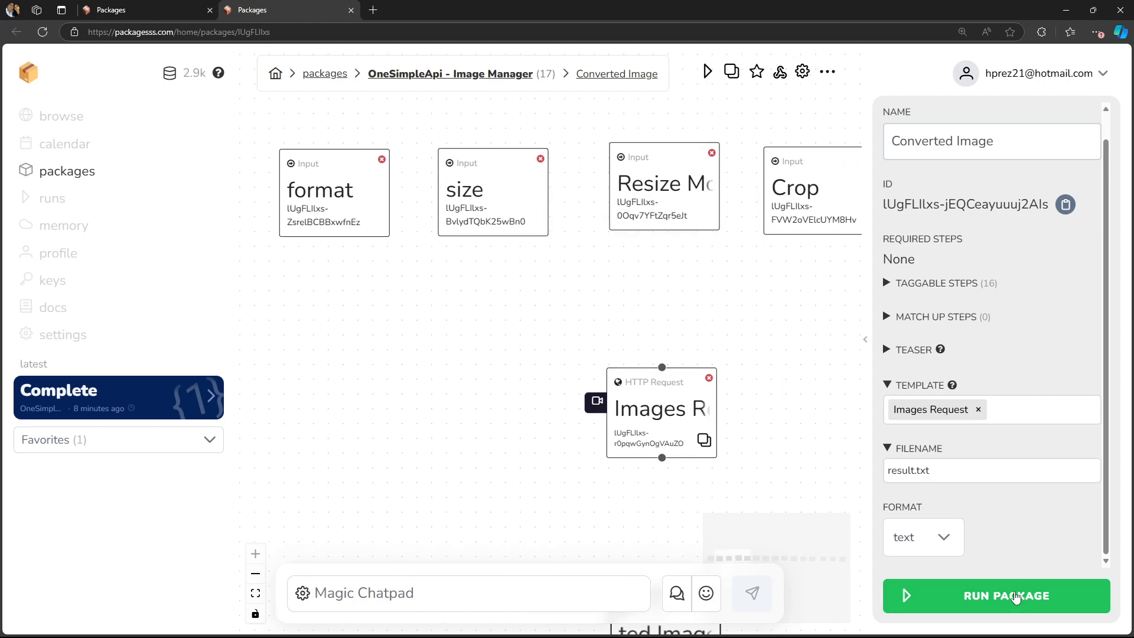
click(1014, 595)
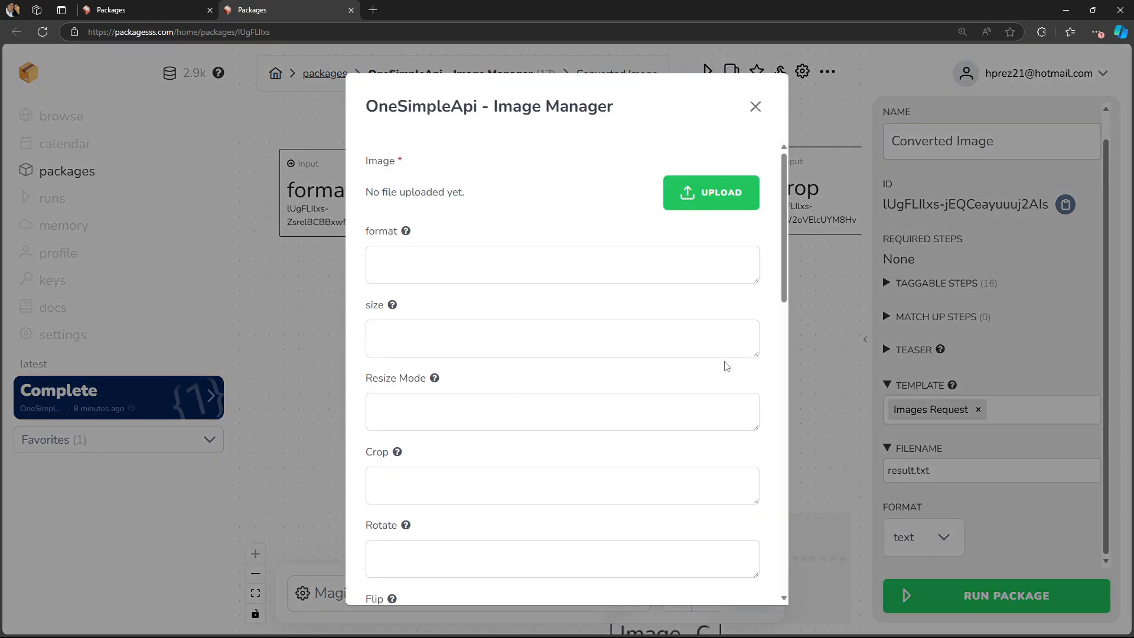
click(712, 199)
click(637, 335)
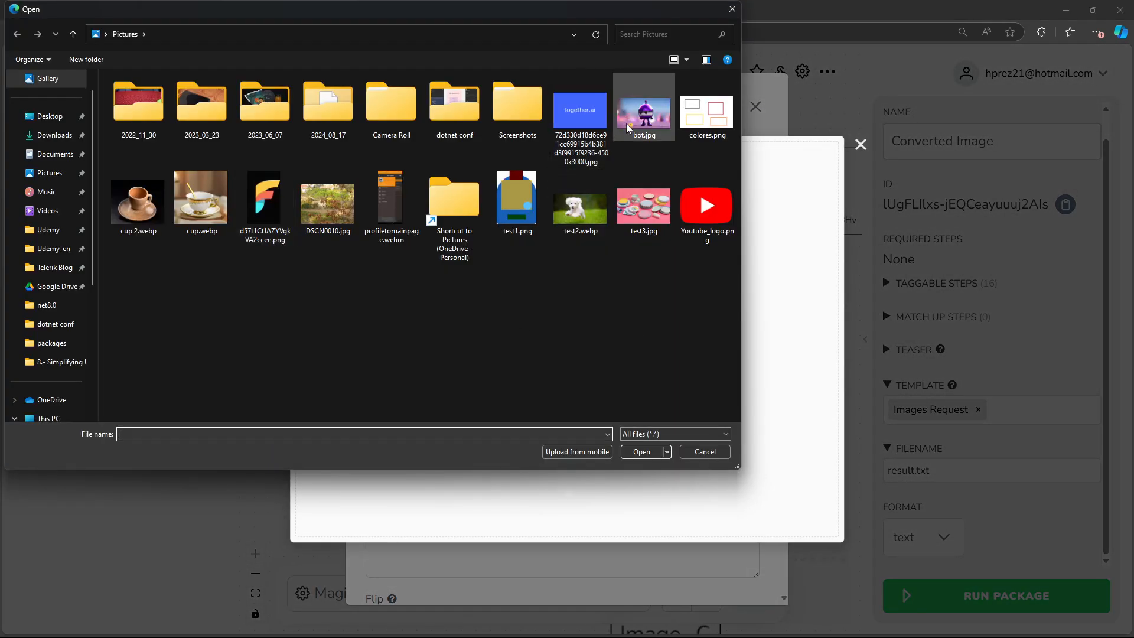
double_click(630, 122)
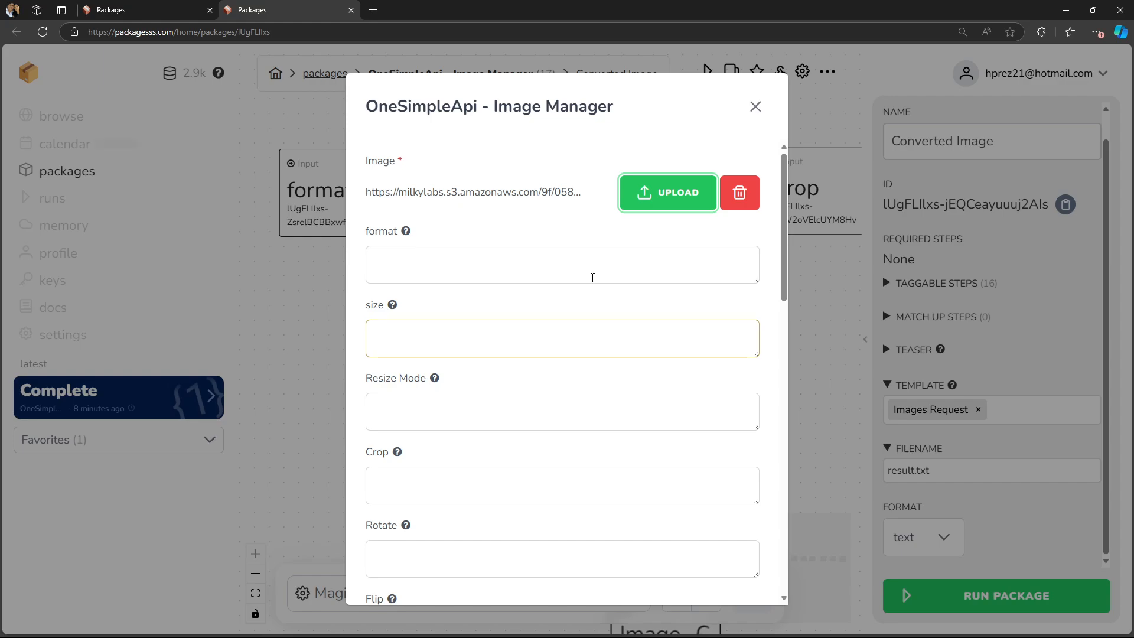
- Set the format input to jpg
click(593, 277)
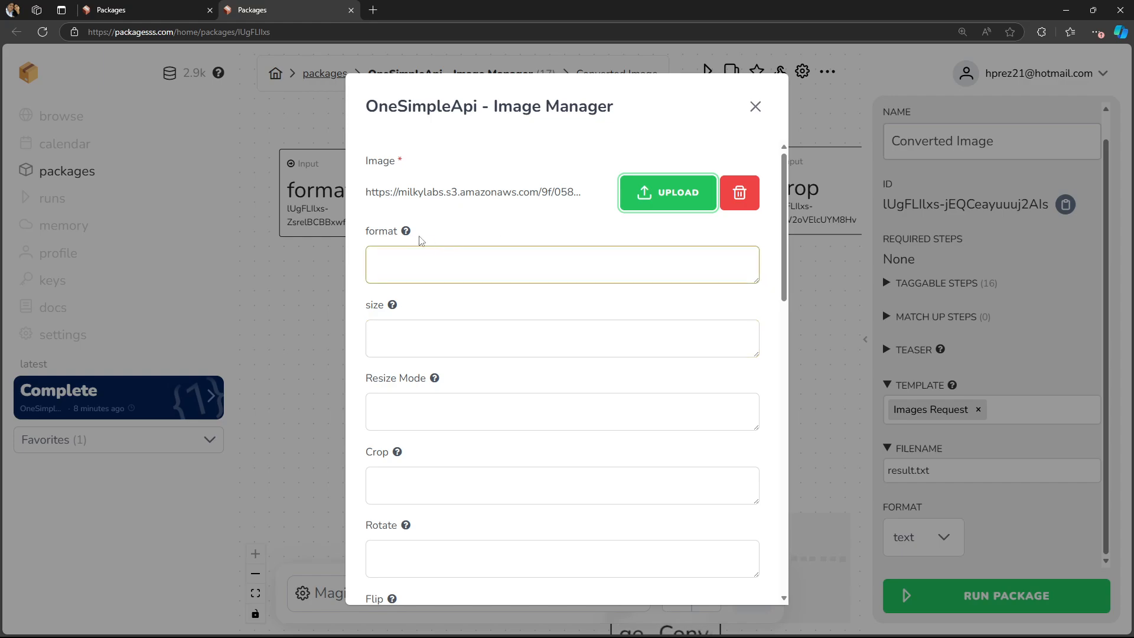
mouse_move(411, 233)
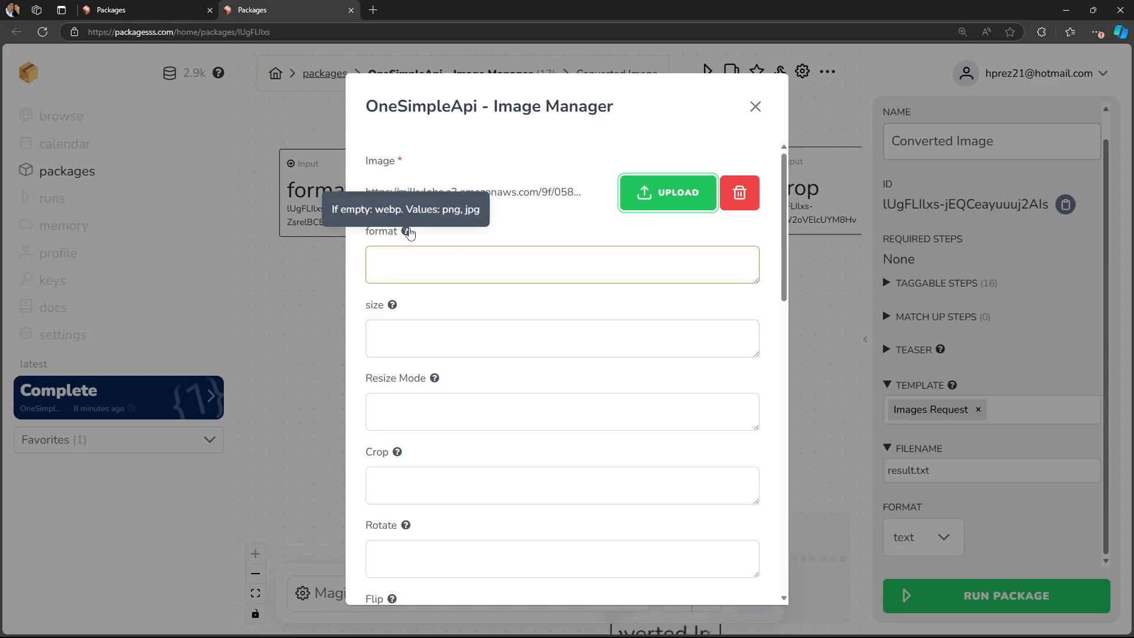
click(415, 260)
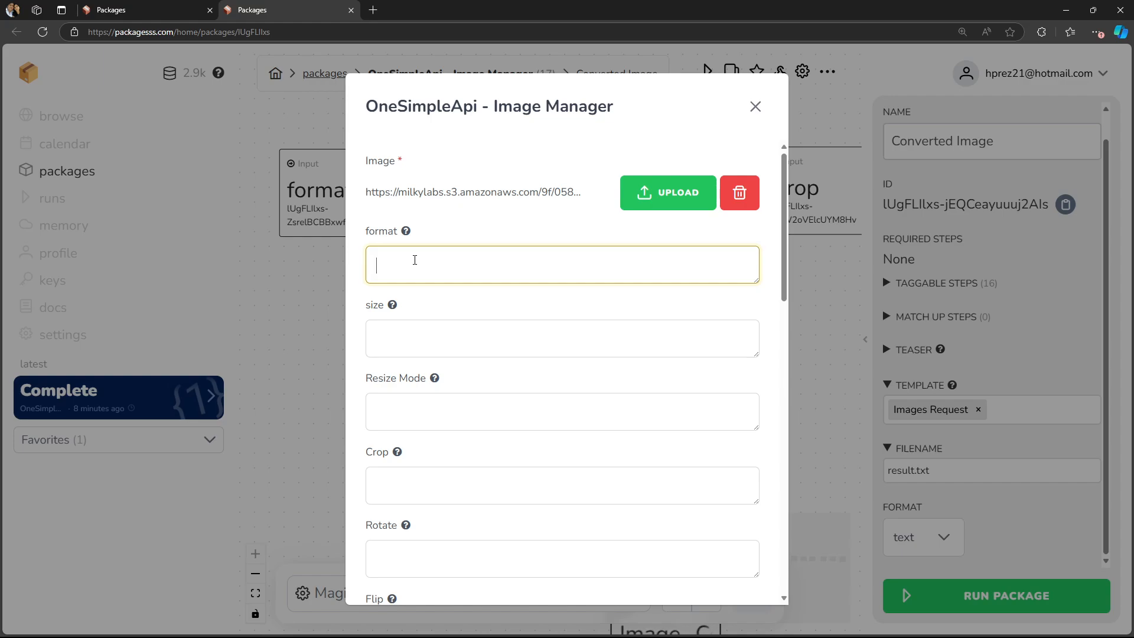
text(jpg)
- Set the size input to twitter_profile
mouse_move(393, 308)
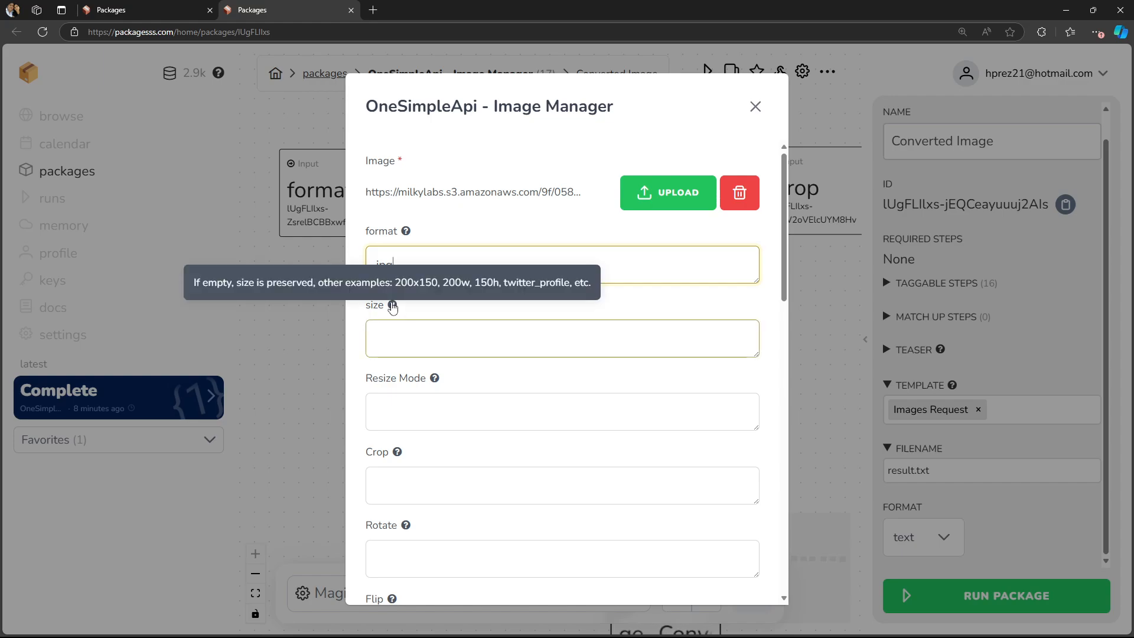
click(418, 331)
text(twit)
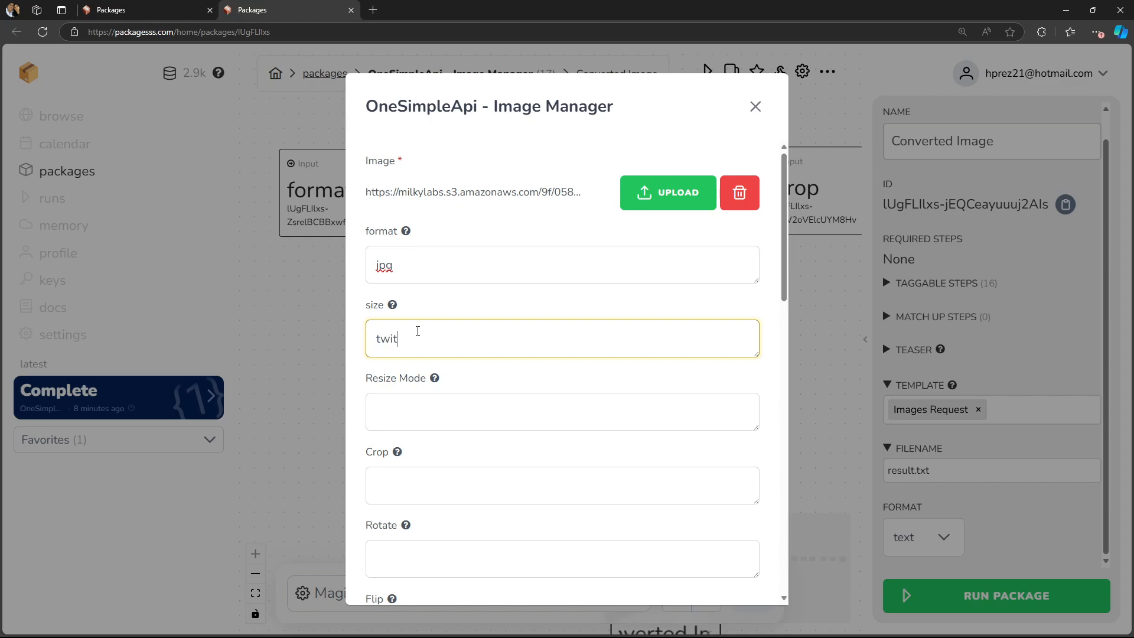
text(ter_profile)
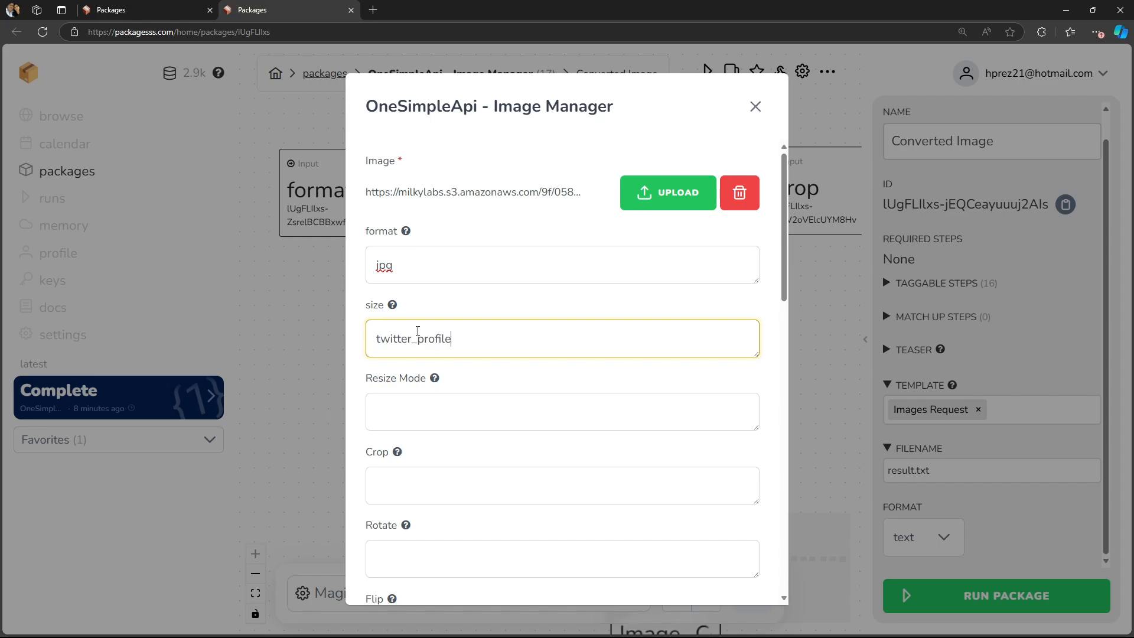
mouse_move(392, 305)
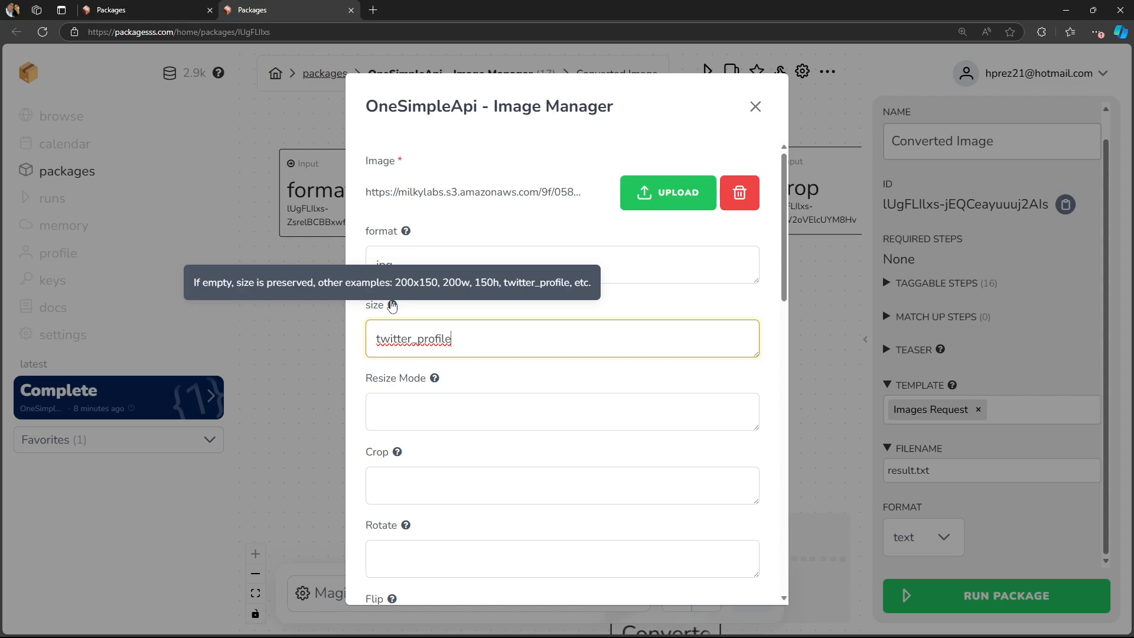
- Enter 90 and then 180 as the rotation, then clear the Rotate field
scroll(494, 367, down, 2)
mouse_move(436, 261)
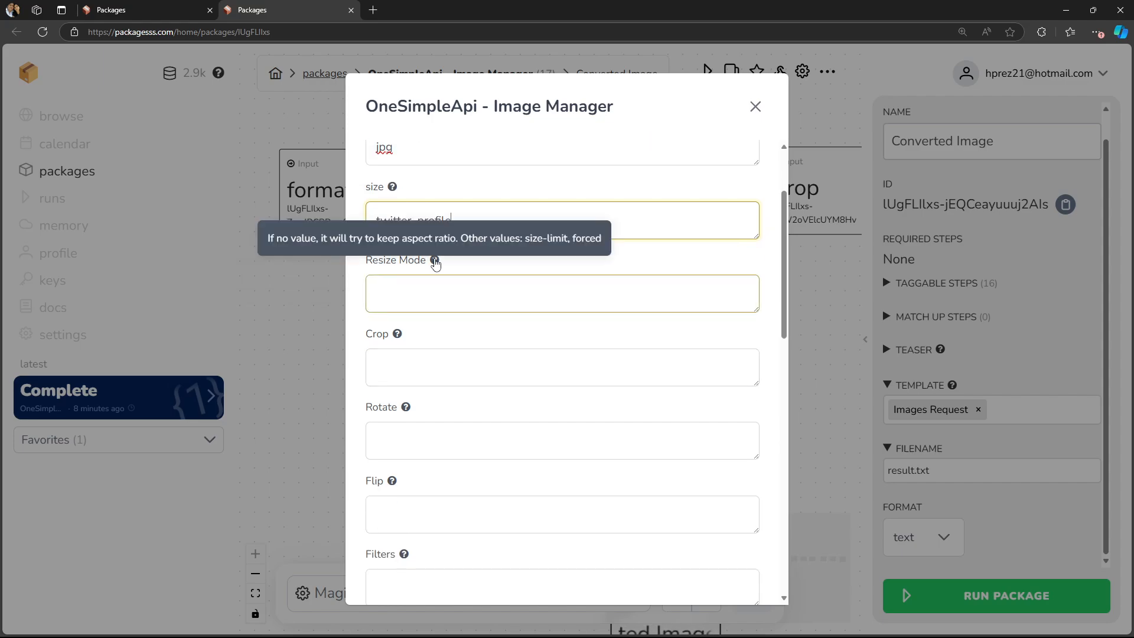
click(467, 295)
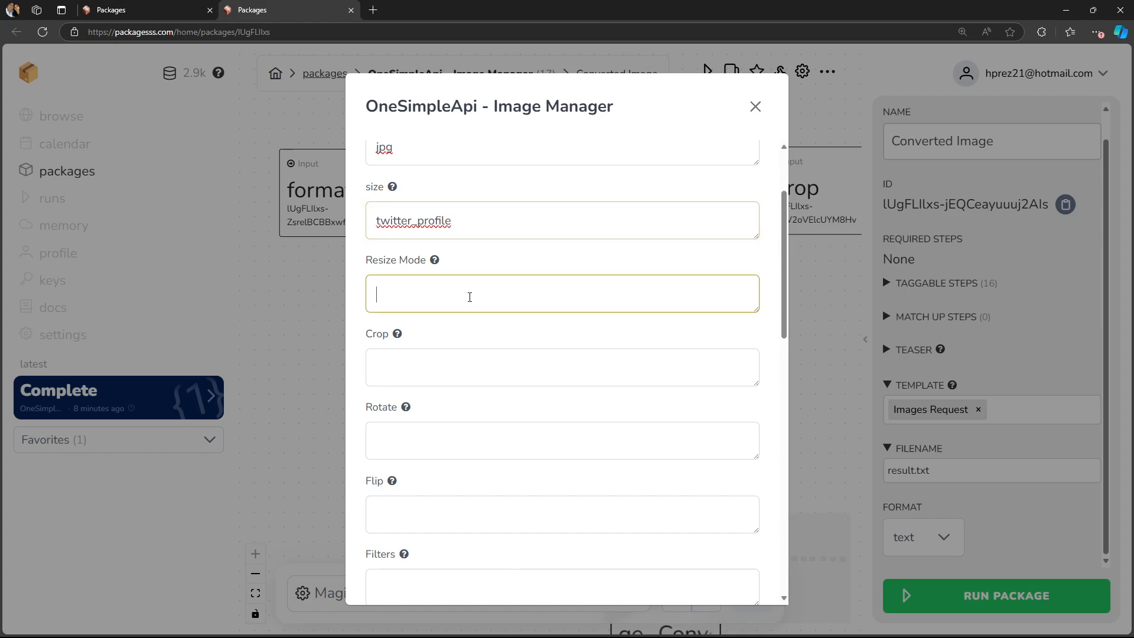
click(441, 371)
scroll(441, 372, down, 3)
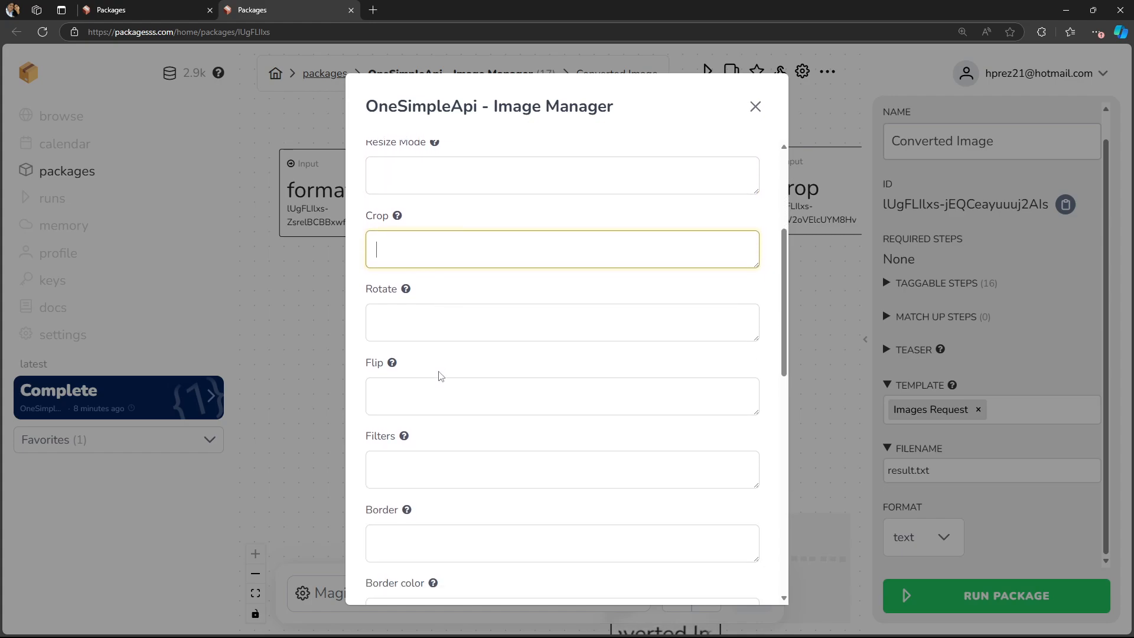
click(421, 271)
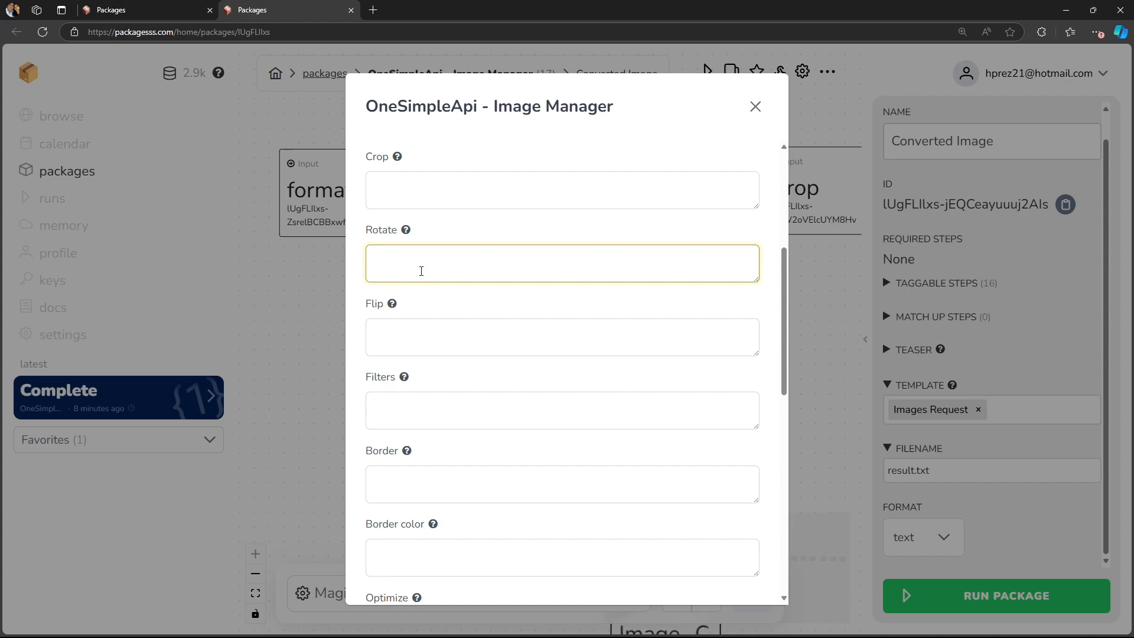
text(90)
drag(421, 271, 358, 266)
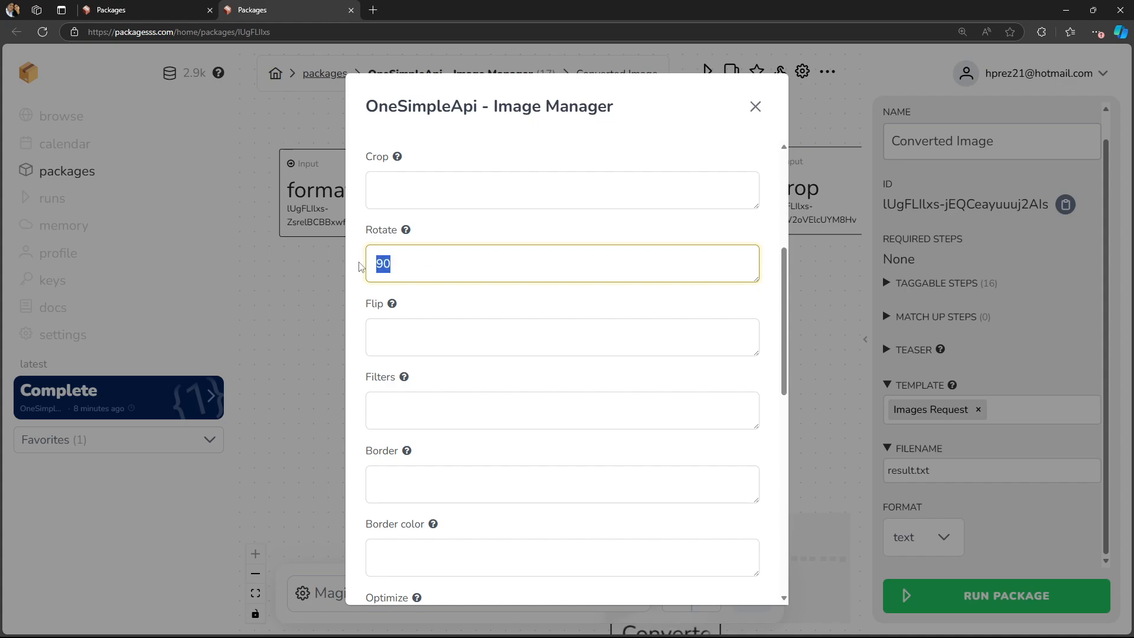
text(180)
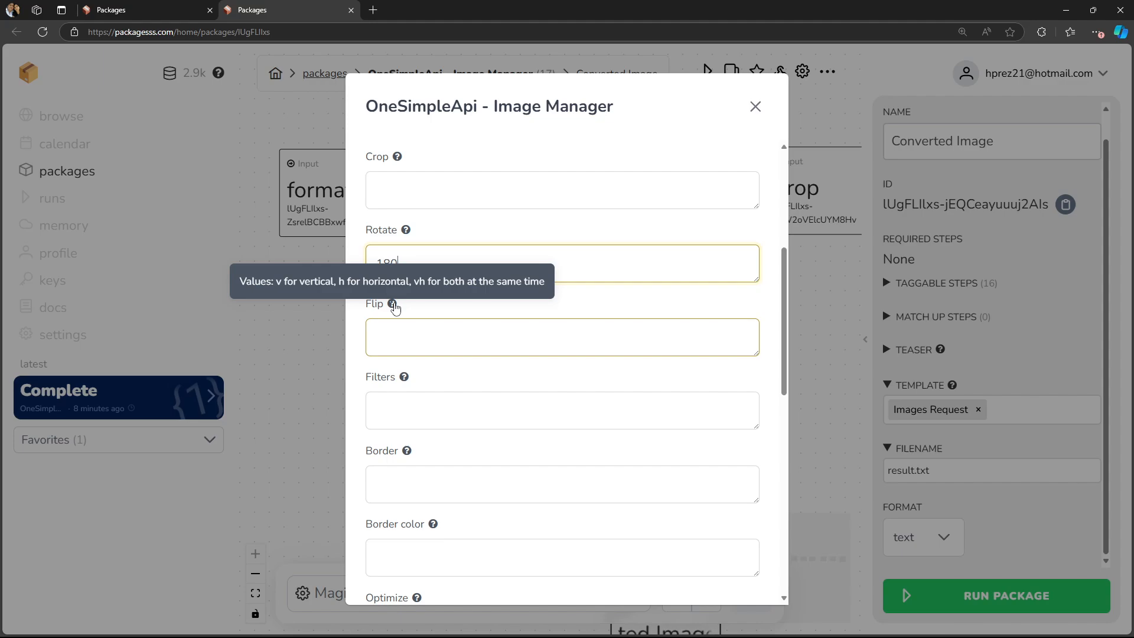
drag(412, 263, 364, 266)
key(BackSpace)
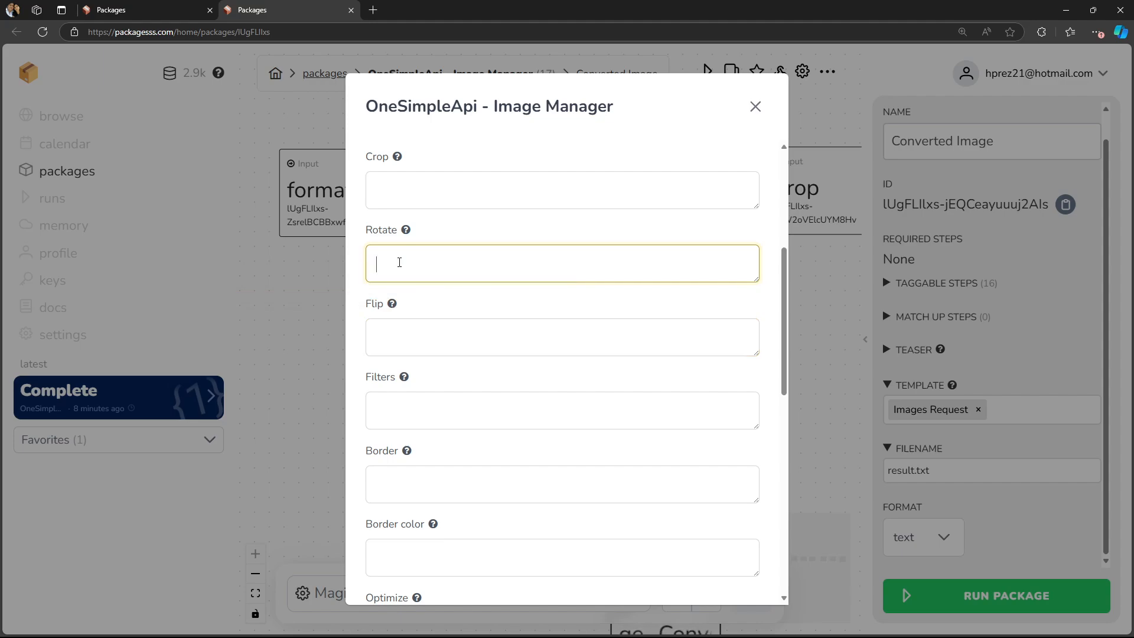
- Set the flip input to h and the rotation to 45
key(Tab)
mouse_move(393, 305)
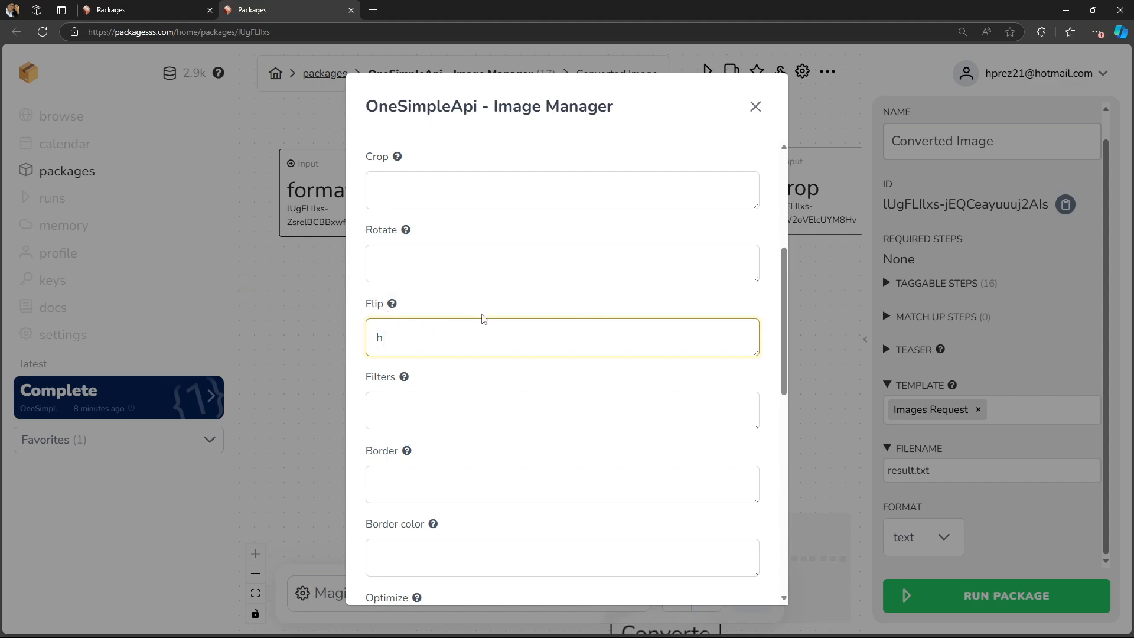
click(446, 258)
text(45)
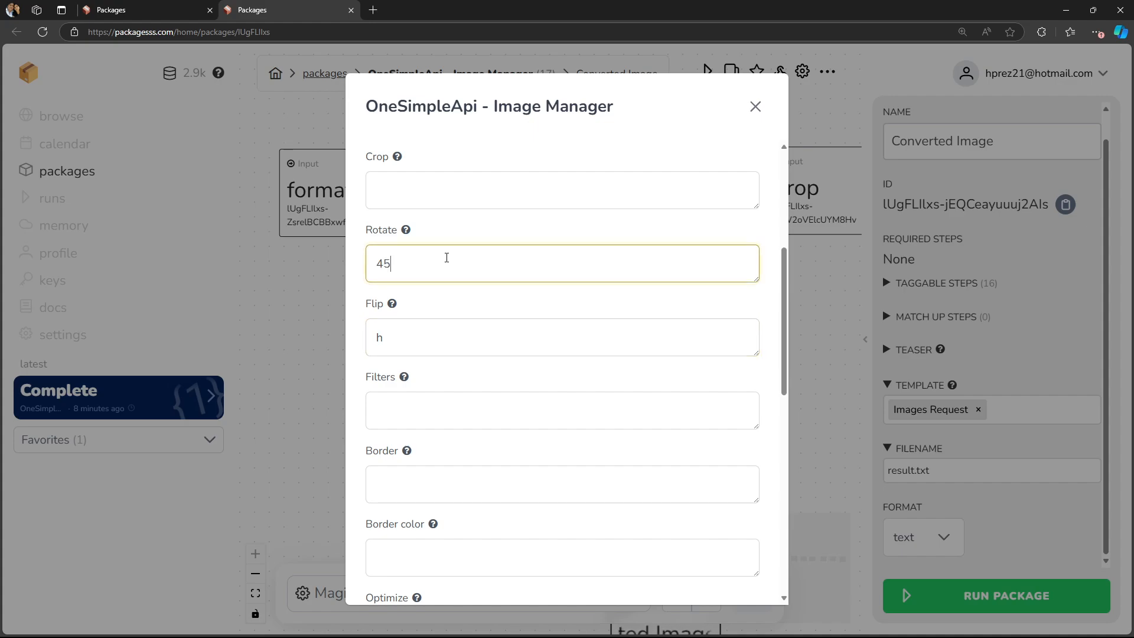
- Set the filters input to sepia
click(466, 395)
mouse_move(404, 380)
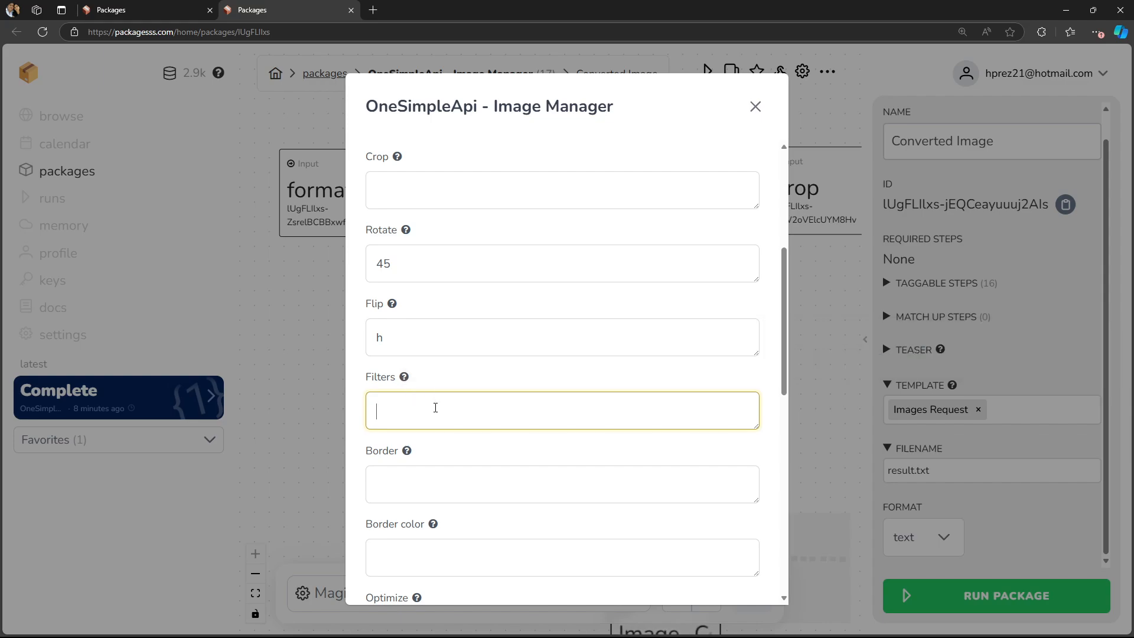
text(sepia)
scroll(435, 408, down, 2)
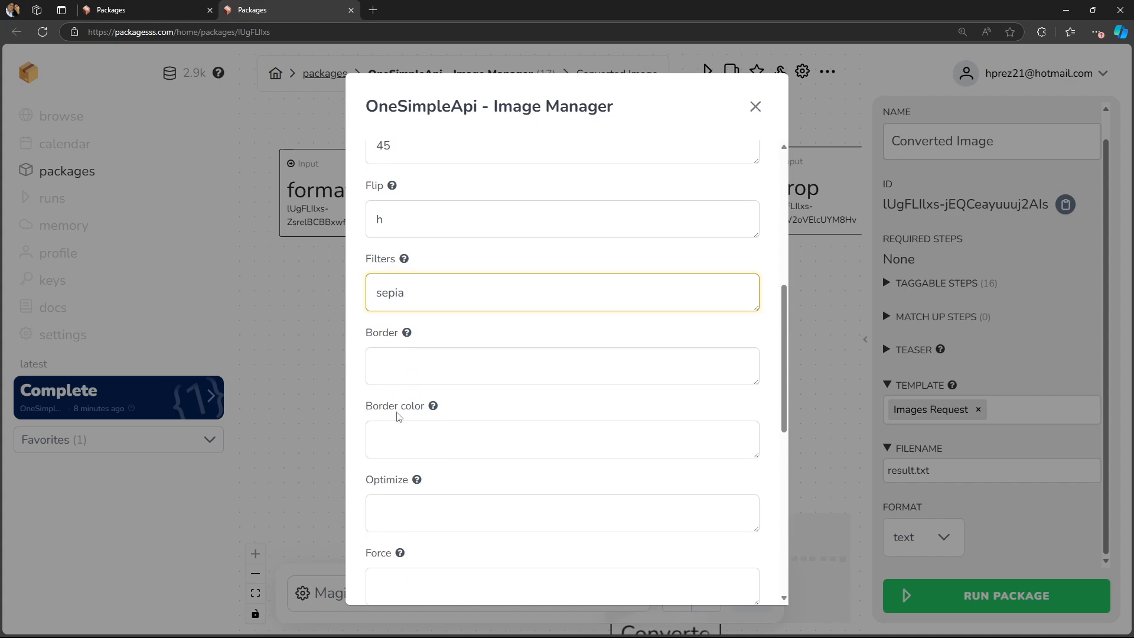
- Set the border input to 10
click(420, 362)
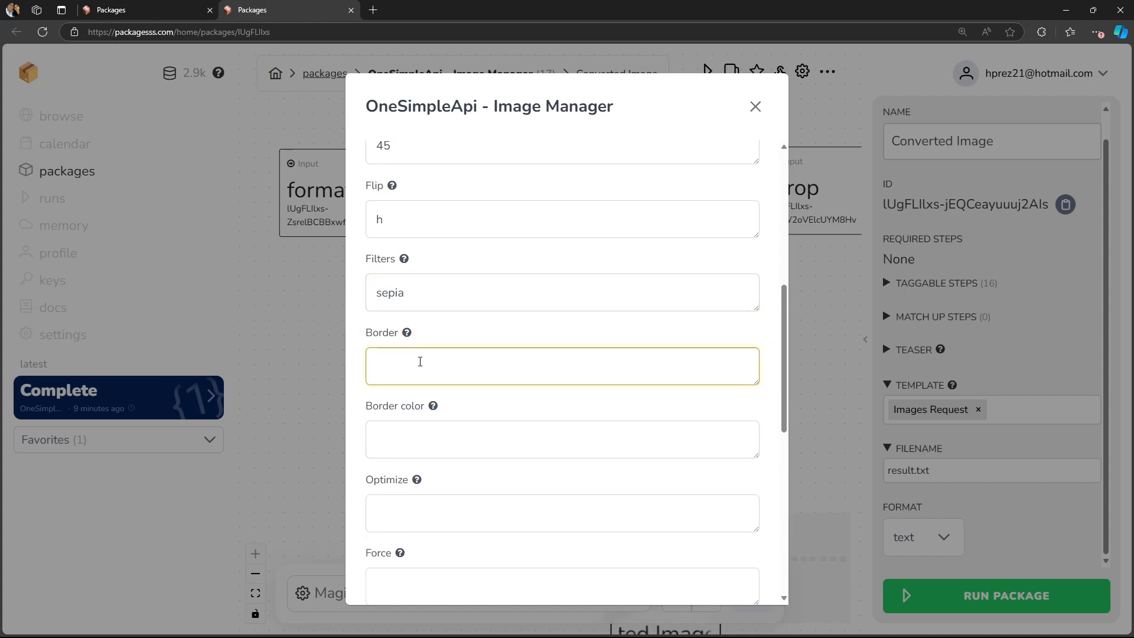
text(10)
scroll(418, 358, down, 2)
mouse_move(435, 290)
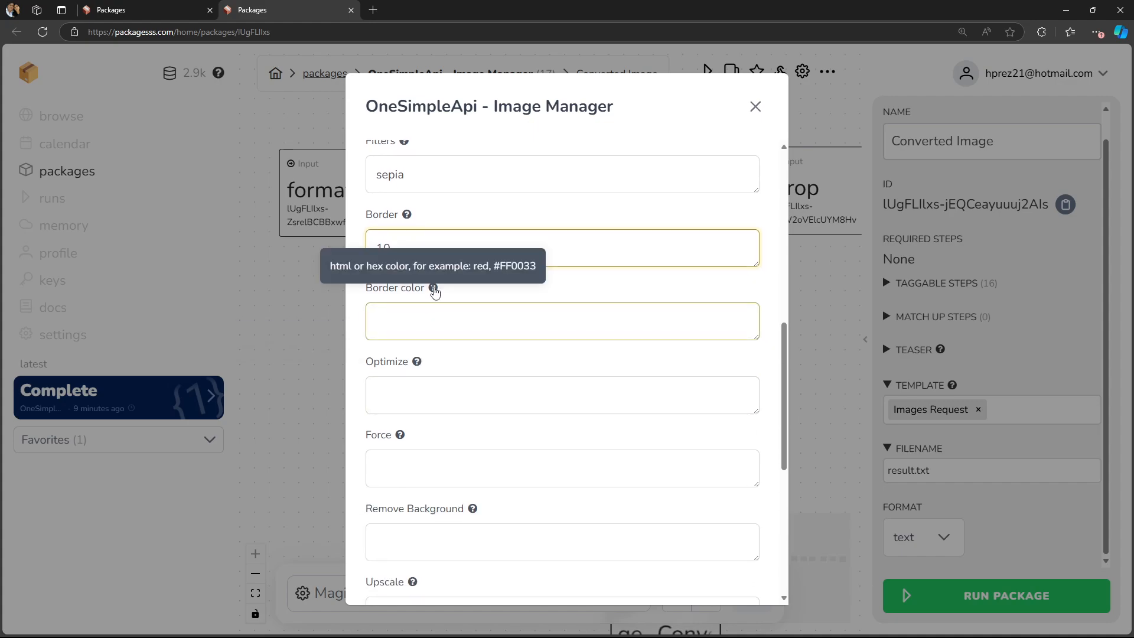
- Set the border color to #FF0033
click(443, 319)
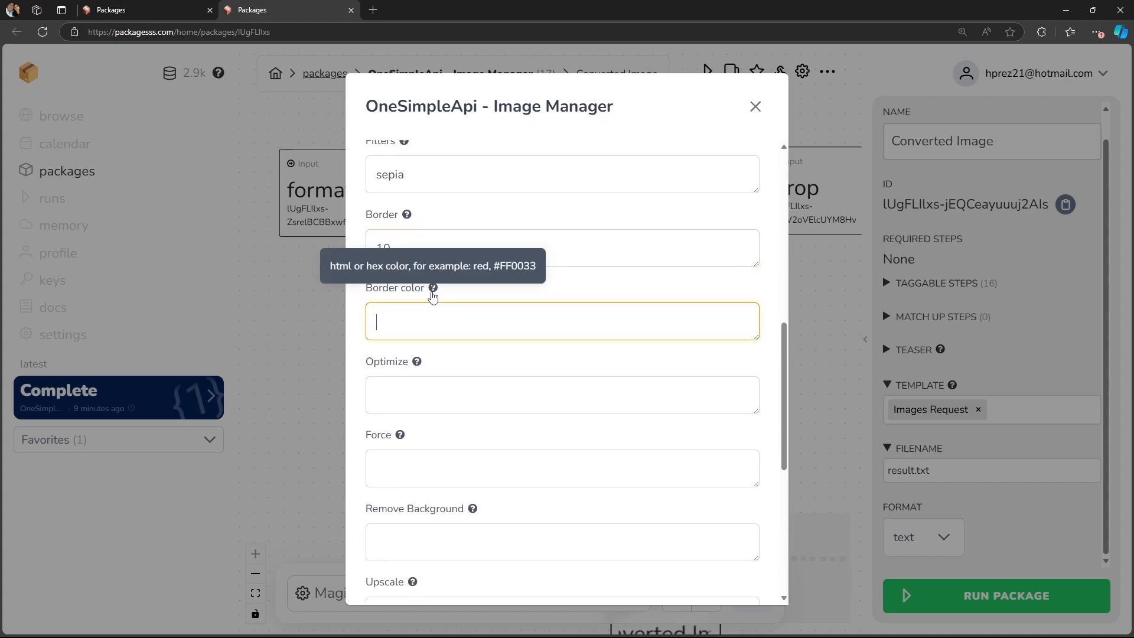
text(#)
key(Caps_Lock)
text(FF003)
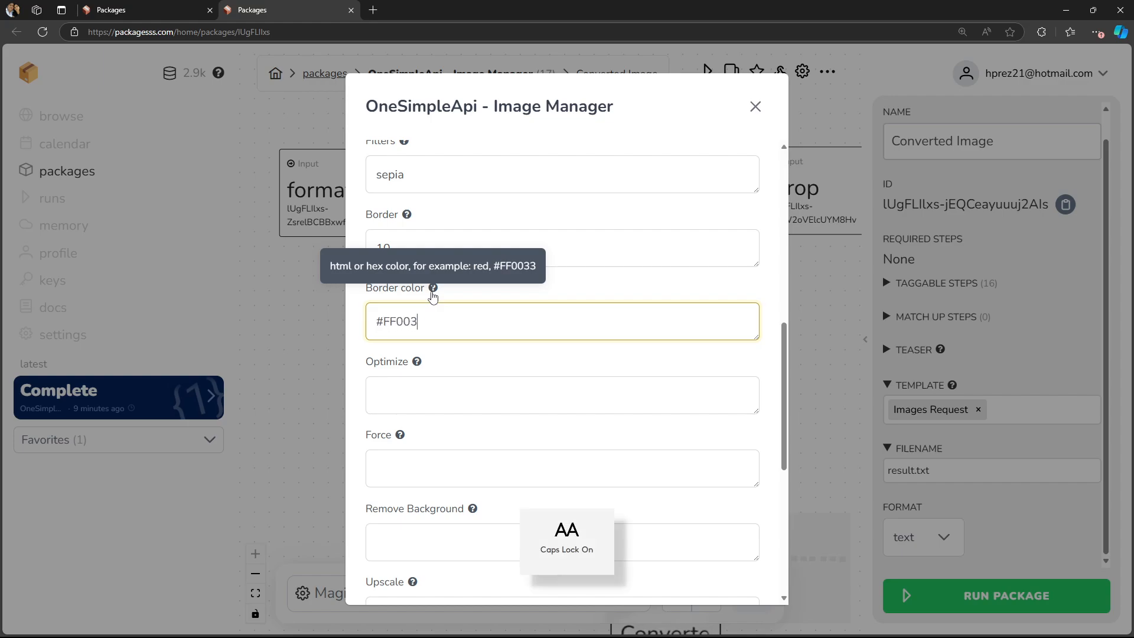
text(3)
key(Caps_Lock)
- Run the package with the entered inputs
click(439, 383)
scroll(445, 370, down, 6)
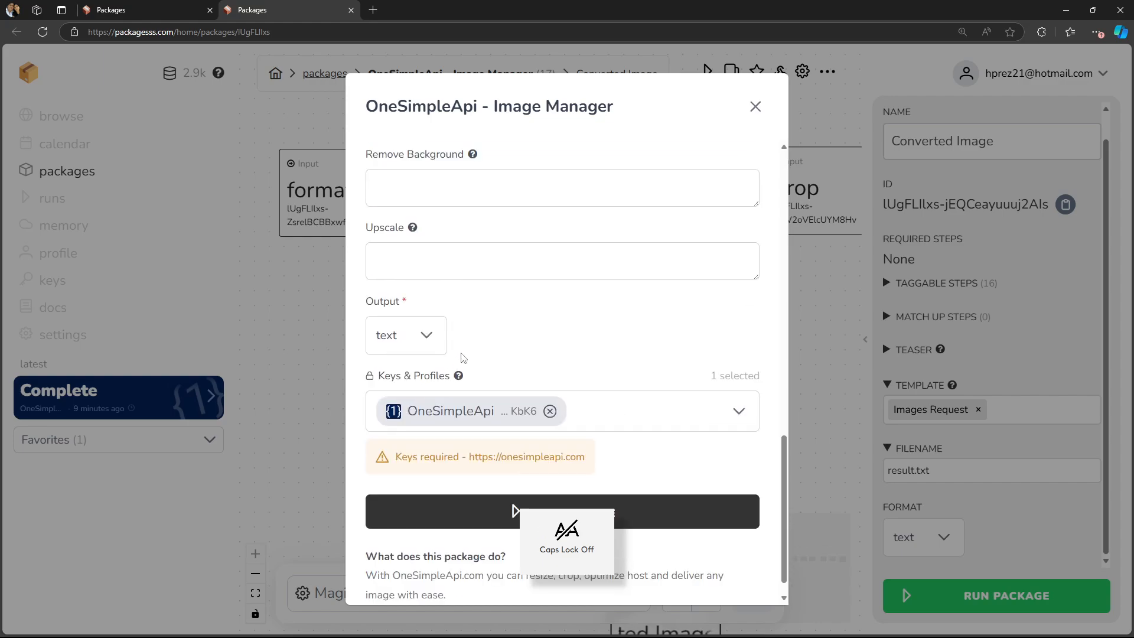
scroll(464, 358, up, 5)
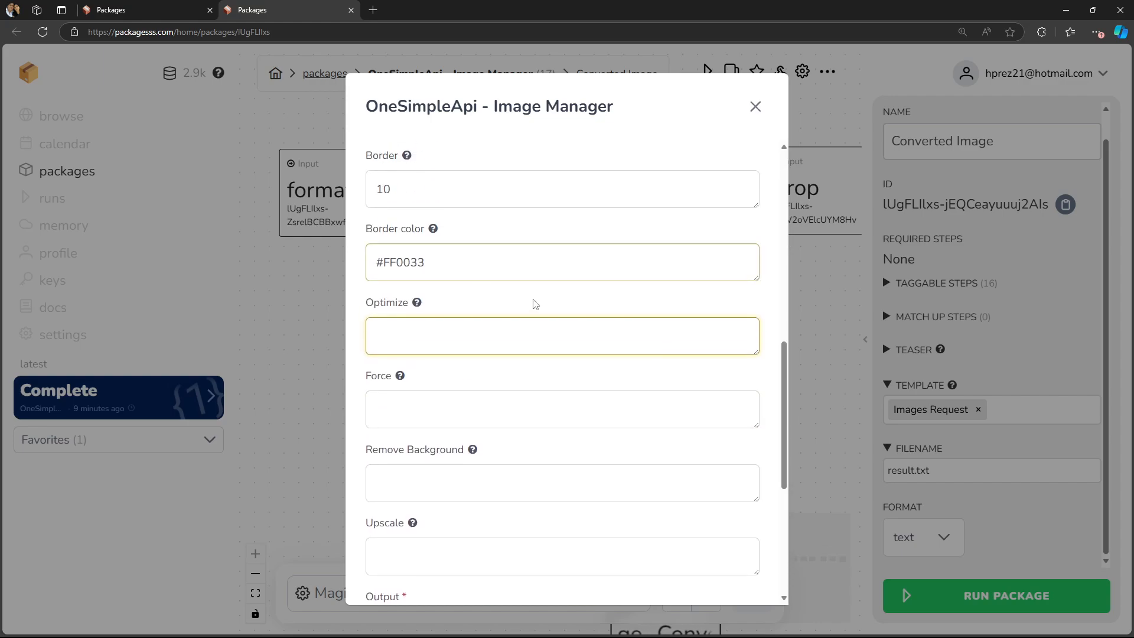
scroll(626, 316, down, 5)
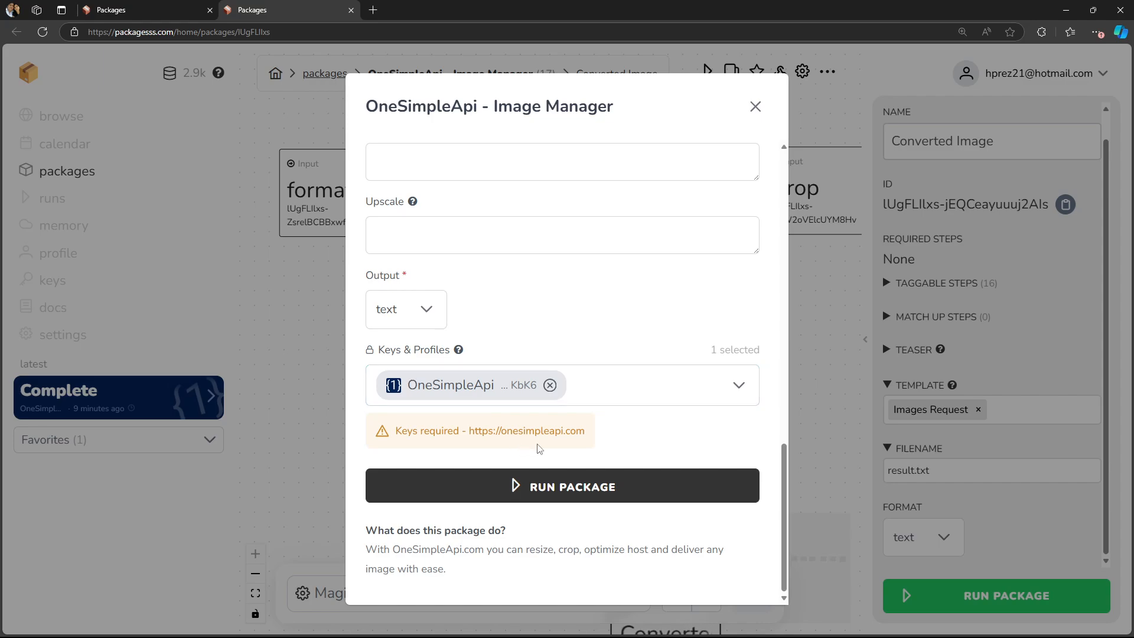
click(557, 488)
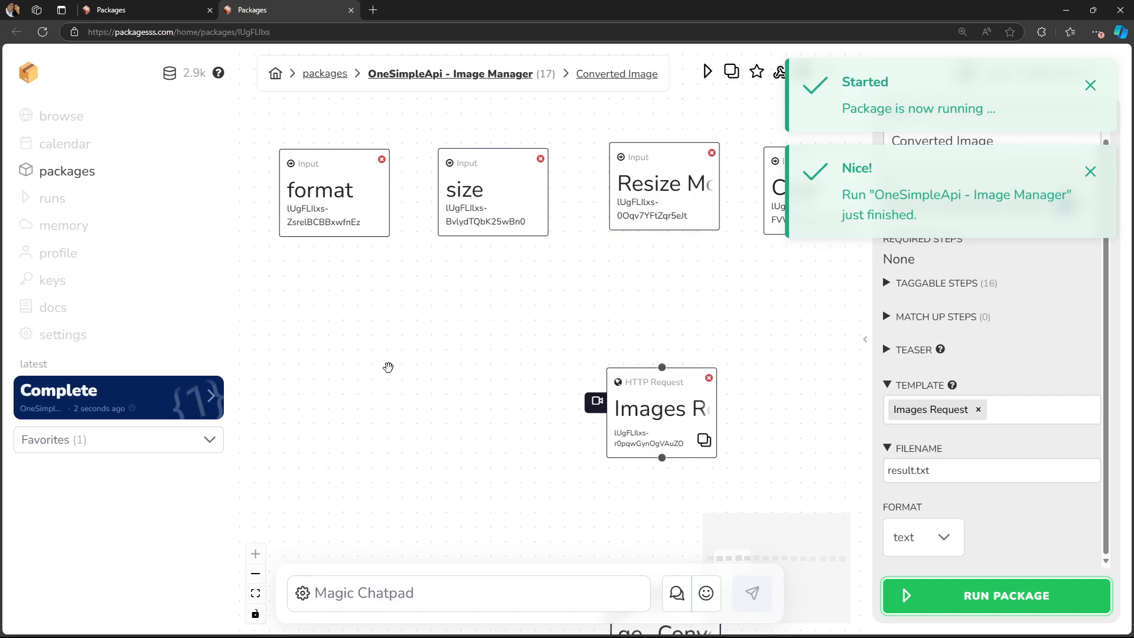
- Open the latest run's result and view the returned image URL in a new browser tab
click(216, 395)
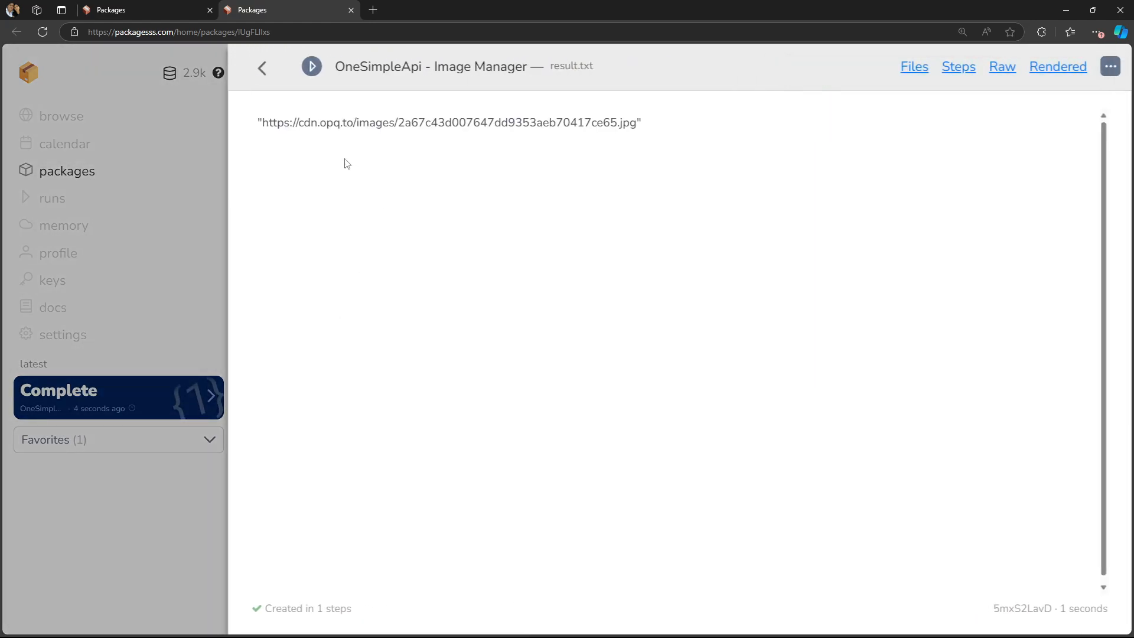
drag(266, 123, 637, 129)
key(ctrl+c)
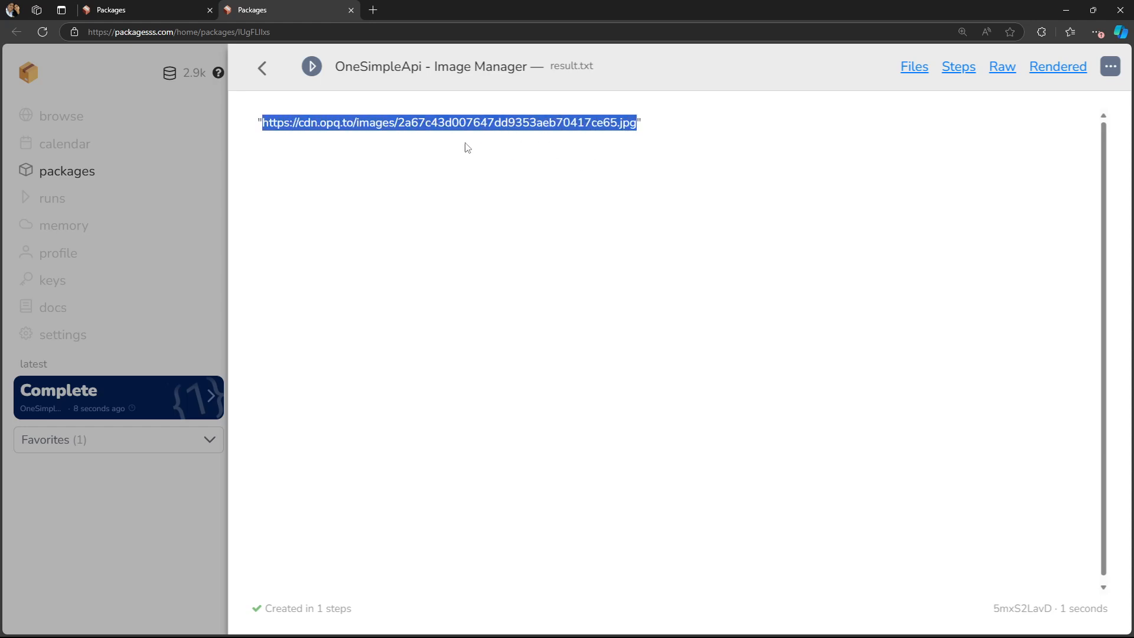
click(372, 10)
key(ctrl+v)
key(Return)
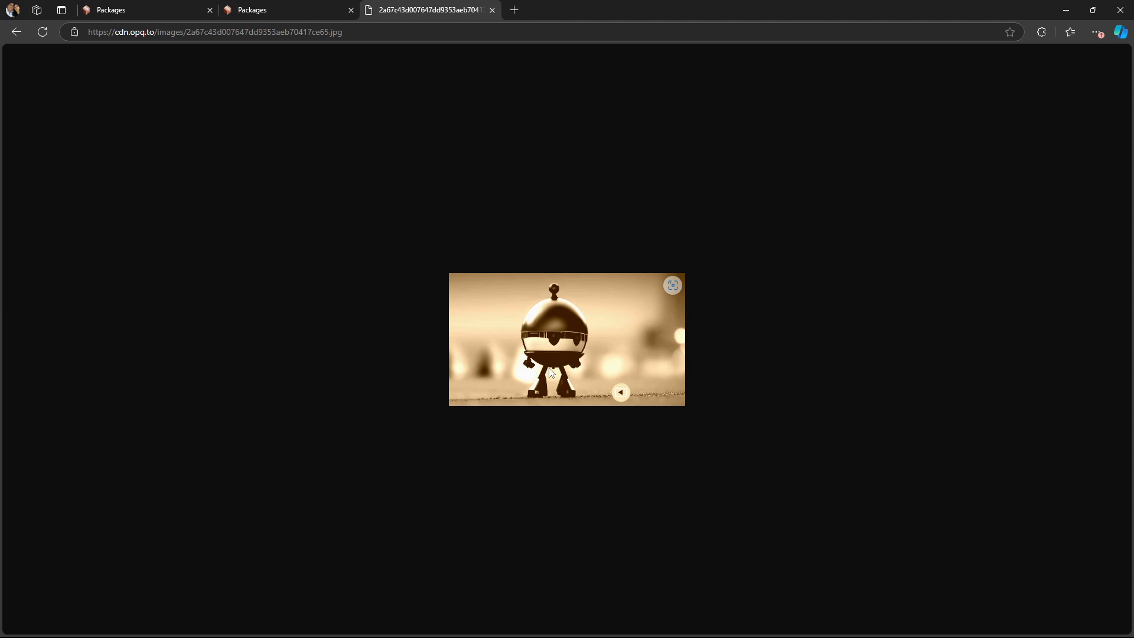
- Zoom in on the returned sepia image to inspect it
key(ctrl+plus)
key(ctrl+plus)
key(ctrl+plus)
key(ctrl+plus)
key(ctrl+plus)
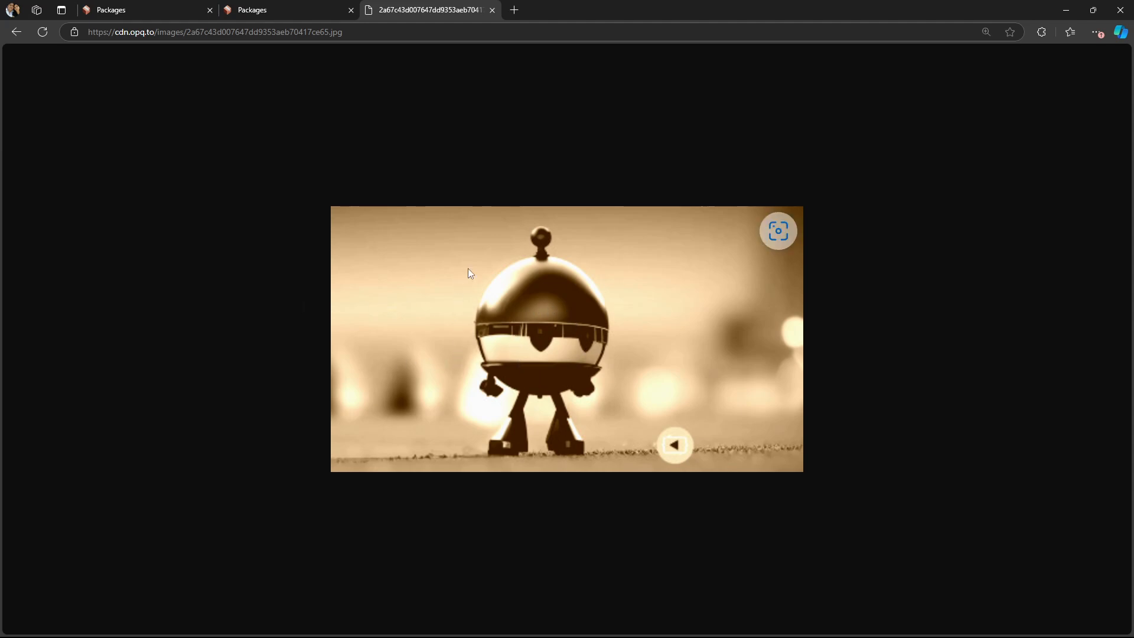
- Return to the package, open its run form, and clear the Rotate and Filters inputs
click(309, 8)
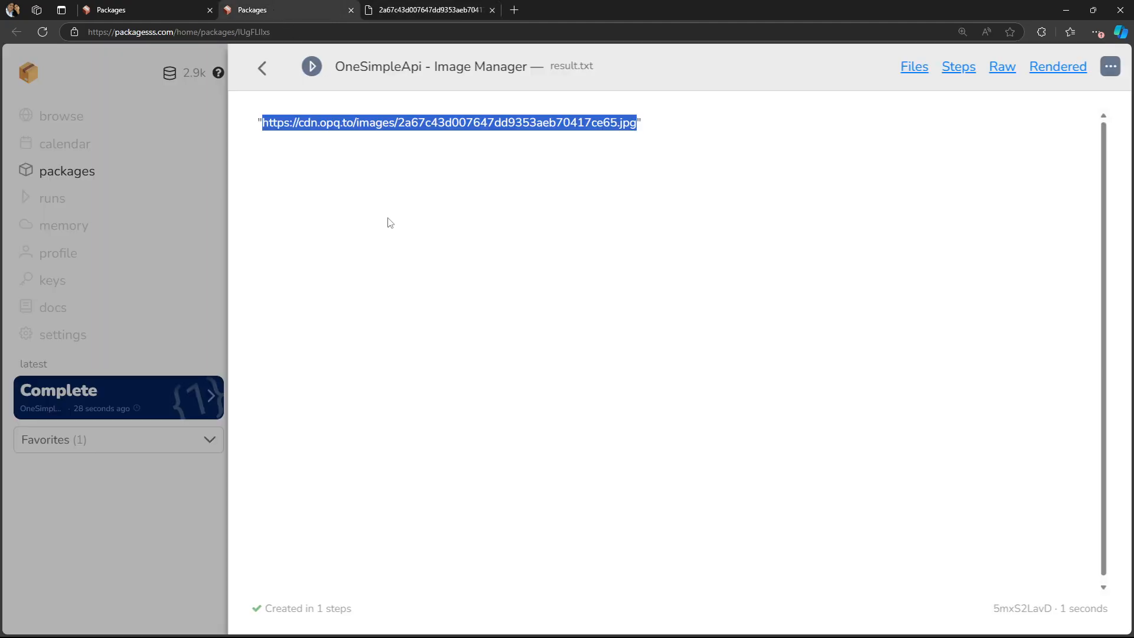
click(263, 72)
click(1028, 595)
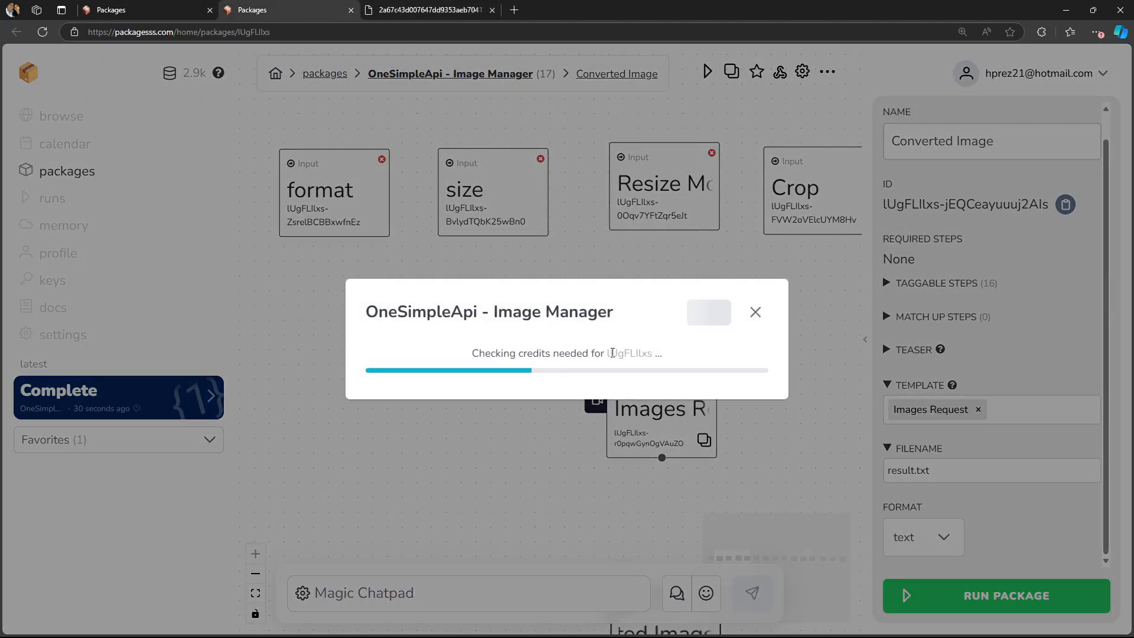
scroll(557, 324, down, 5)
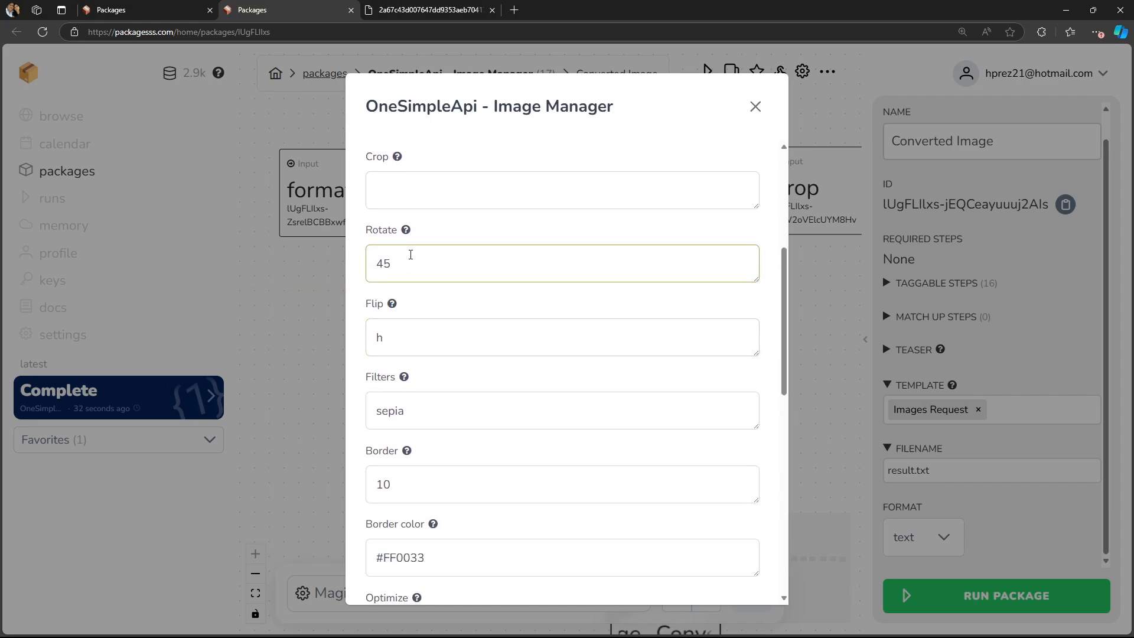
double_click(434, 254)
key(BackSpace)
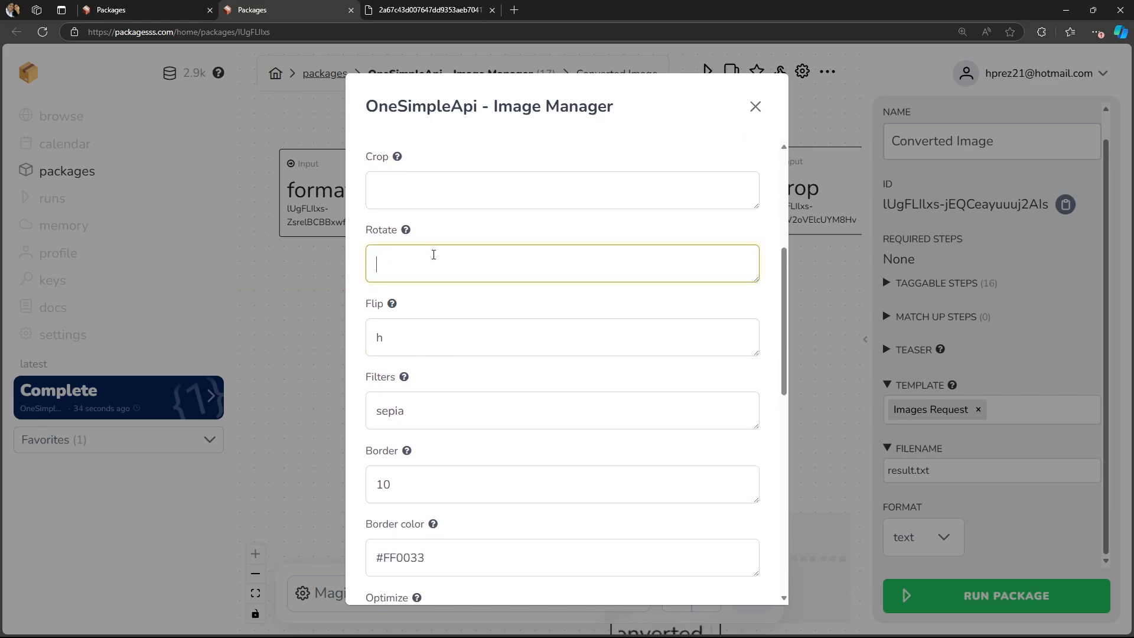
double_click(434, 421)
key(BackSpace)
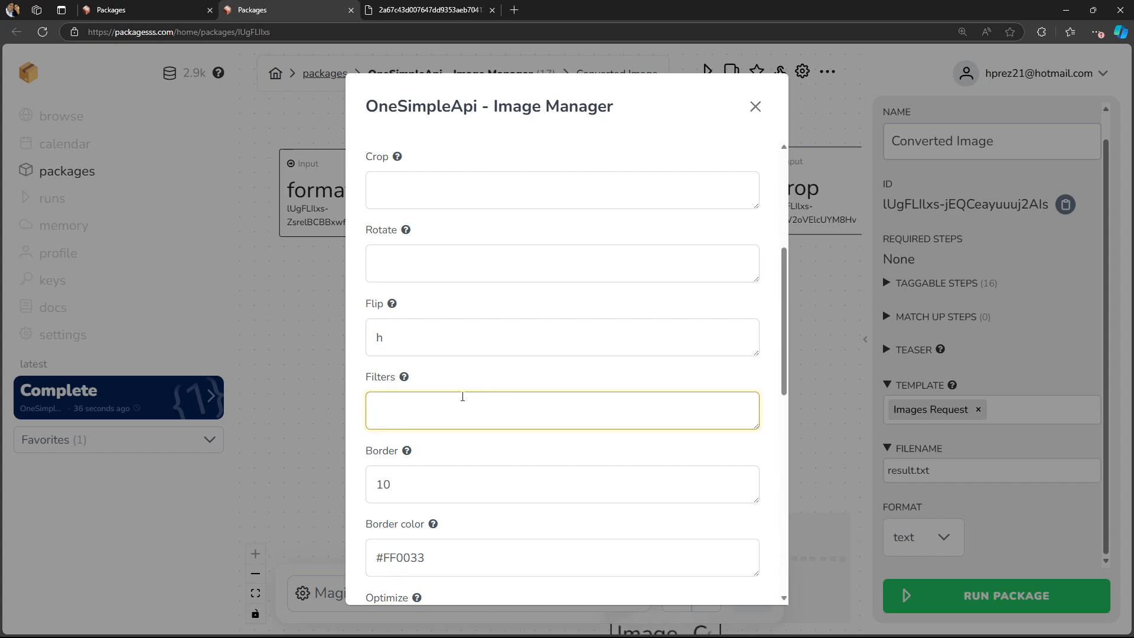
- Set the border color to white
scroll(463, 397, down, 3)
triple_click(376, 382)
text(w)
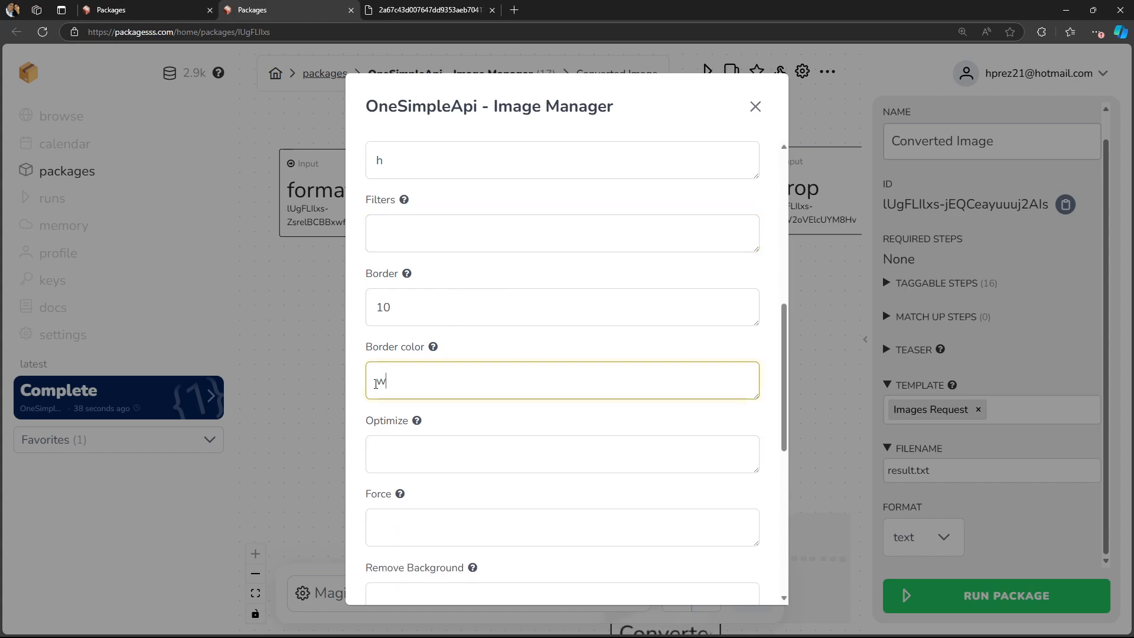
text(hite)
- Clear the format and size inputs
scroll(563, 364, up, 8)
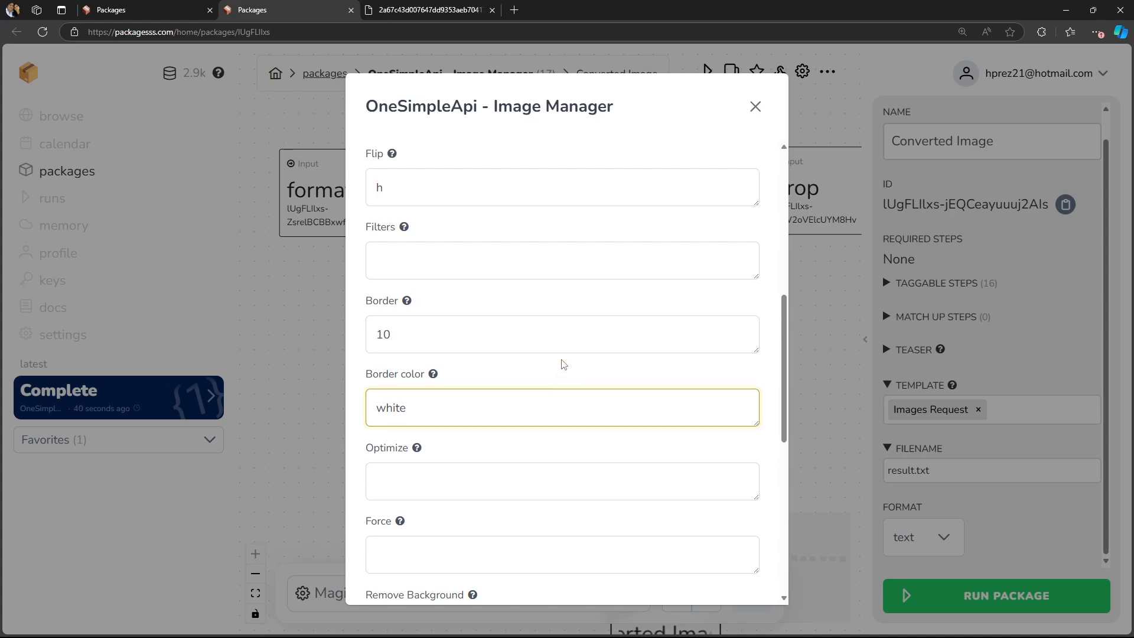
click(532, 325)
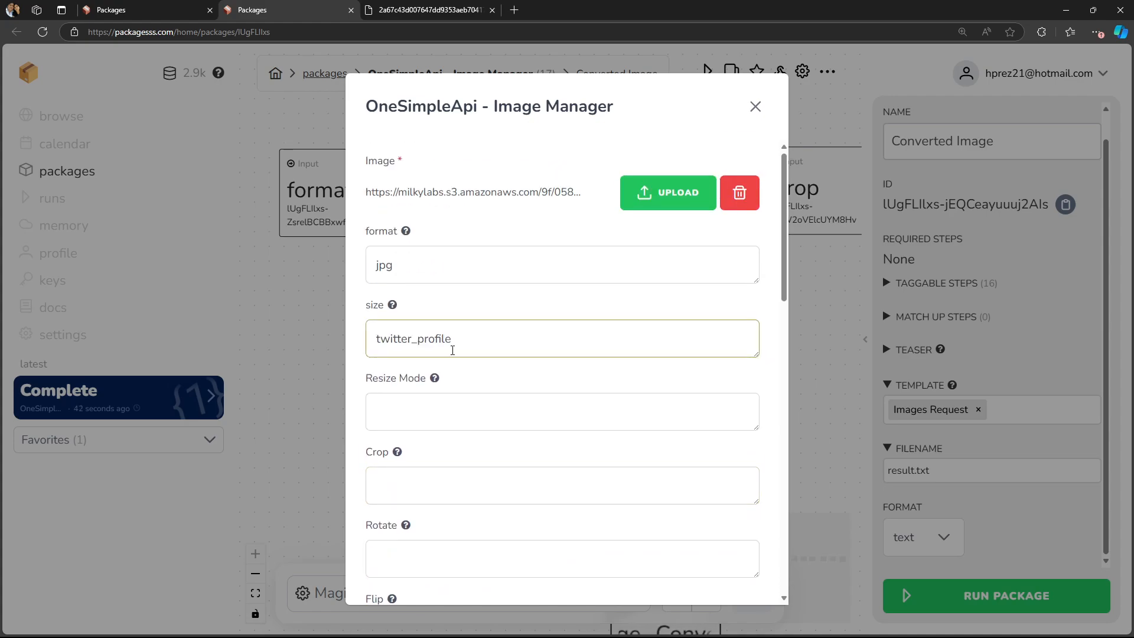
click(410, 256)
key(ctrl+a)
key(BackSpace)
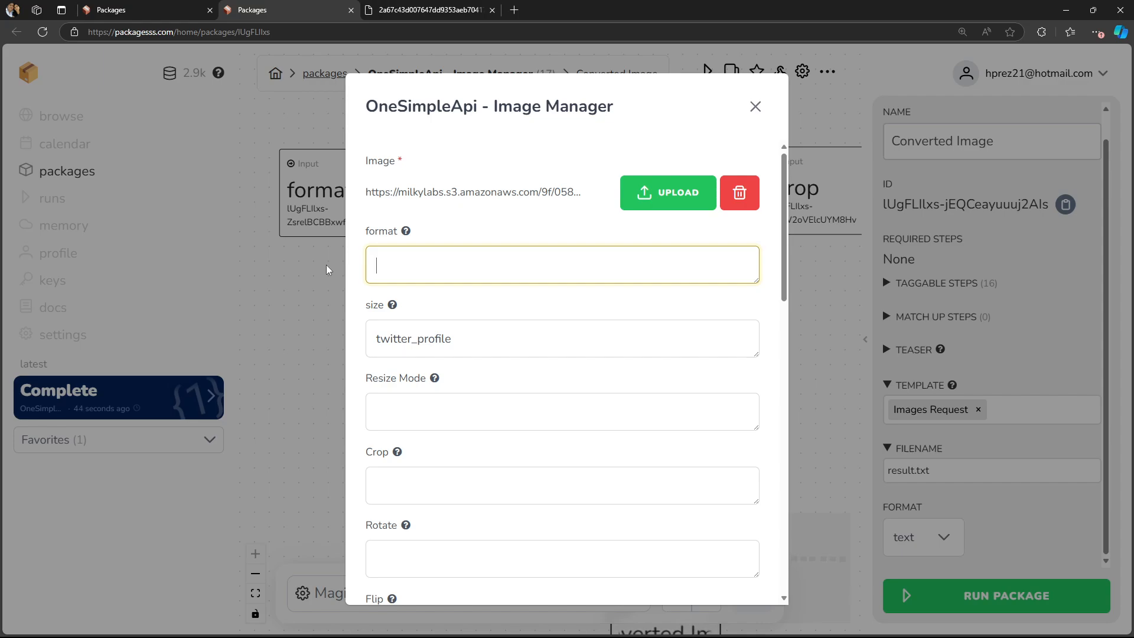
key(Tab)
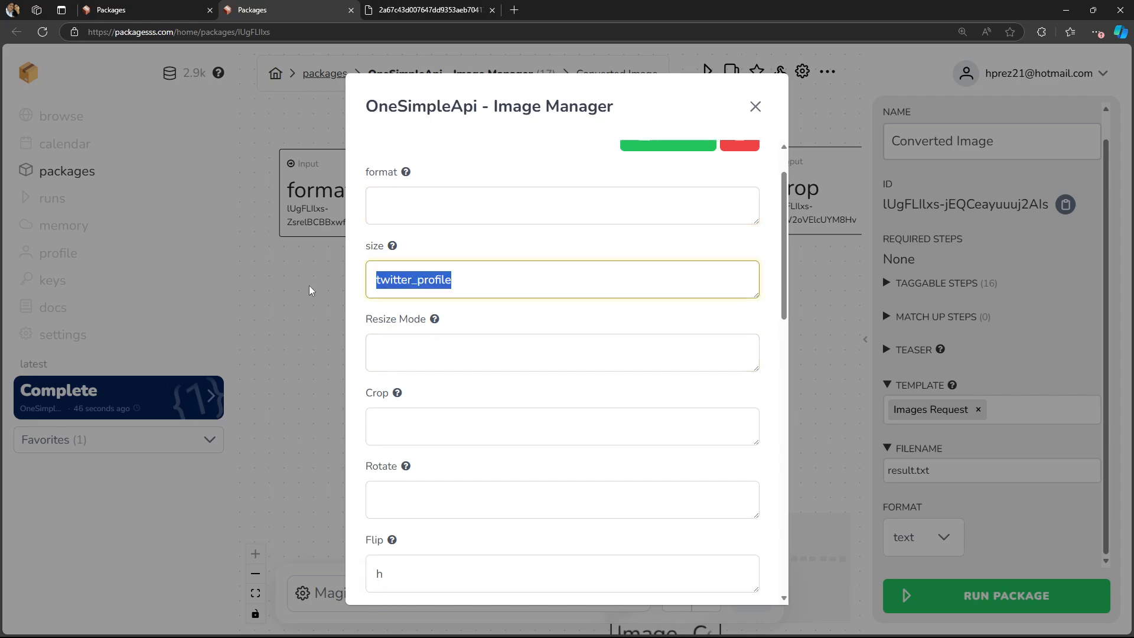
key(BackSpace)
- Run the package with the updated inputs
scroll(547, 357, down, 6)
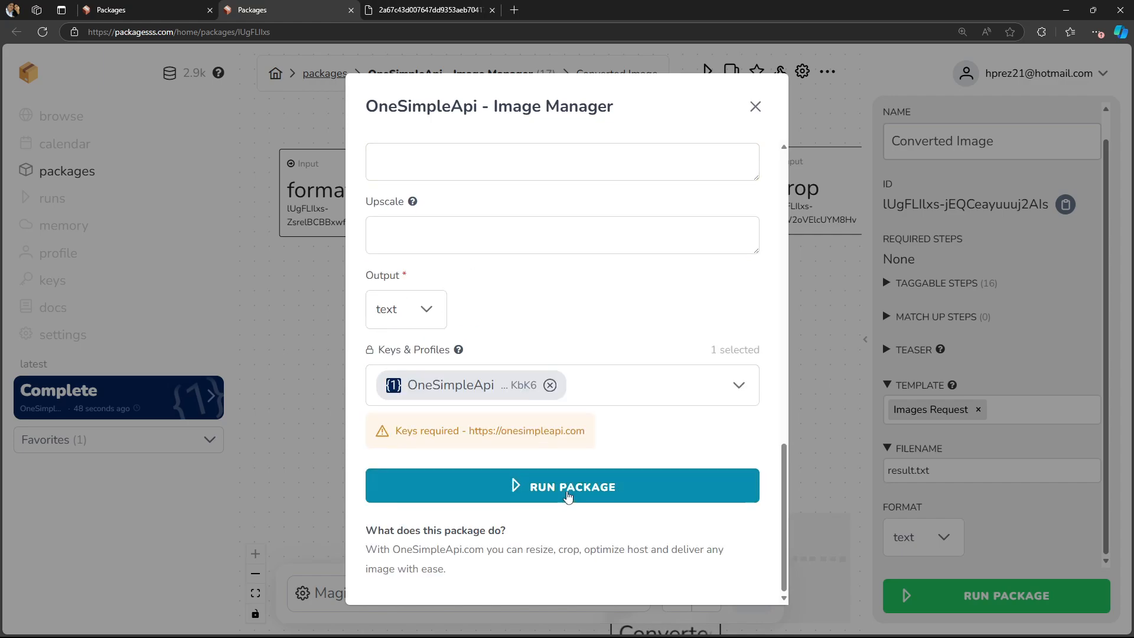
click(568, 497)
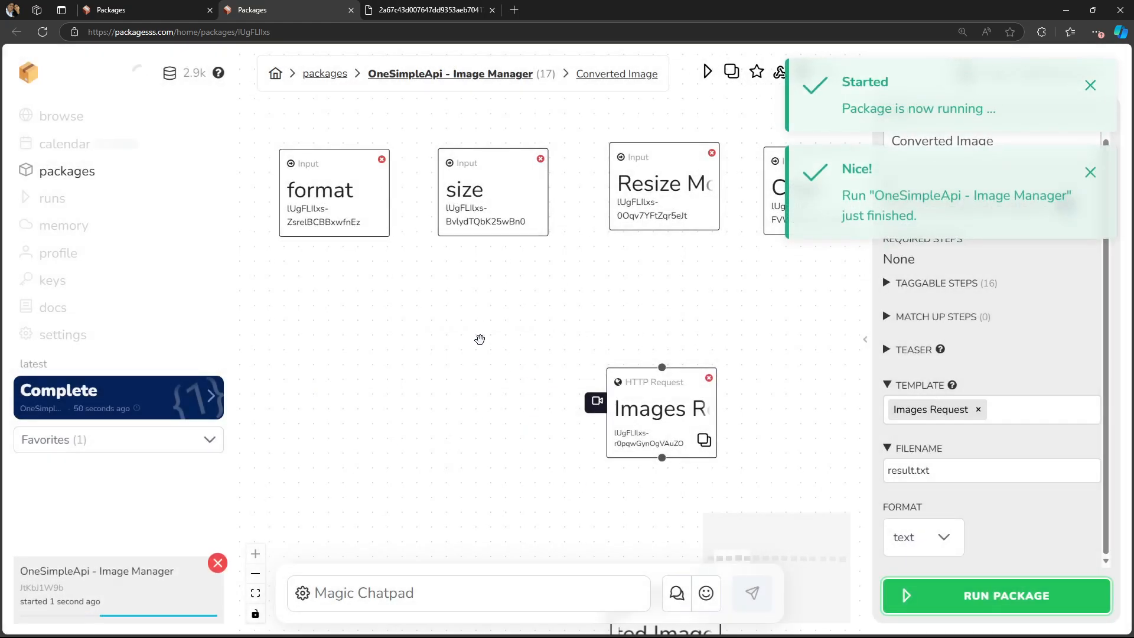
- Open the new run's result and load its returned image URL in a new browser tab
click(208, 408)
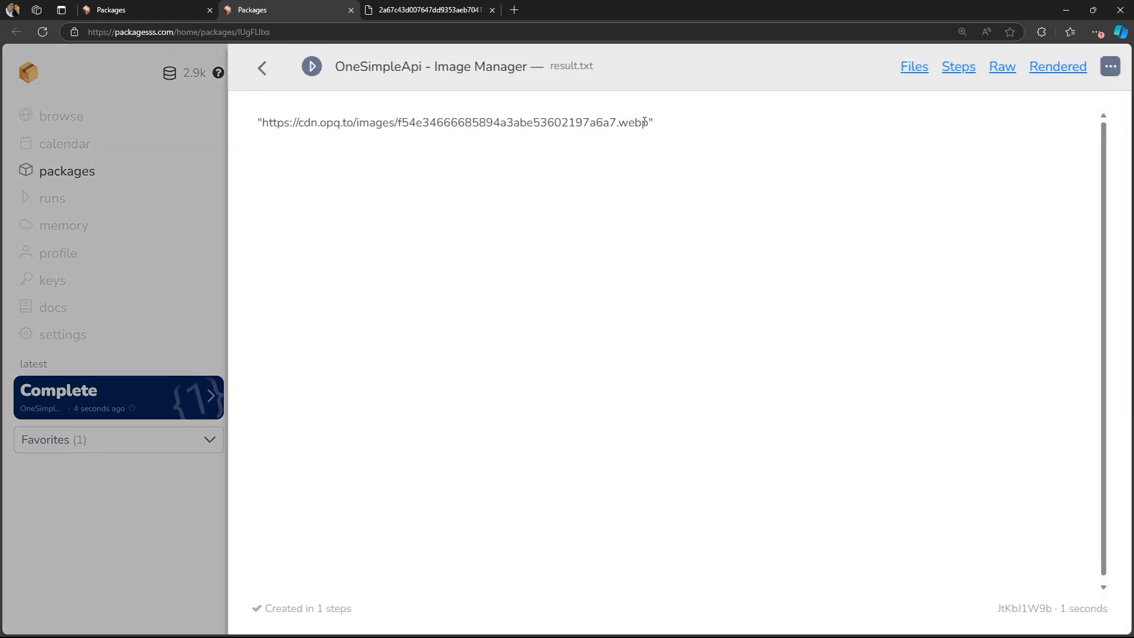
drag(644, 122, 263, 122)
key(ctrl+c)
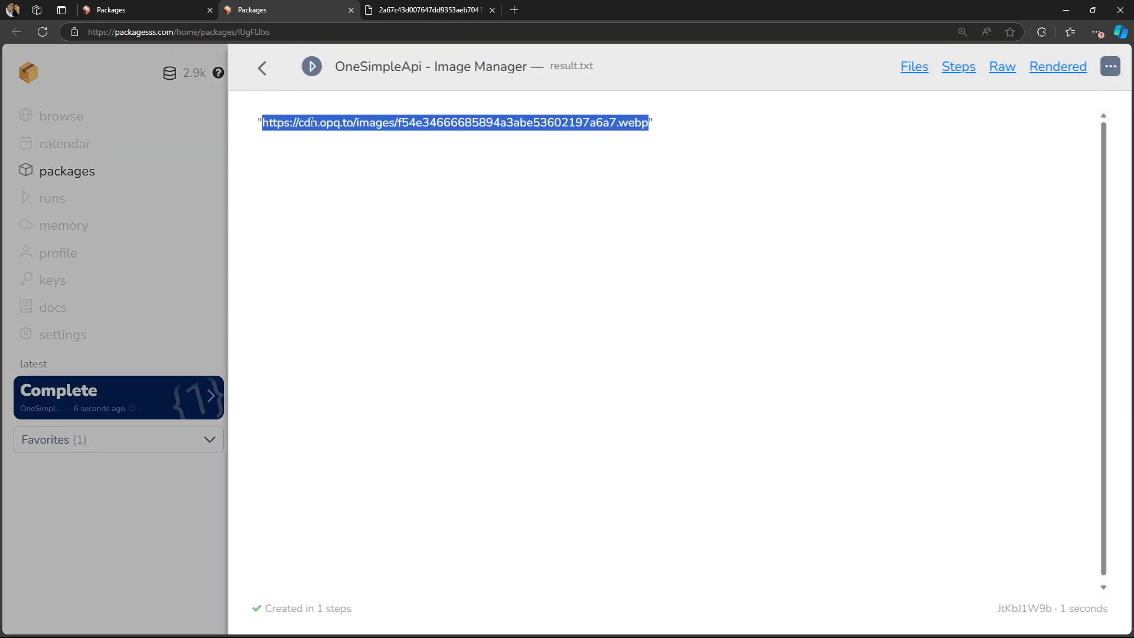
click(514, 12)
key(ctrl+v)
key(Return)
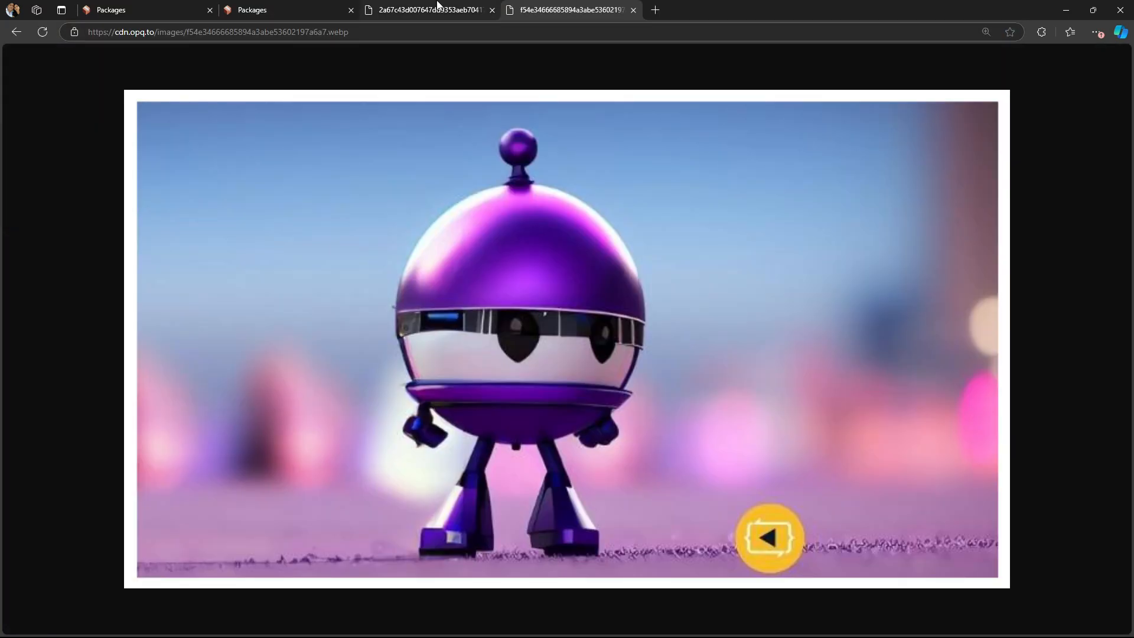
- Switch between the two returned image tabs to compare the results
click(437, 6)
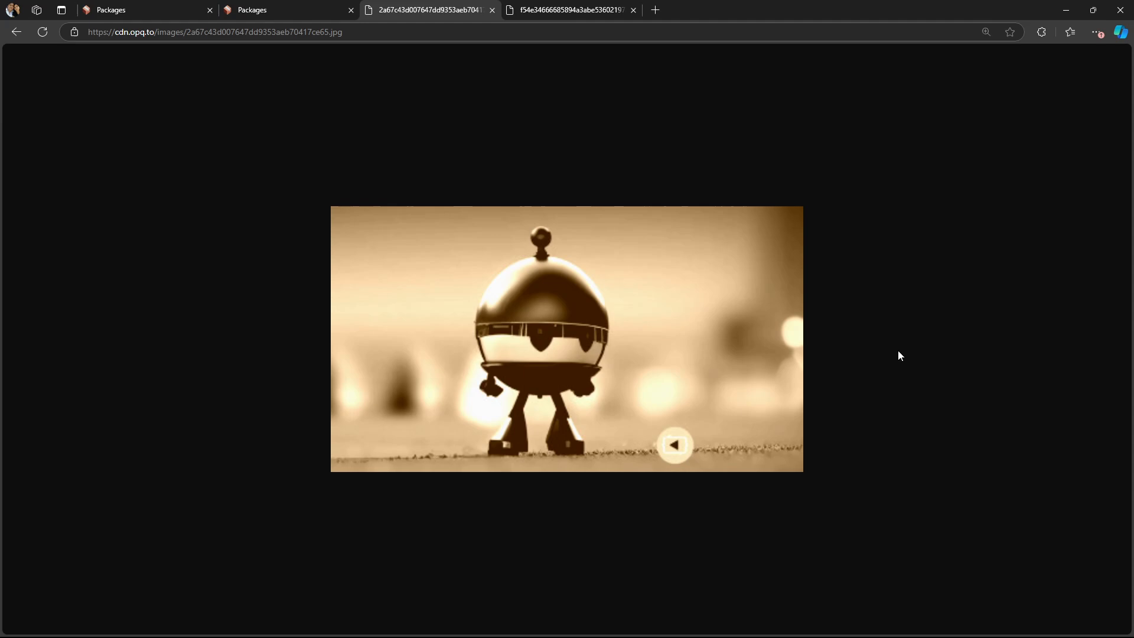
click(554, 11)
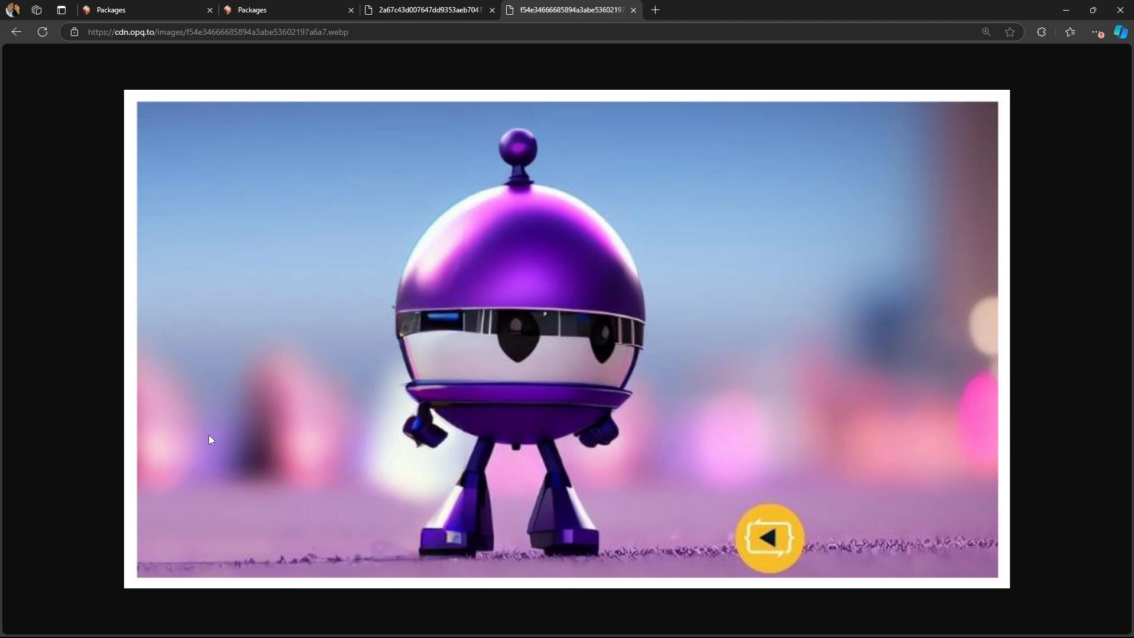
click(415, 6)
click(574, 5)
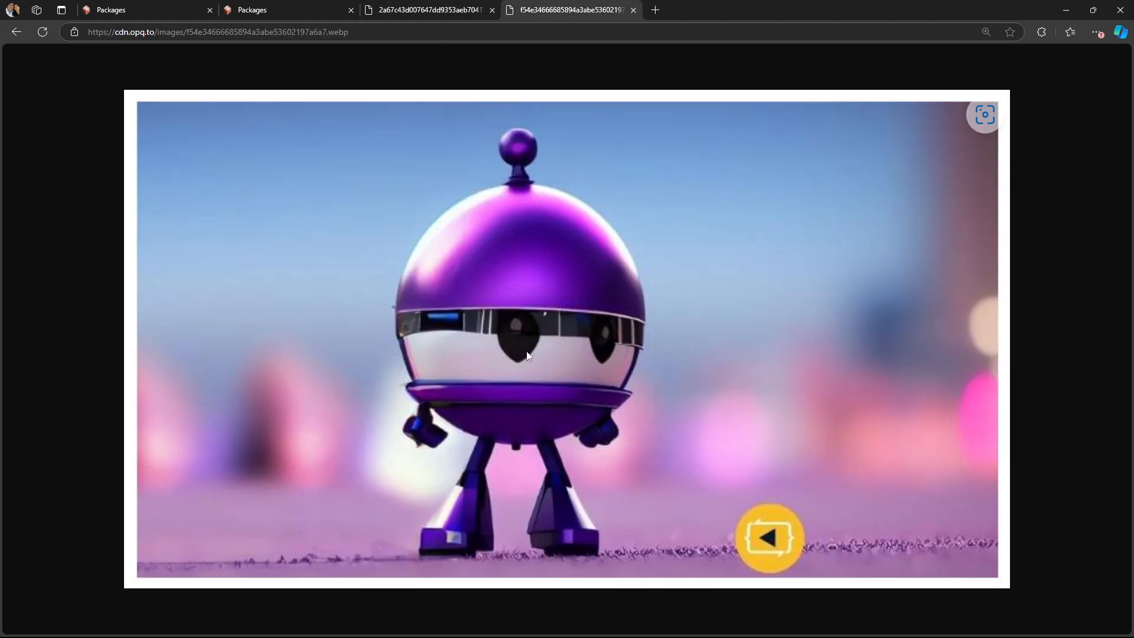
- Go back to the package's node canvas
click(305, 6)
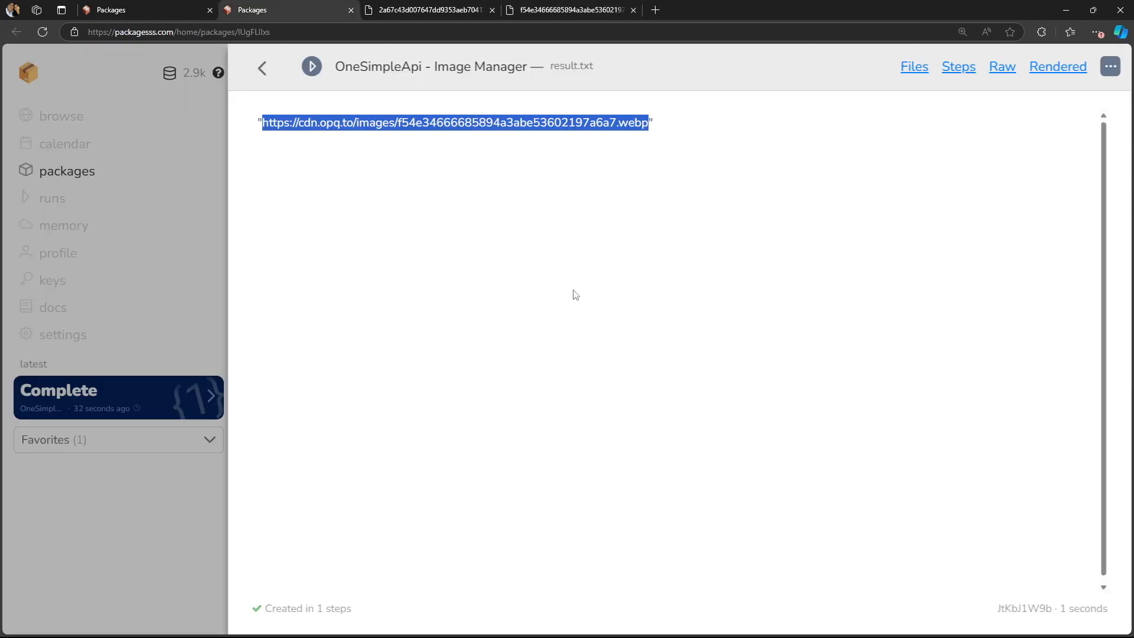
click(264, 68)
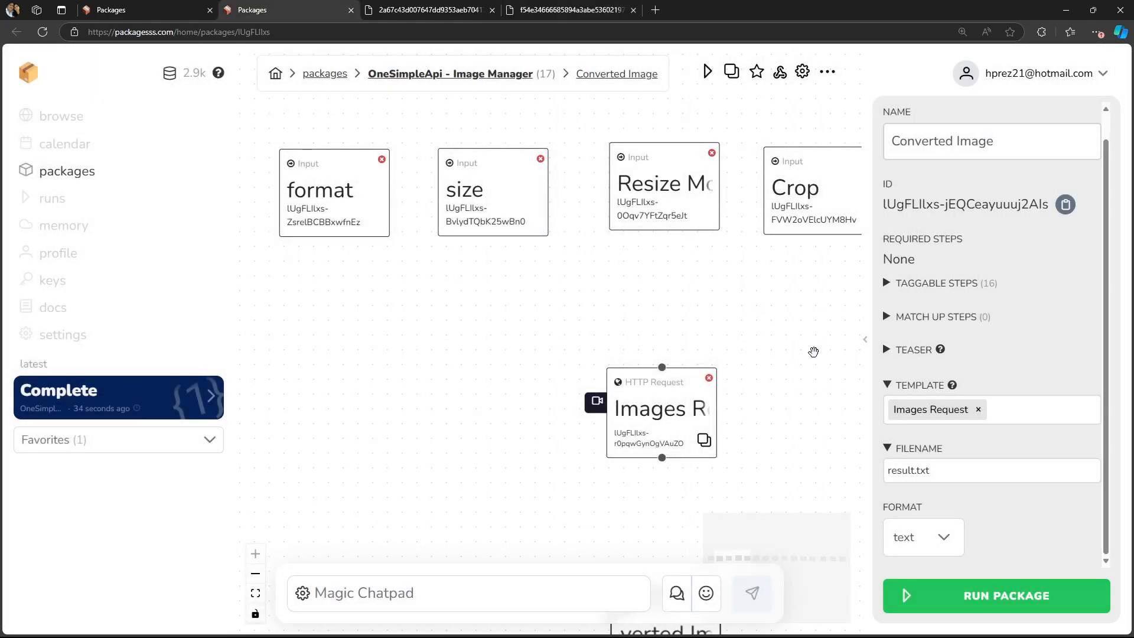
drag(812, 352, 769, 348)
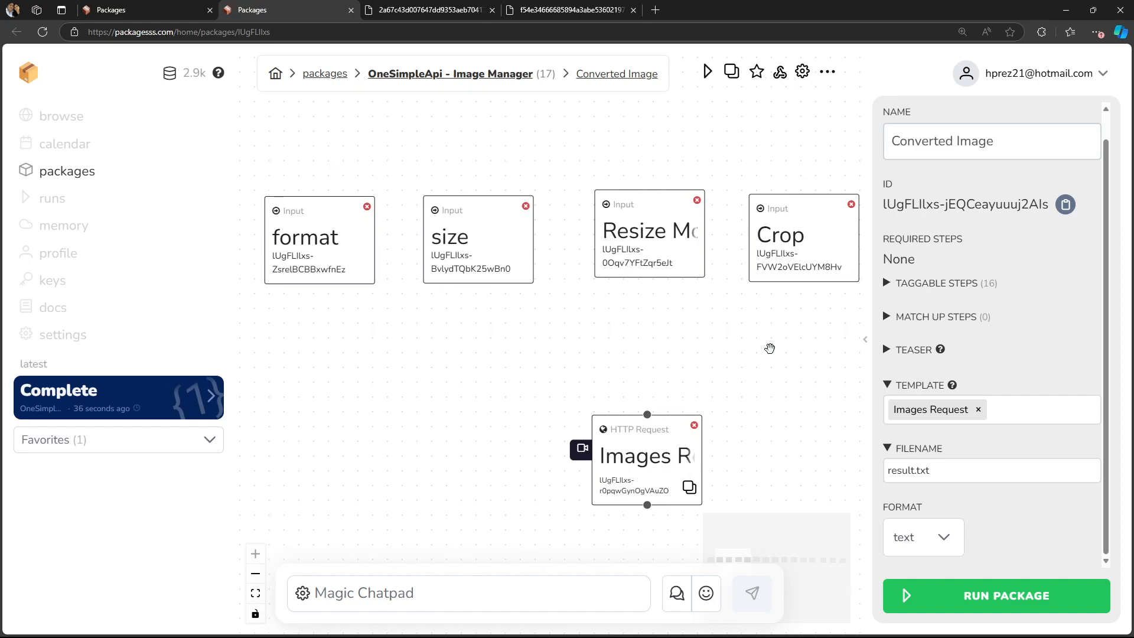